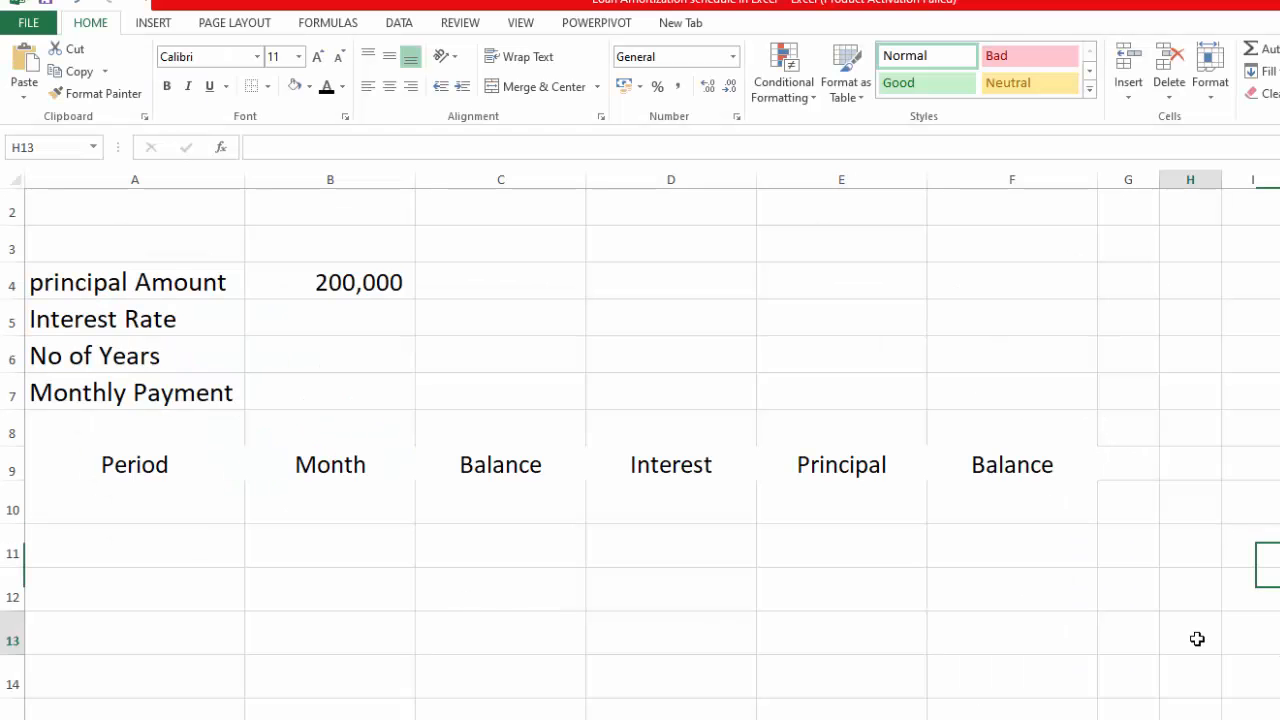
Enter 5% as the interest rate in B5 and 3 as the number of years in B6.
{"action": "left_click", "coordinate": [1195, 638]}
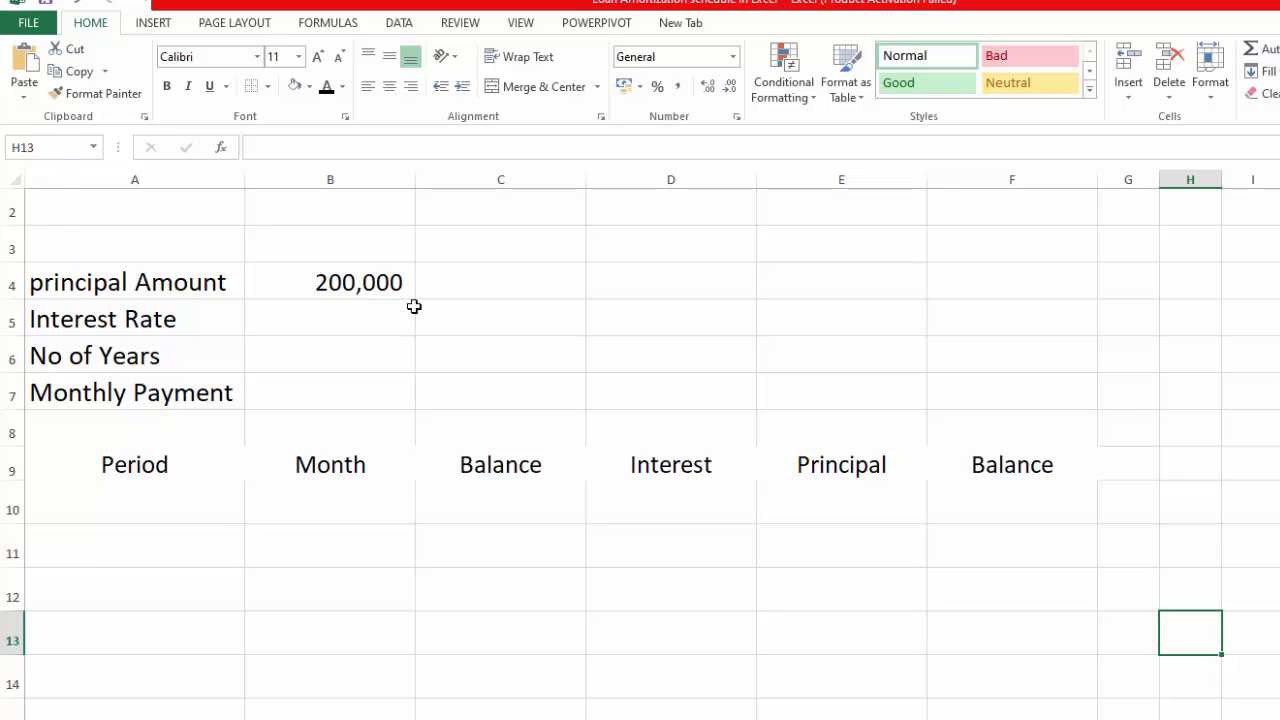
{"action": "left_click", "coordinate": [367, 320]}
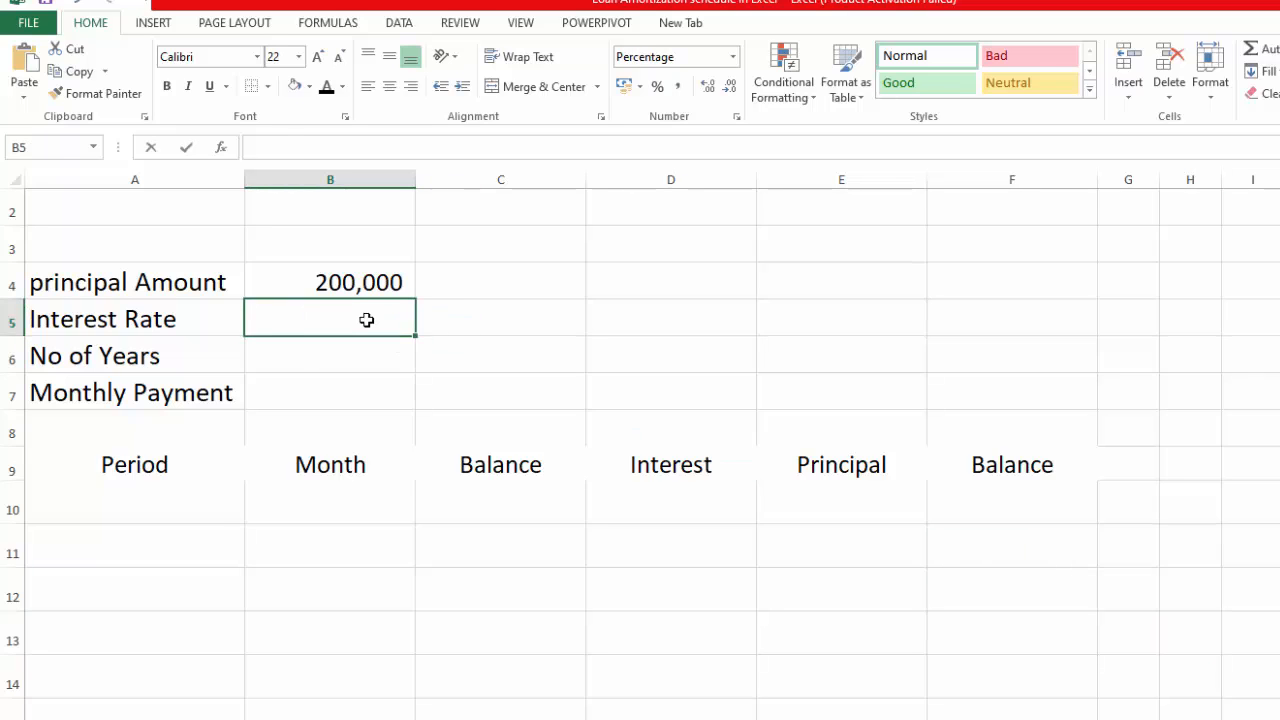
{"action": "type", "text": "5"}
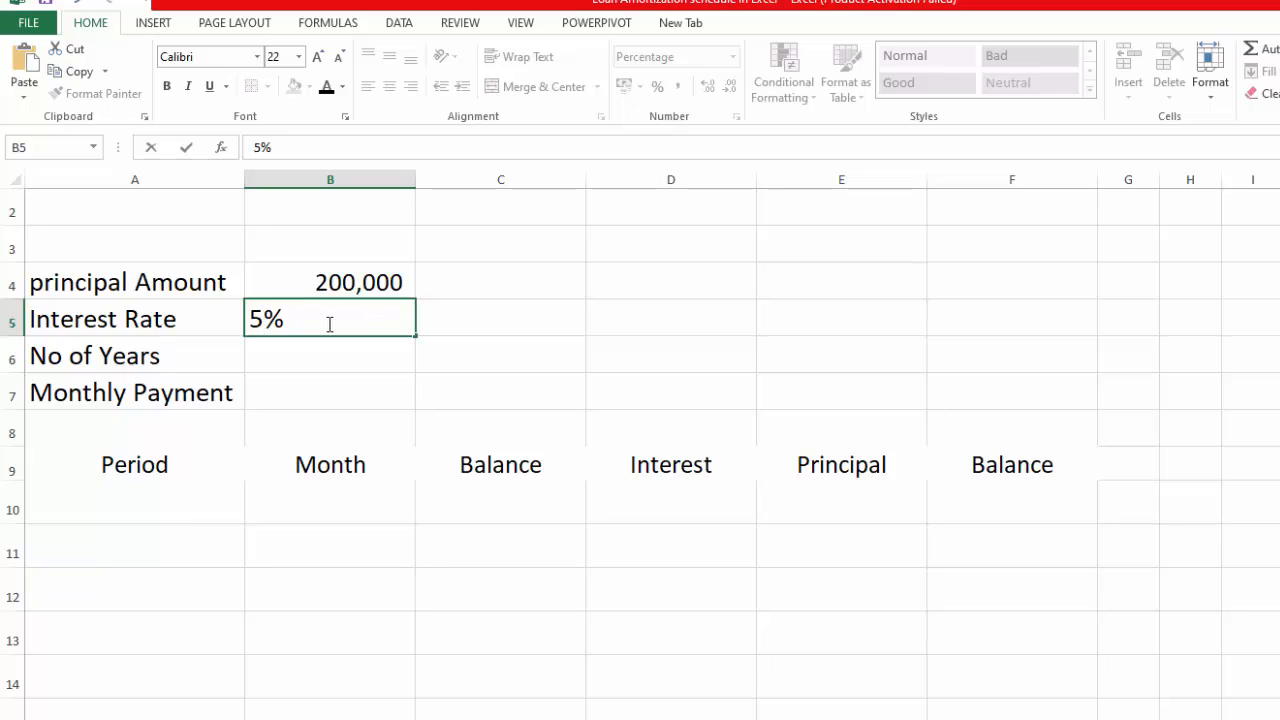
{"action": "key", "text": "BackSpace"}
{"action": "left_click", "coordinate": [586, 318]}
{"action": "left_click", "coordinate": [380, 316]}
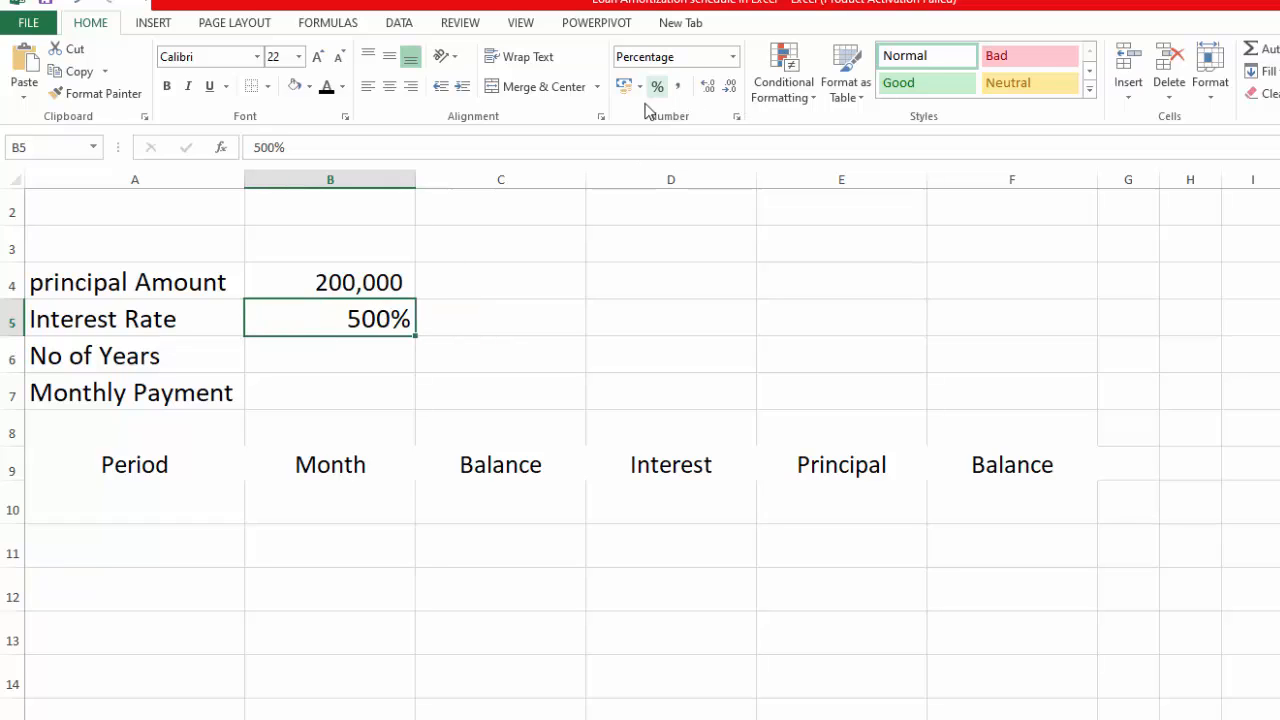
{"action": "type", "text": "5"}
{"action": "key", "text": "Return"}
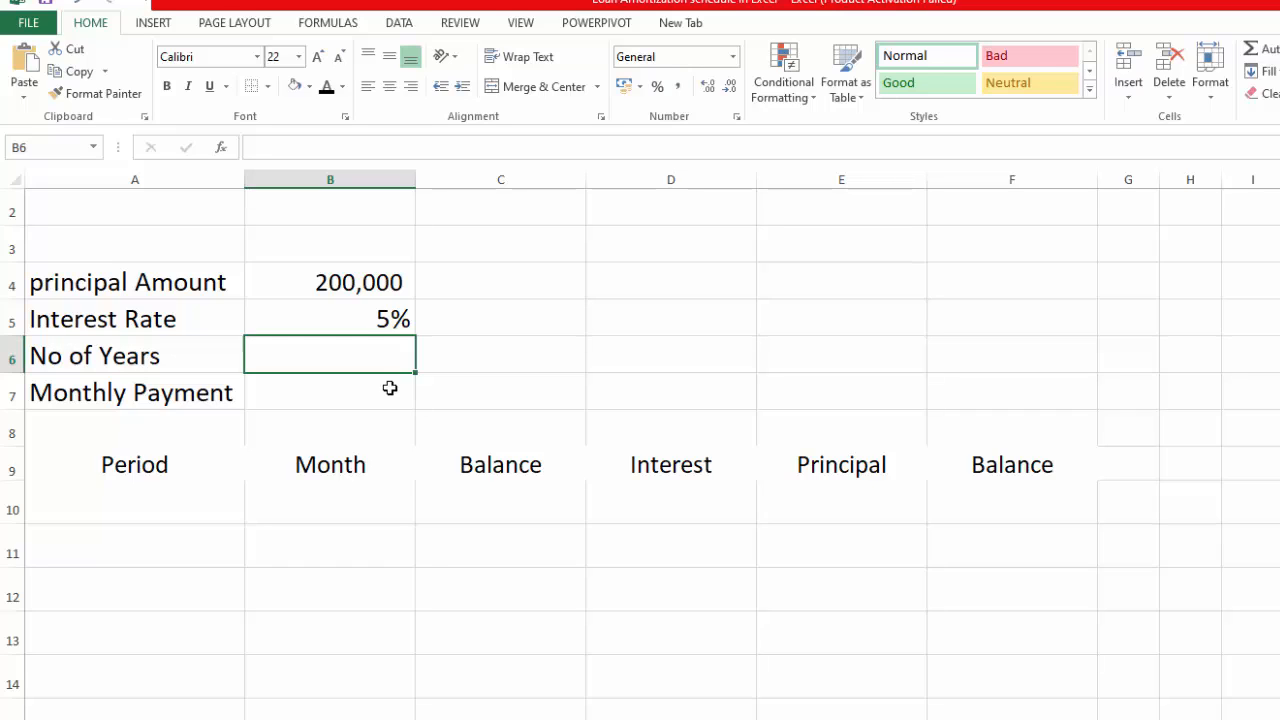
{"action": "type", "text": "3"}
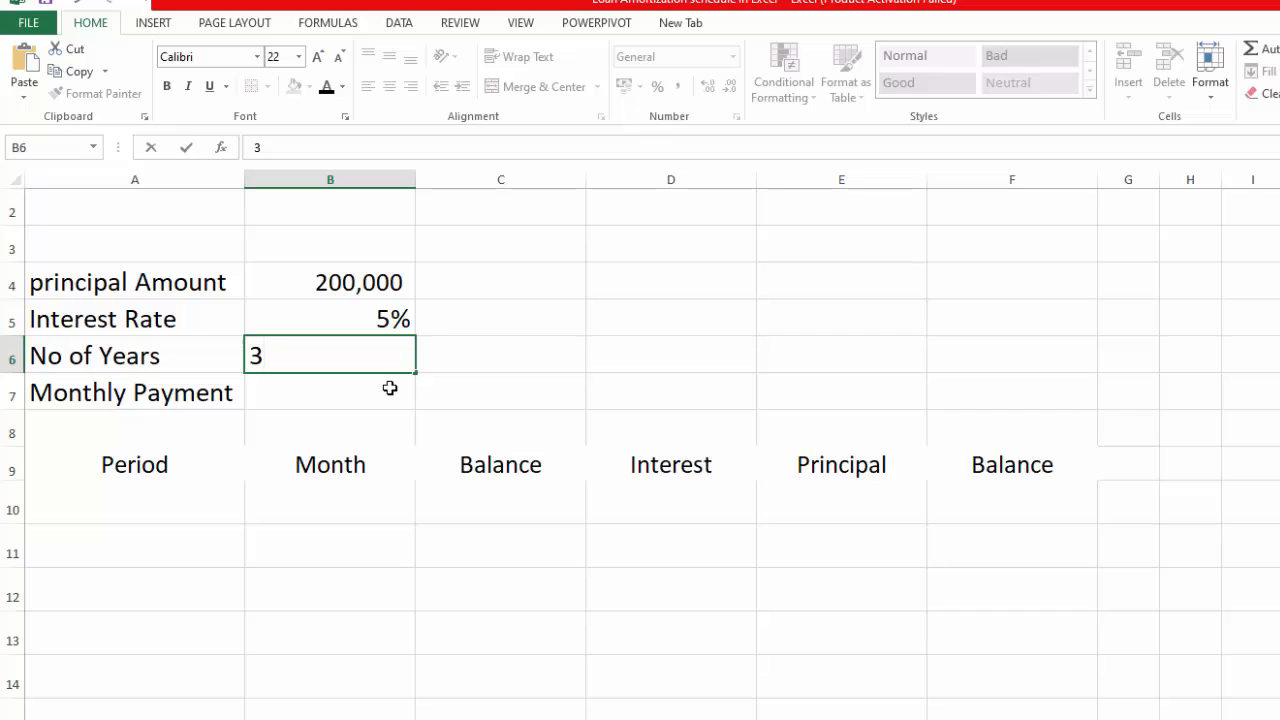
{"action": "key", "text": "Return"}
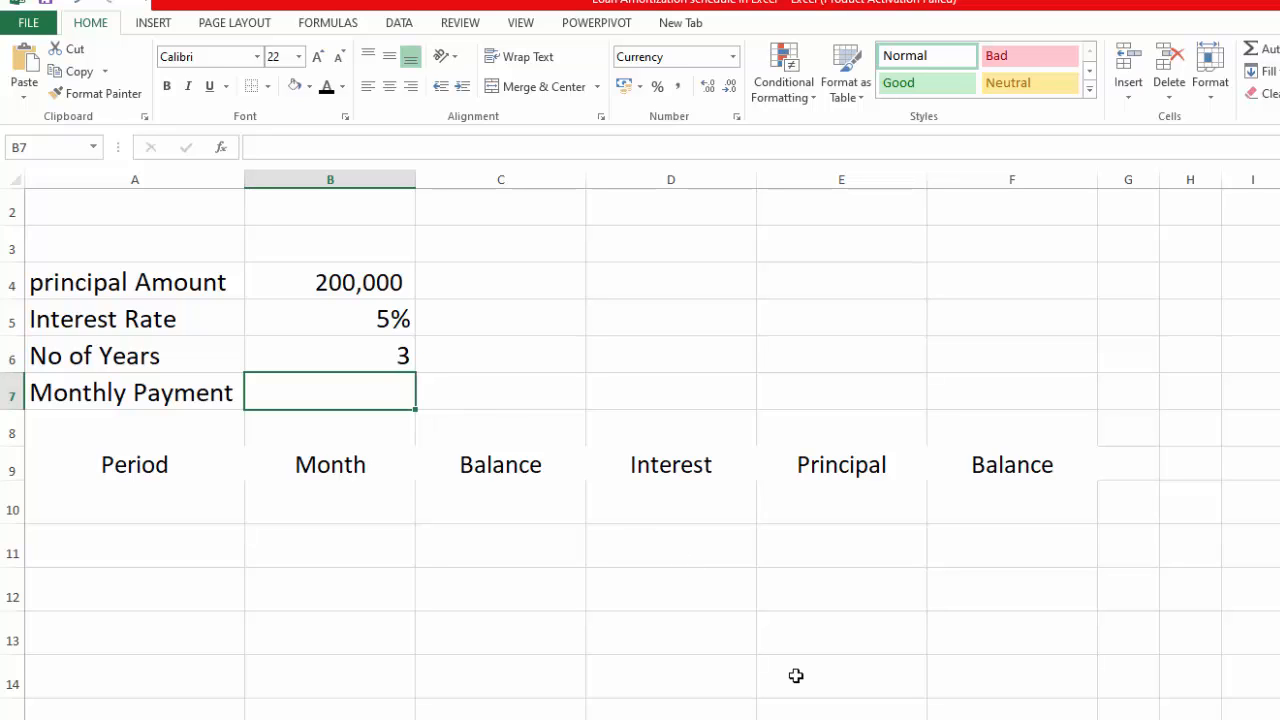
Calculate the monthly payment in B7 with the formula =PMT(B5/12,B6*12,B4,0).
{"action": "type", "text": "=PMT"}
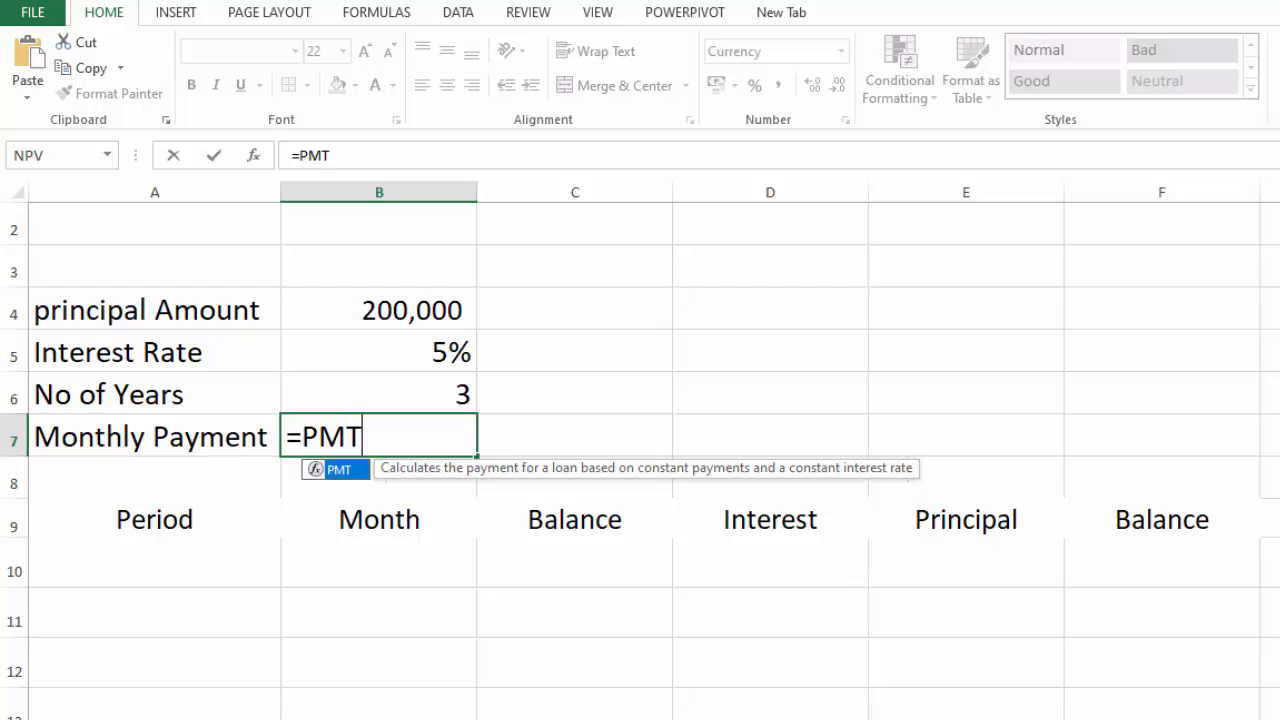
{"action": "type", "text": "("}
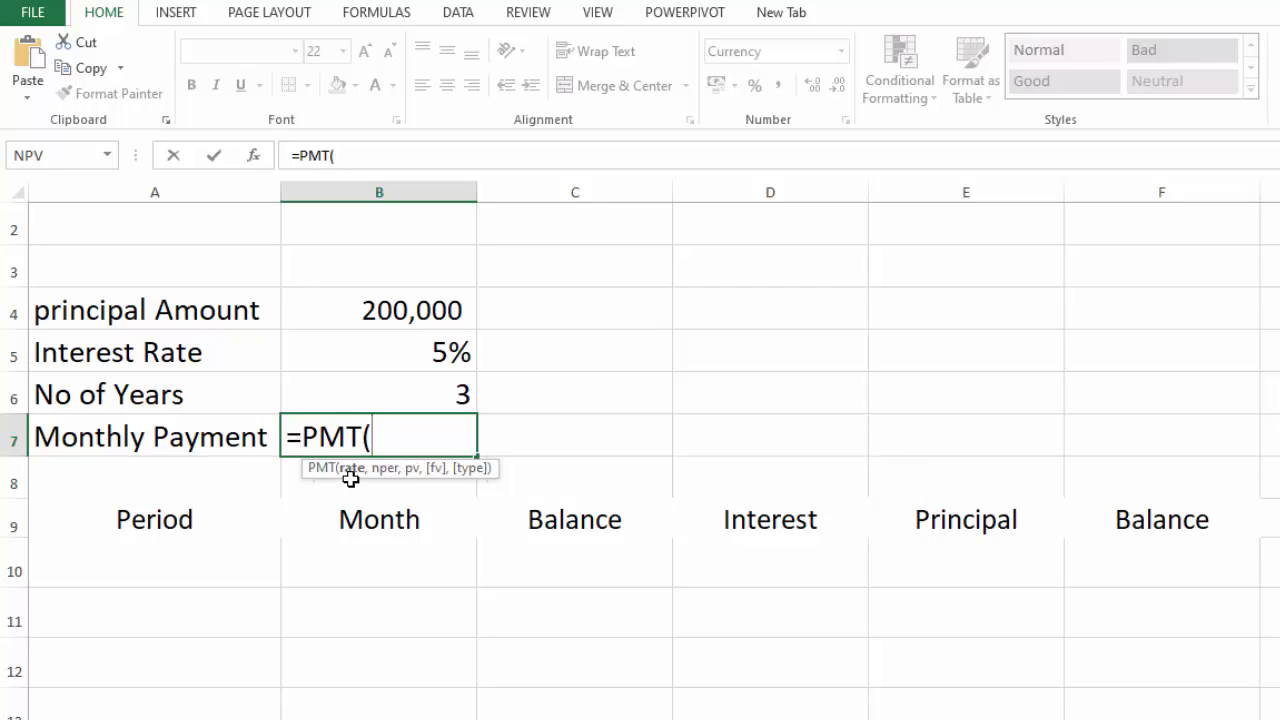
{"action": "left_click", "coordinate": [421, 357]}
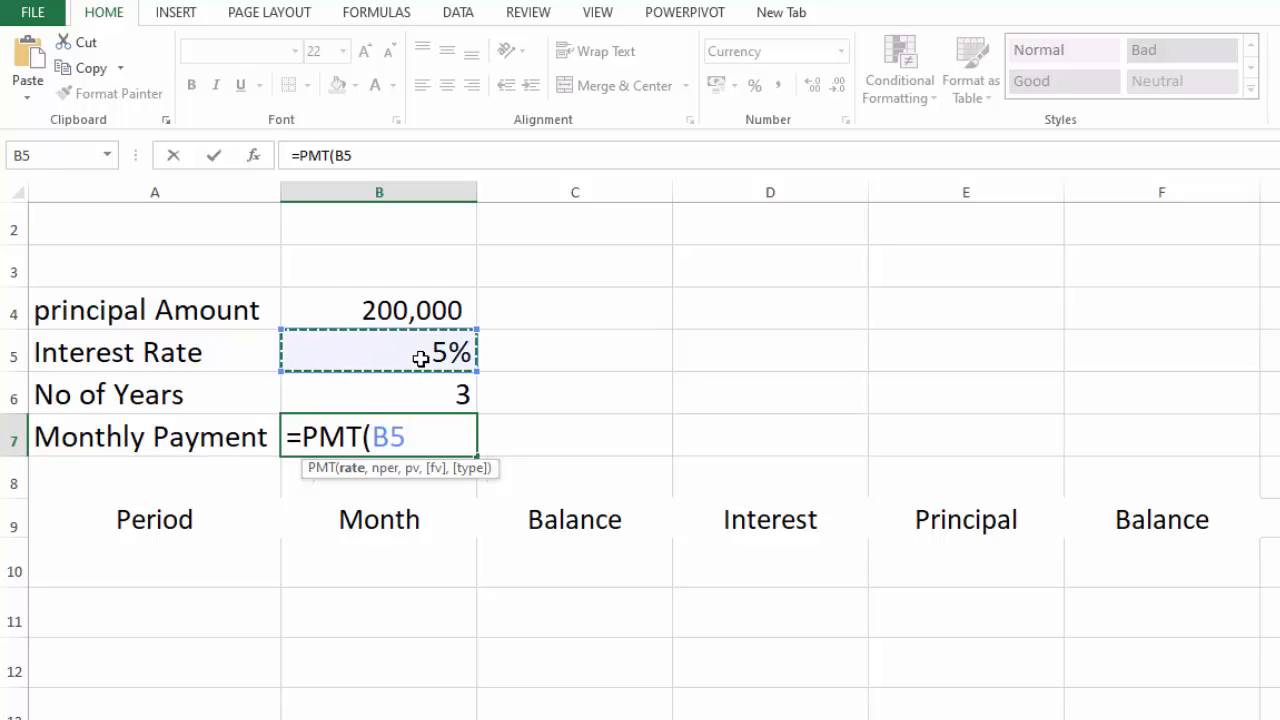
{"action": "type", "text": "/12,"}
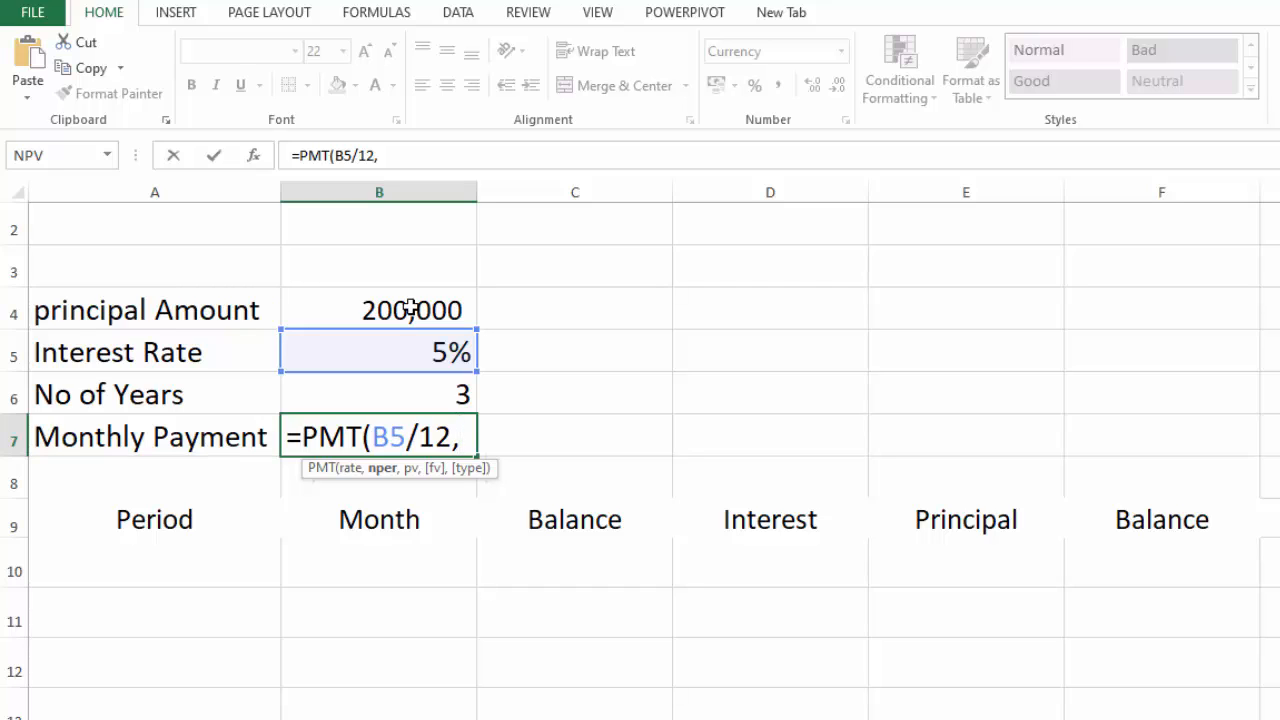
{"action": "left_click", "coordinate": [402, 388]}
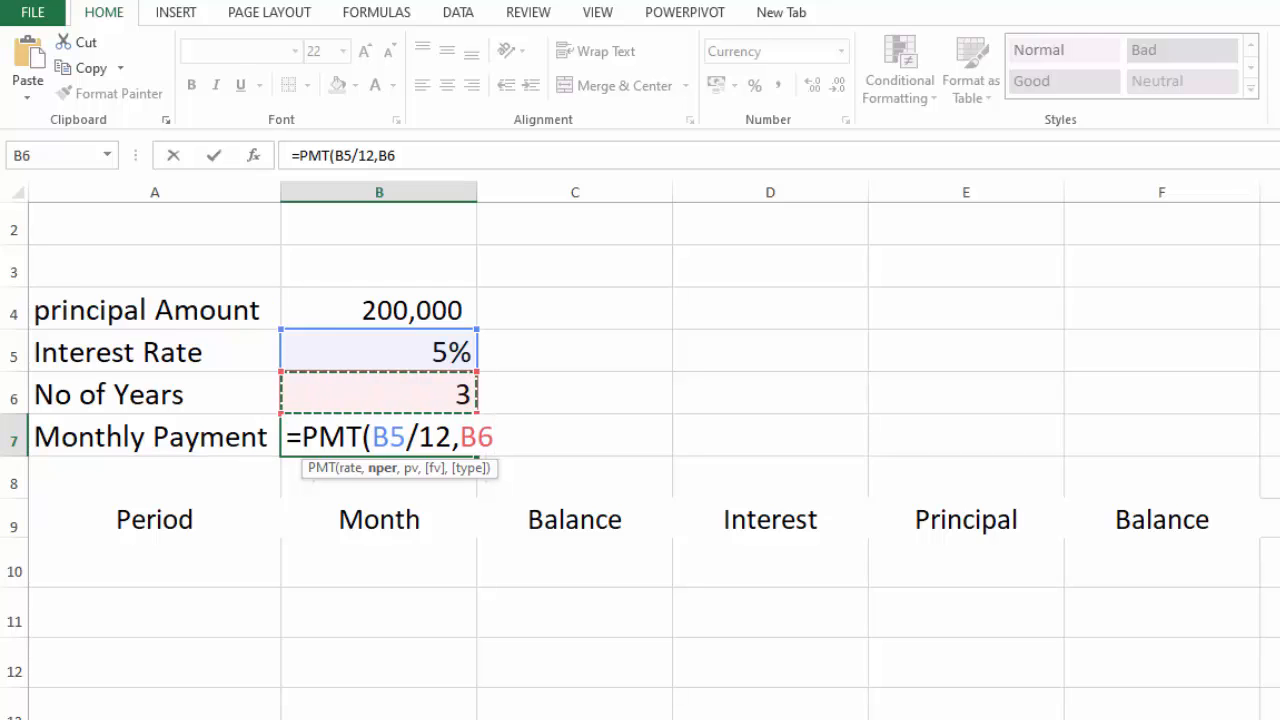
{"action": "type", "text": "*"}
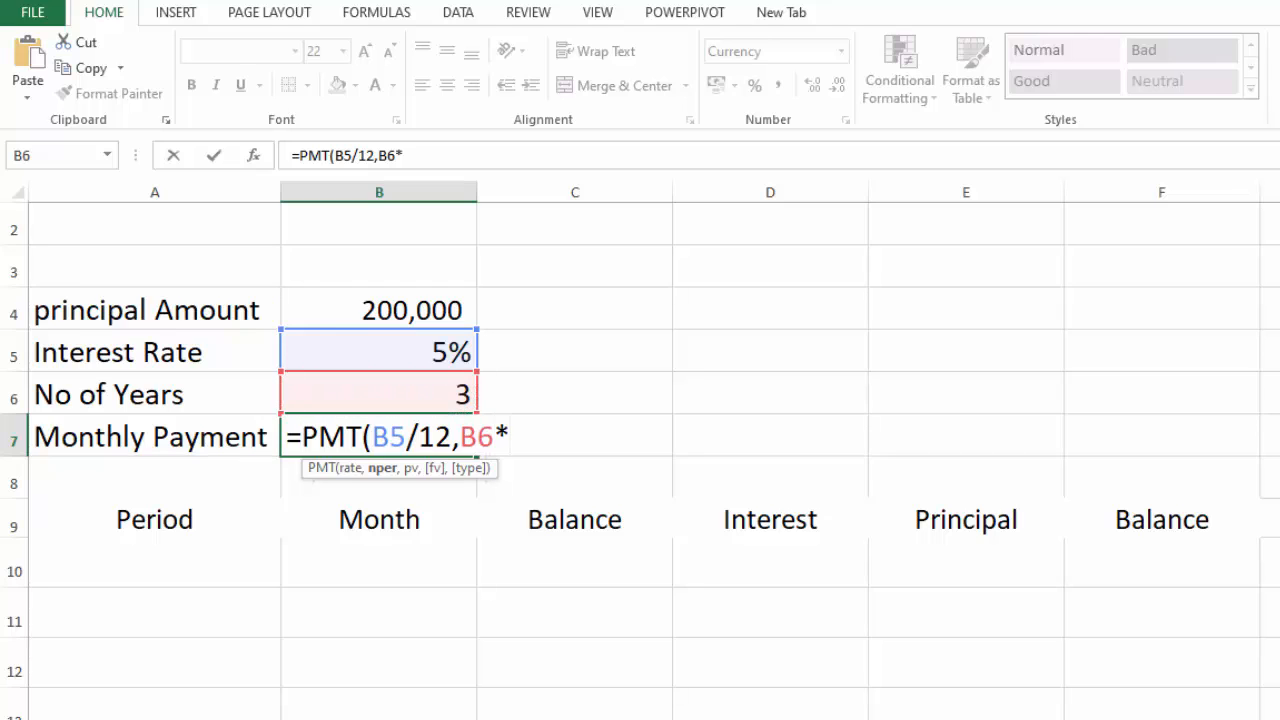
{"action": "type", "text": "12,"}
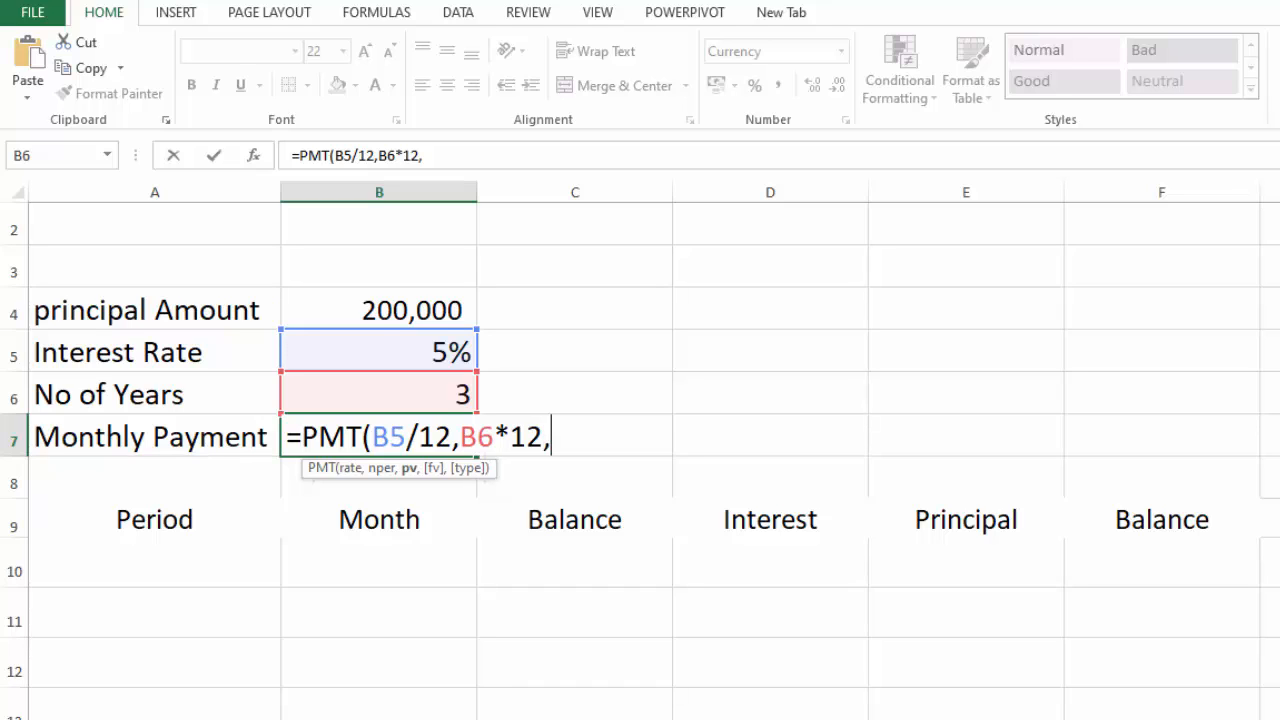
{"action": "left_click", "coordinate": [415, 312]}
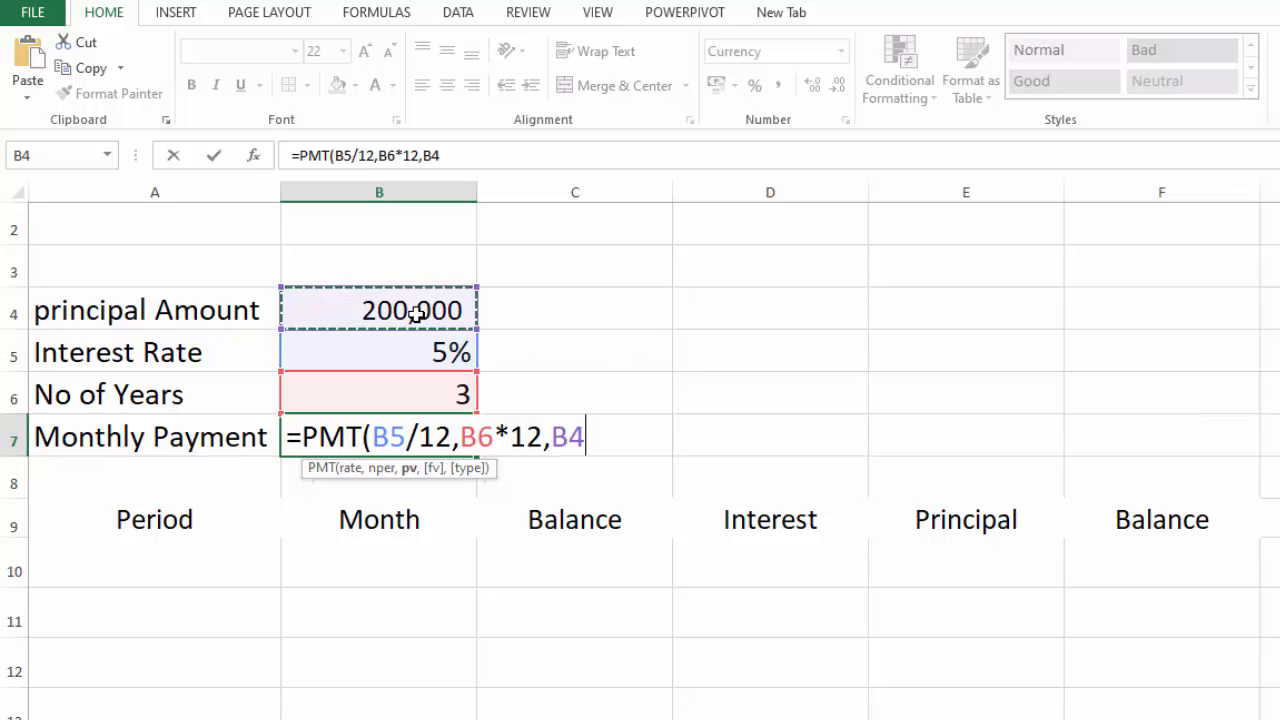
{"action": "type", "text": ","}
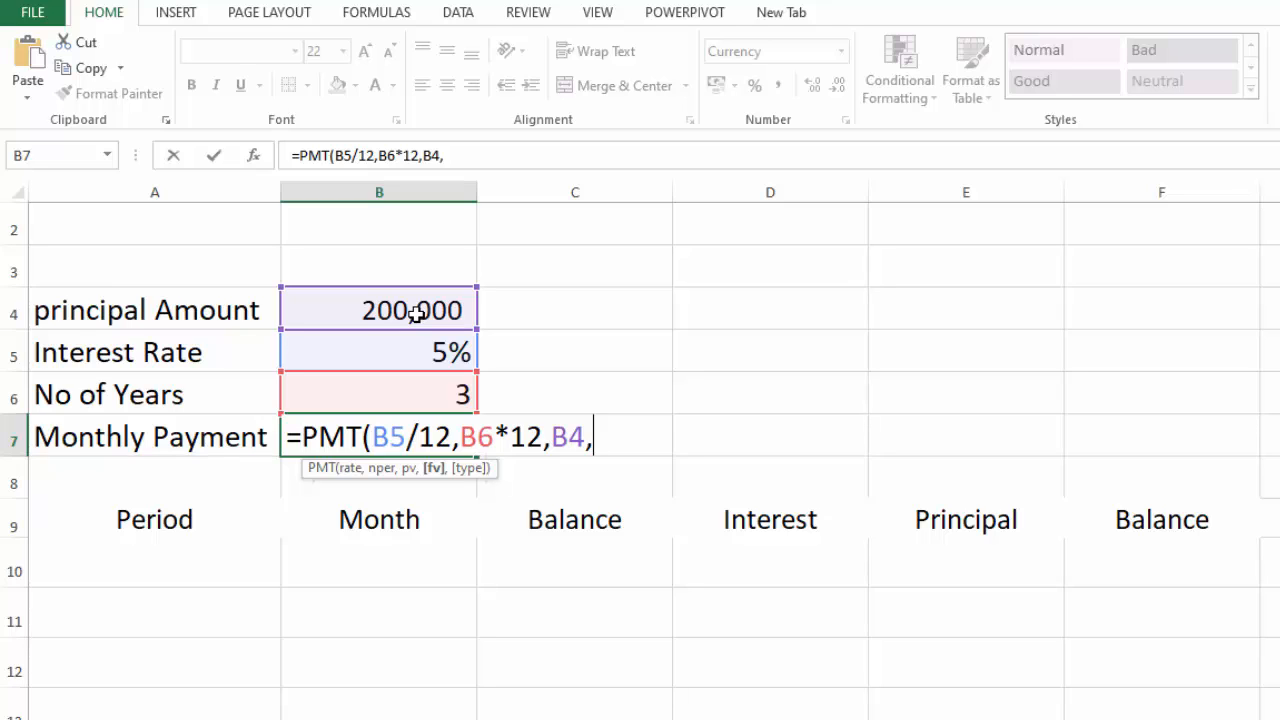
{"action": "type", "text": "0)"}
{"action": "key", "text": "Return"}
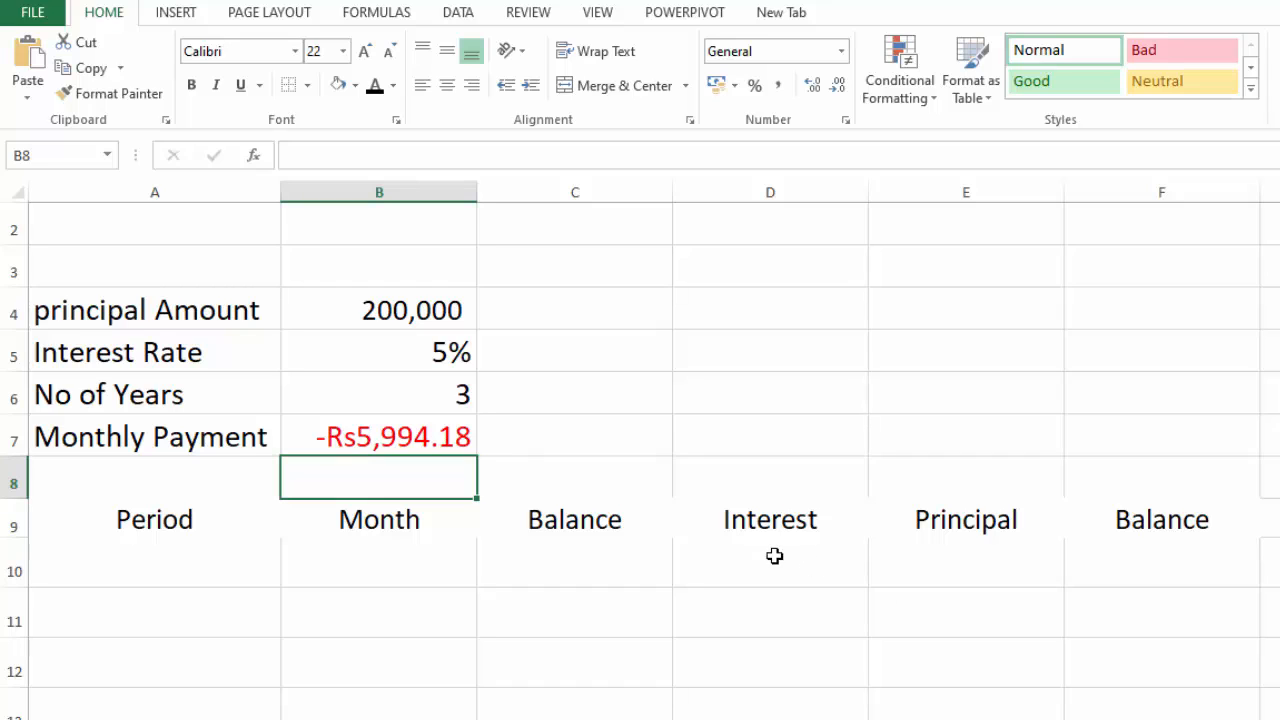
Negate the monthly payment formula in B7 so it reads =-PMT(B5/12,B6*12,B4,0).
{"action": "left_click", "coordinate": [340, 434]}
{"action": "double_click", "coordinate": [330, 438]}
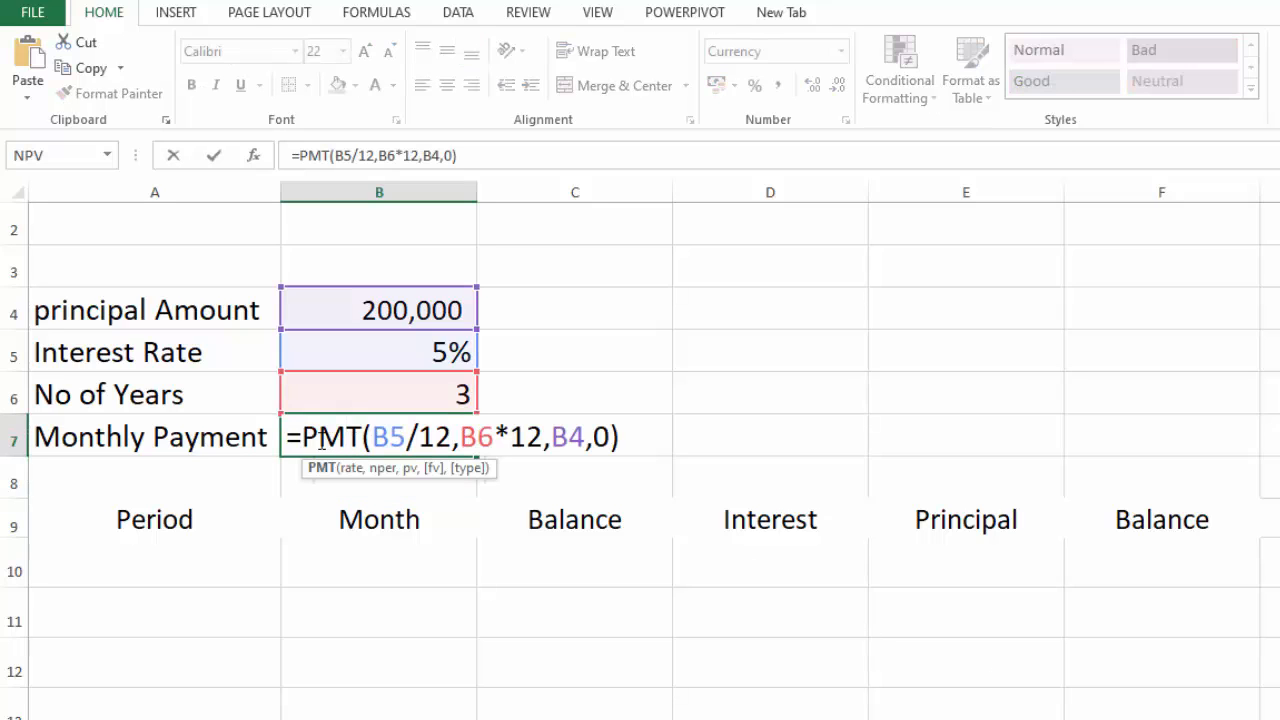
{"action": "left_click", "coordinate": [302, 437]}
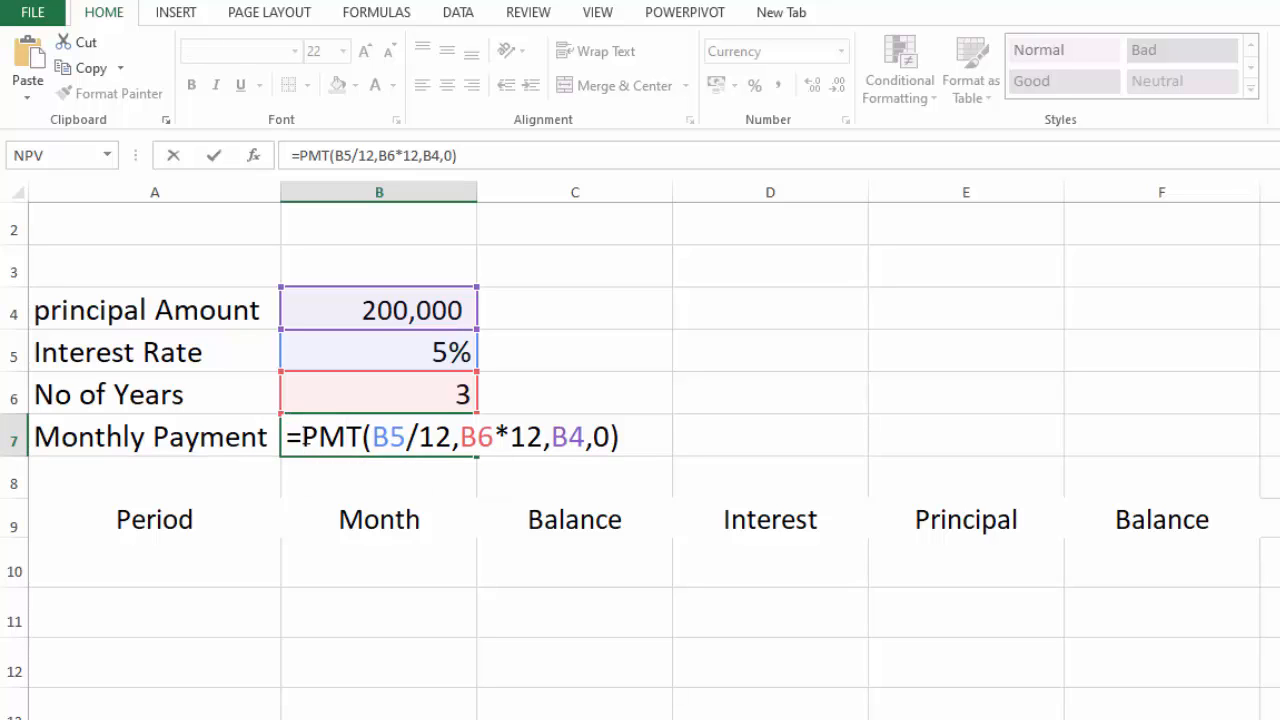
{"action": "type", "text": "-"}
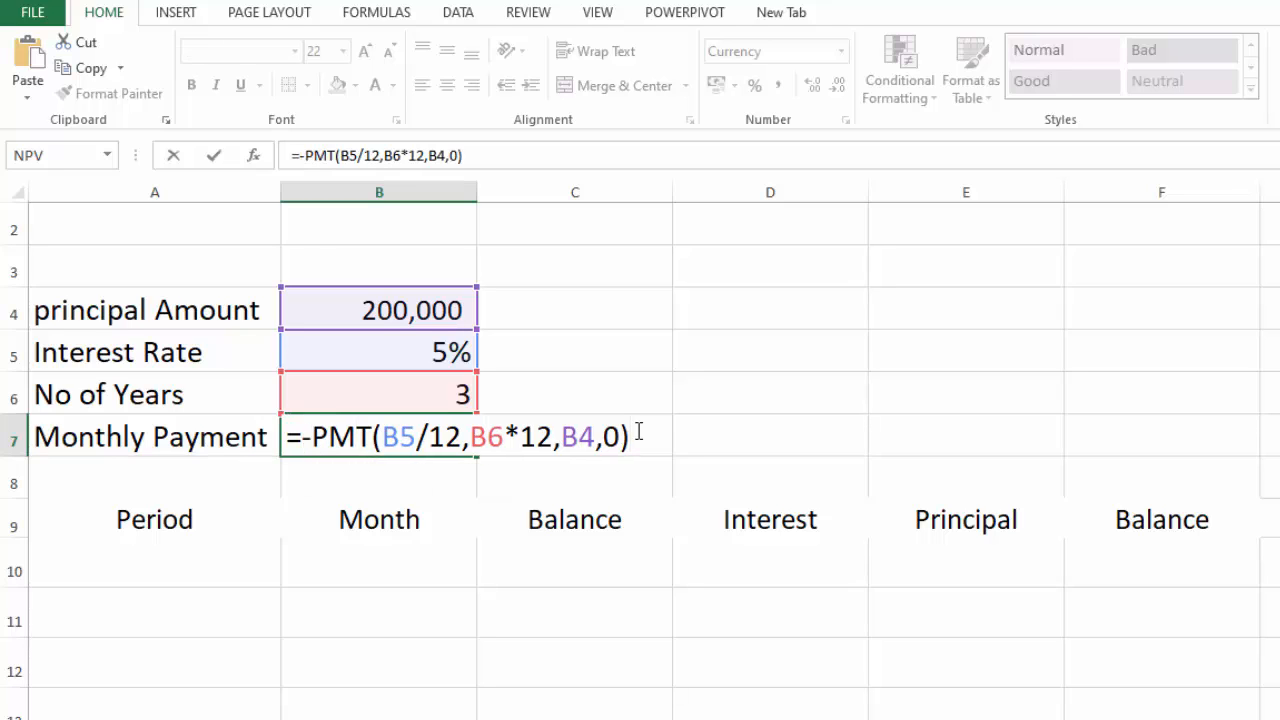
{"action": "key", "text": "Return"}
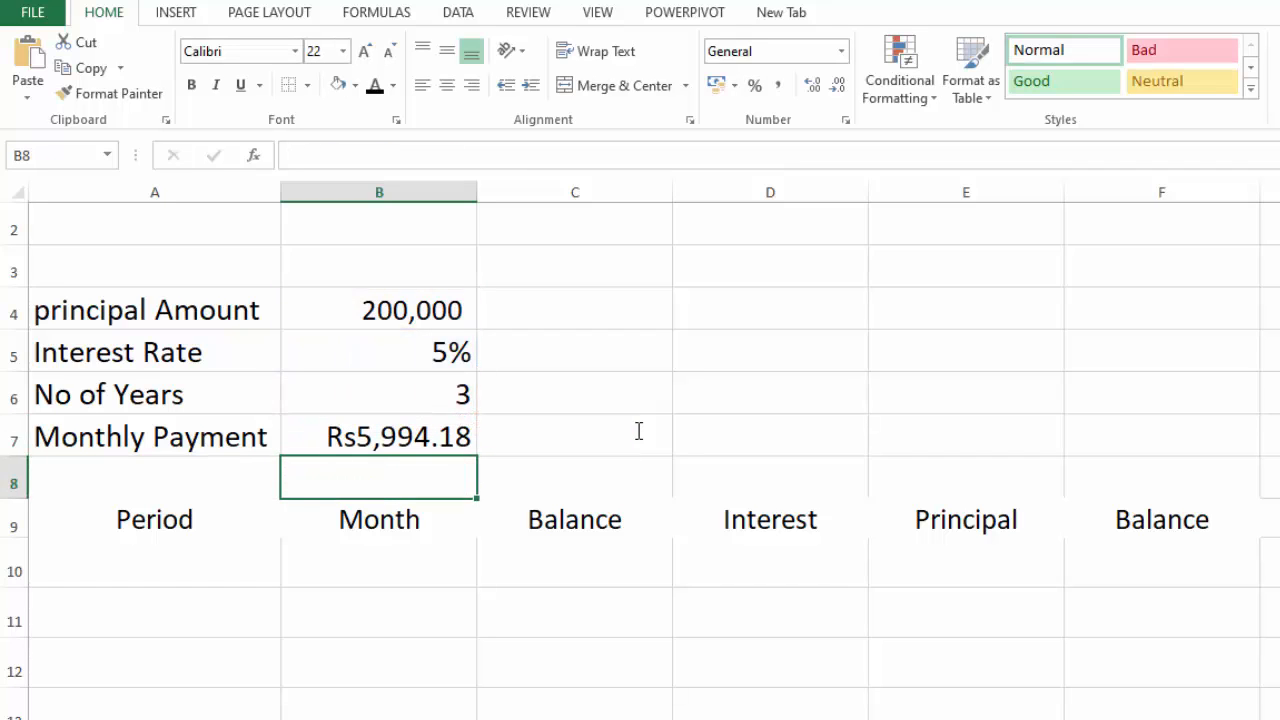
Examine the currency symbol options in the cell format of the monthly payment, keeping Rs selected.
{"action": "left_click", "coordinate": [442, 437]}
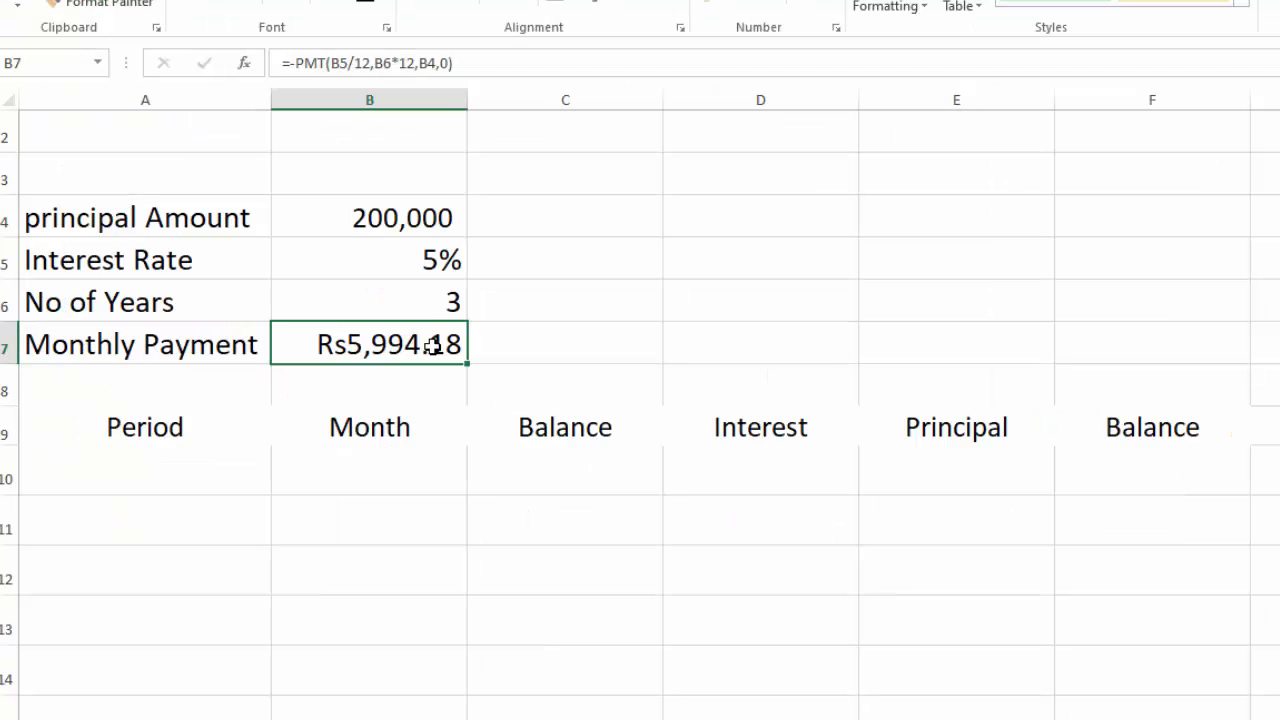
{"action": "right_click", "coordinate": [432, 345]}
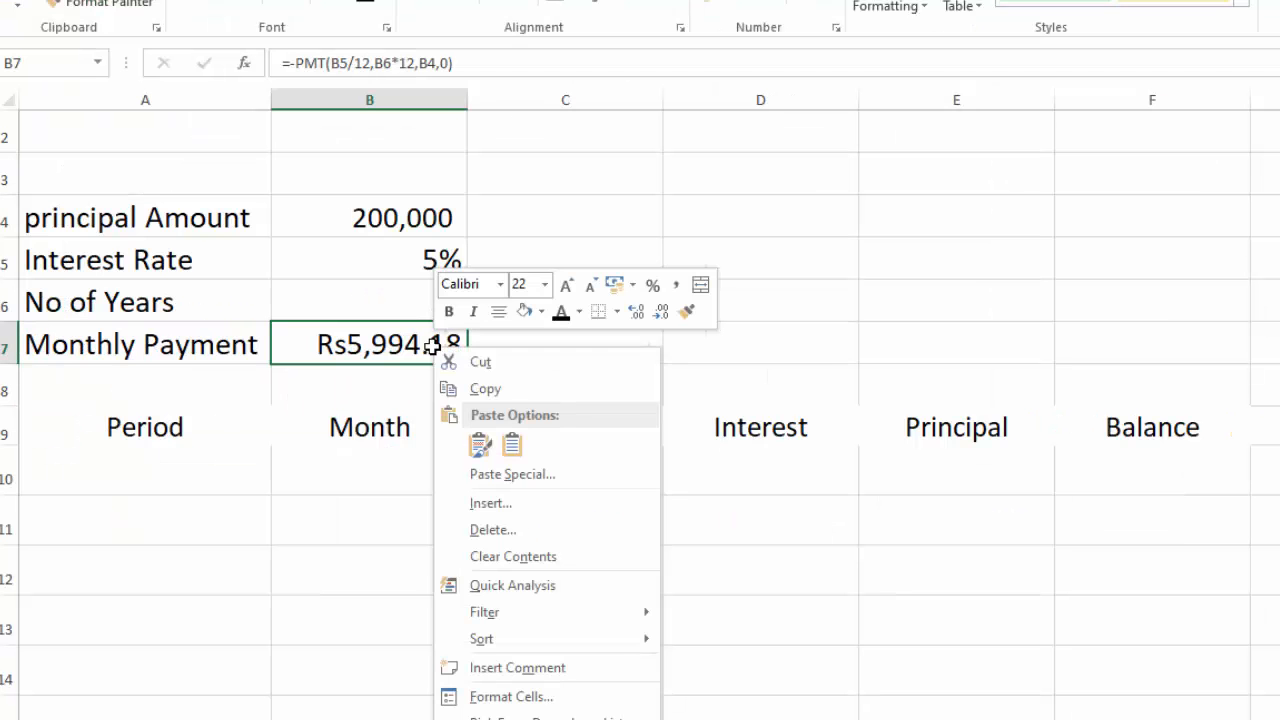
{"action": "left_click", "coordinate": [505, 697]}
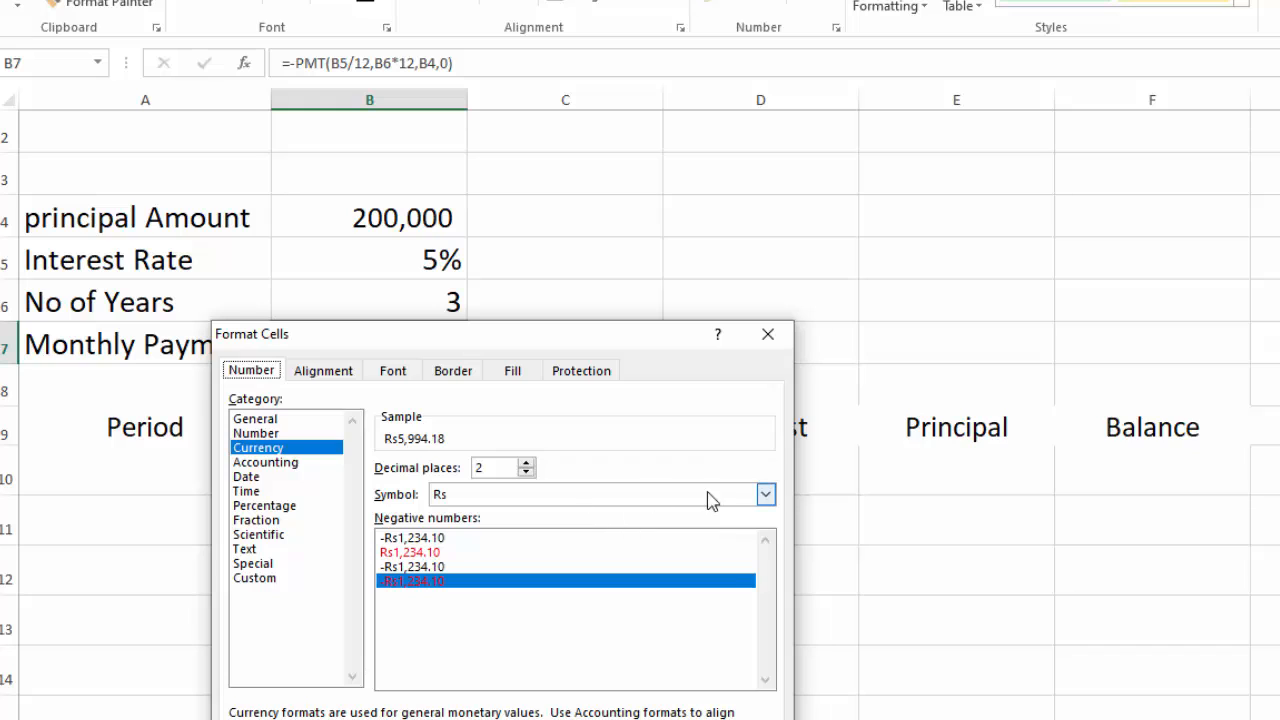
{"action": "left_click", "coordinate": [766, 494]}
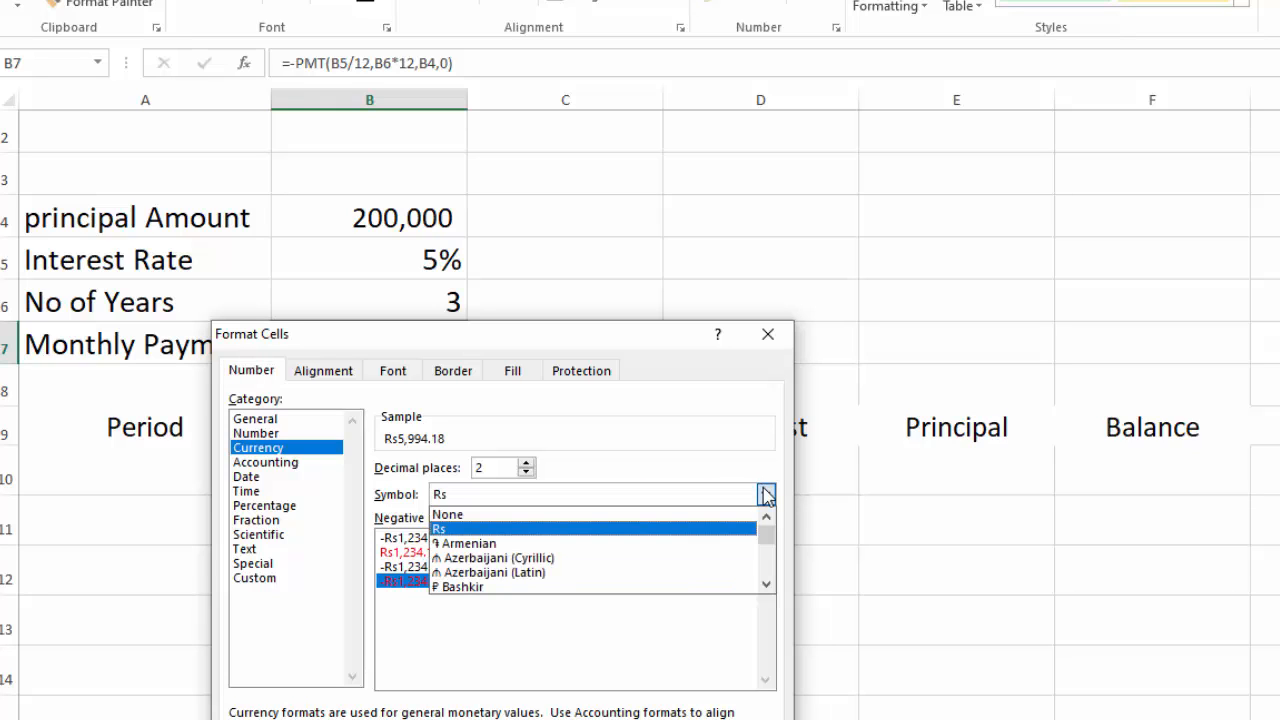
{"action": "left_click", "coordinate": [766, 494]}
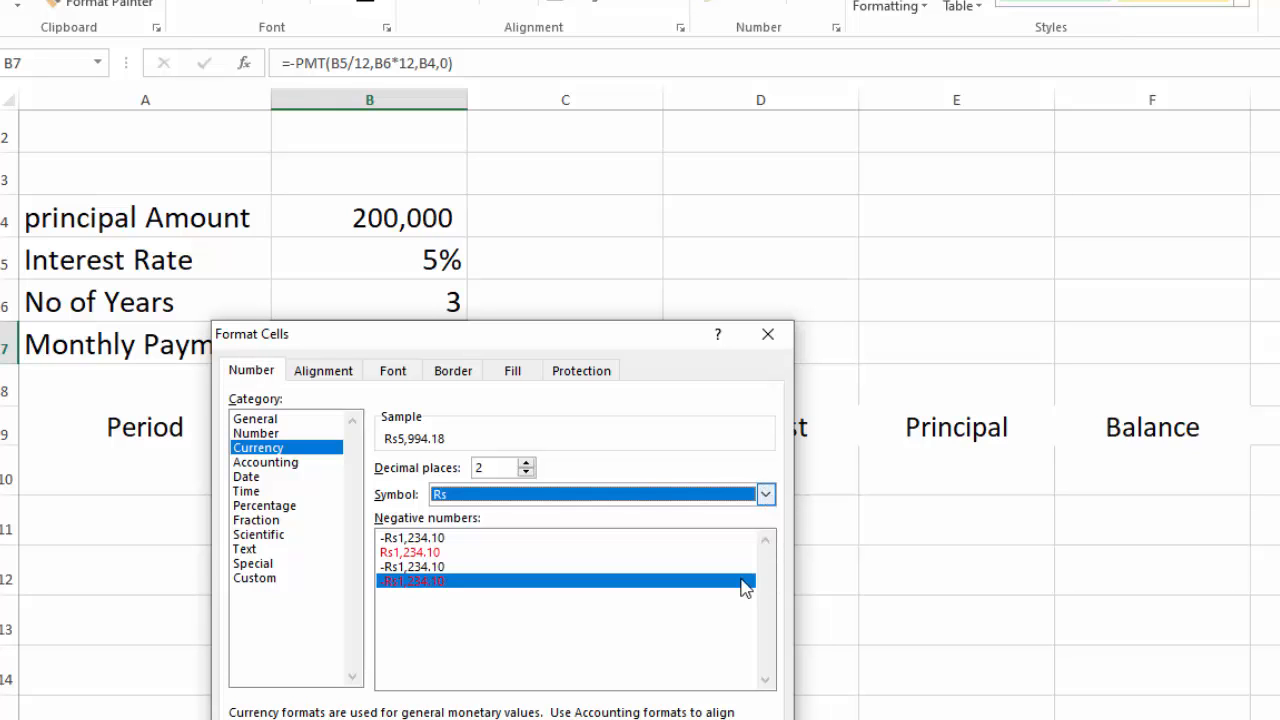
{"action": "left_click", "coordinate": [662, 719]}
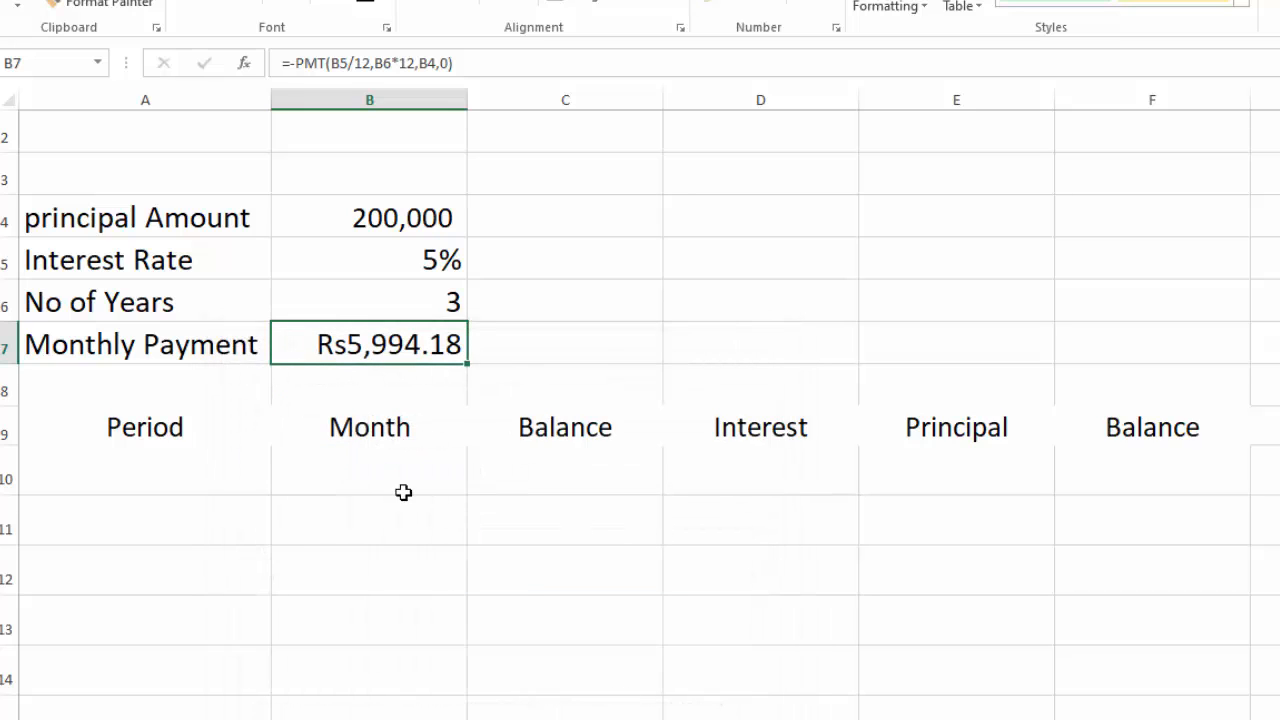
Start the Period column with 0 in A10 and the formula =A10+1 in A11.
{"action": "left_click", "coordinate": [208, 477]}
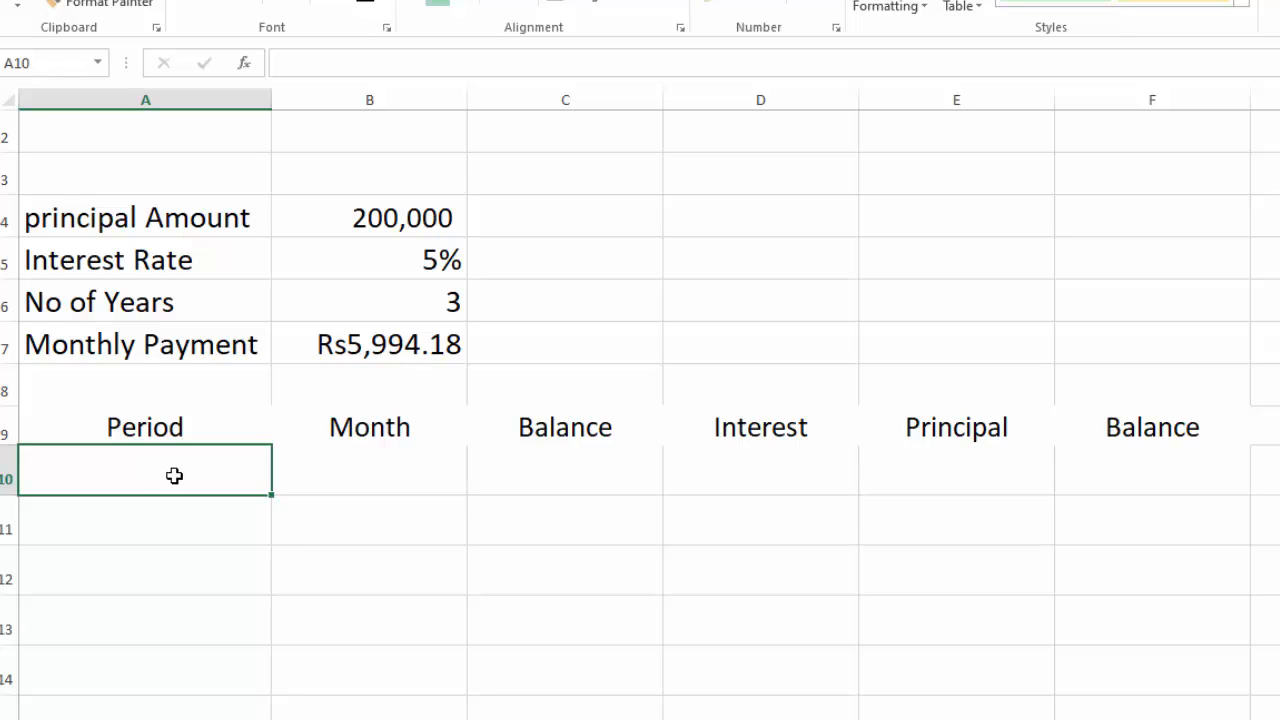
{"action": "type", "text": "0"}
{"action": "key", "text": "Return"}
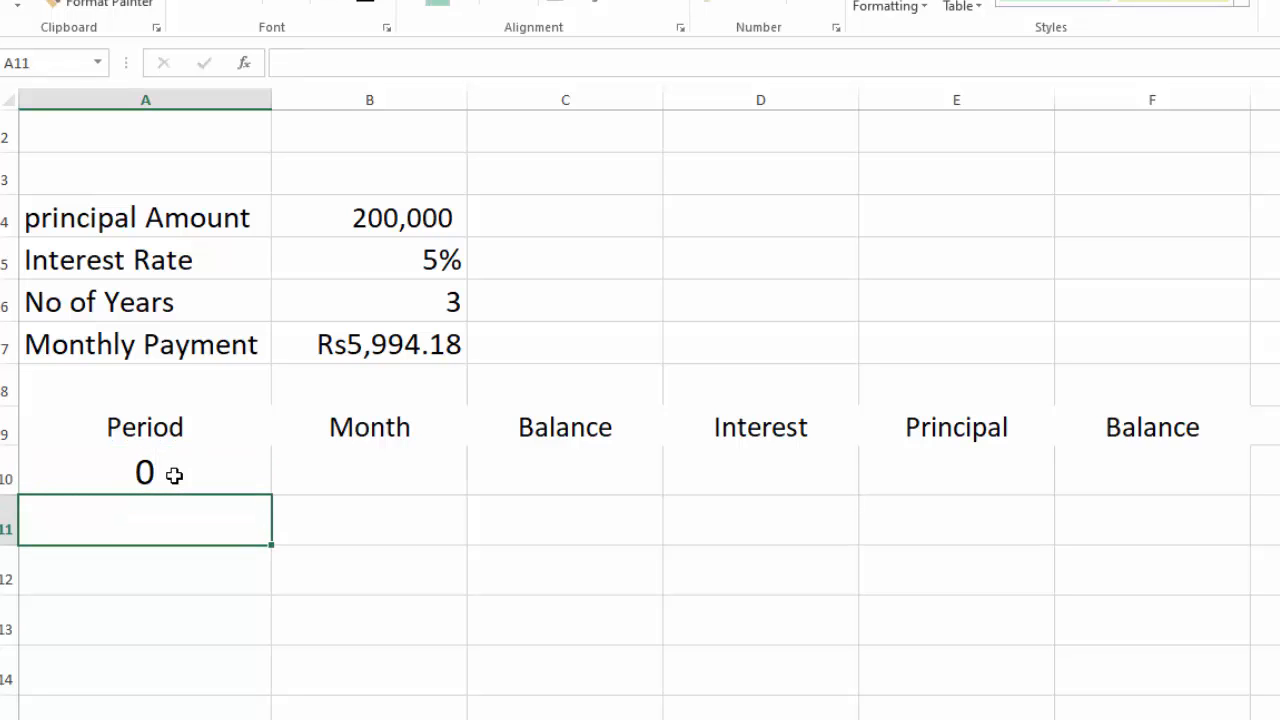
{"action": "type", "text": "="}
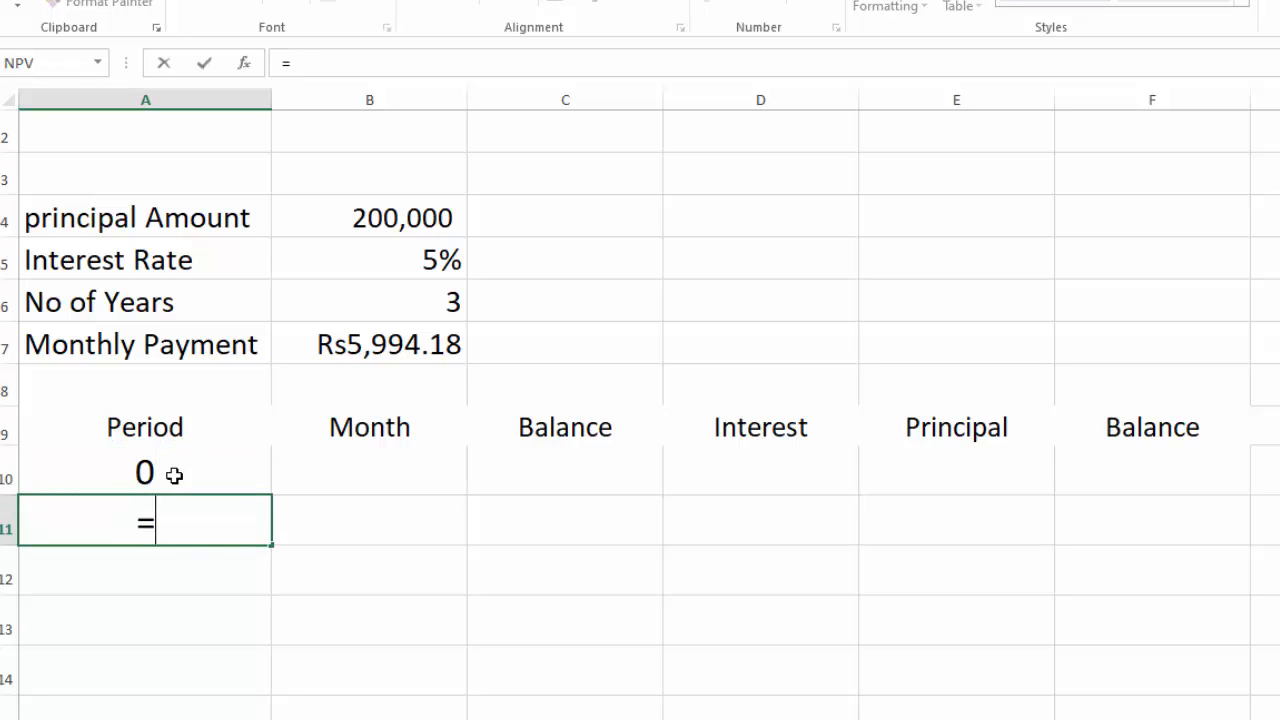
{"action": "left_click", "coordinate": [174, 475]}
{"action": "type", "text": "+"}
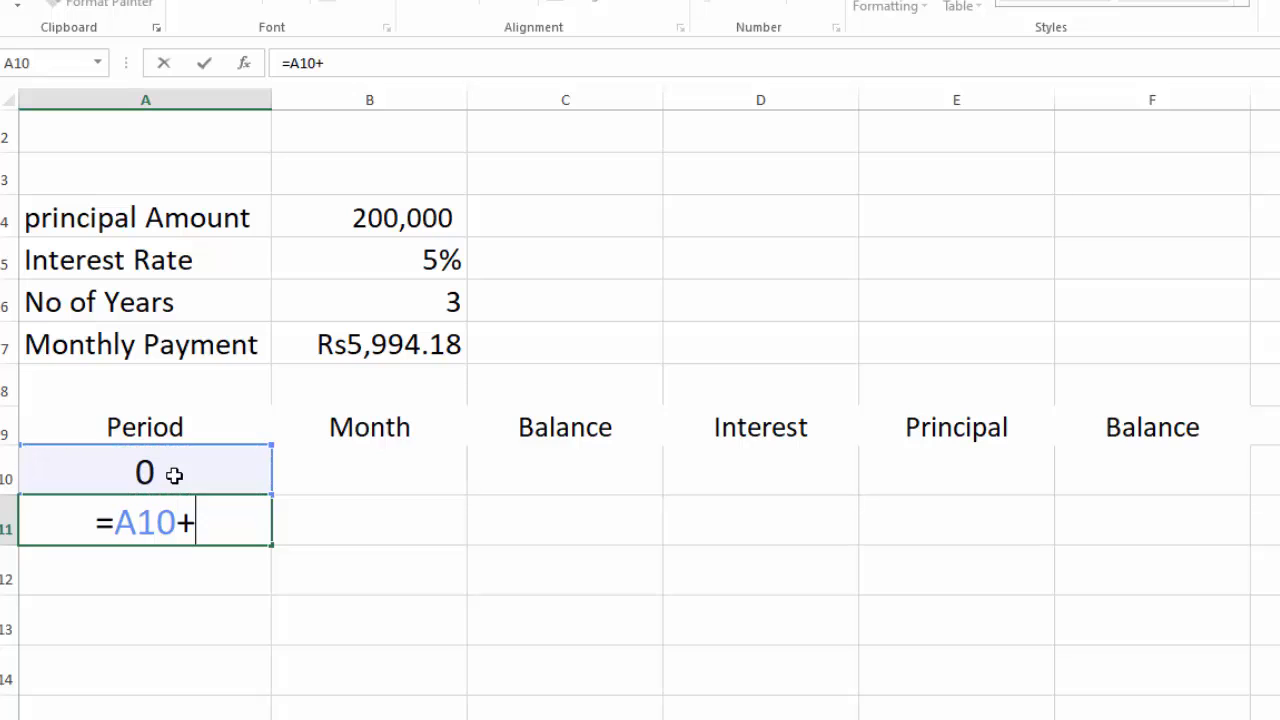
{"action": "type", "text": "1"}
{"action": "key", "text": "Return"}
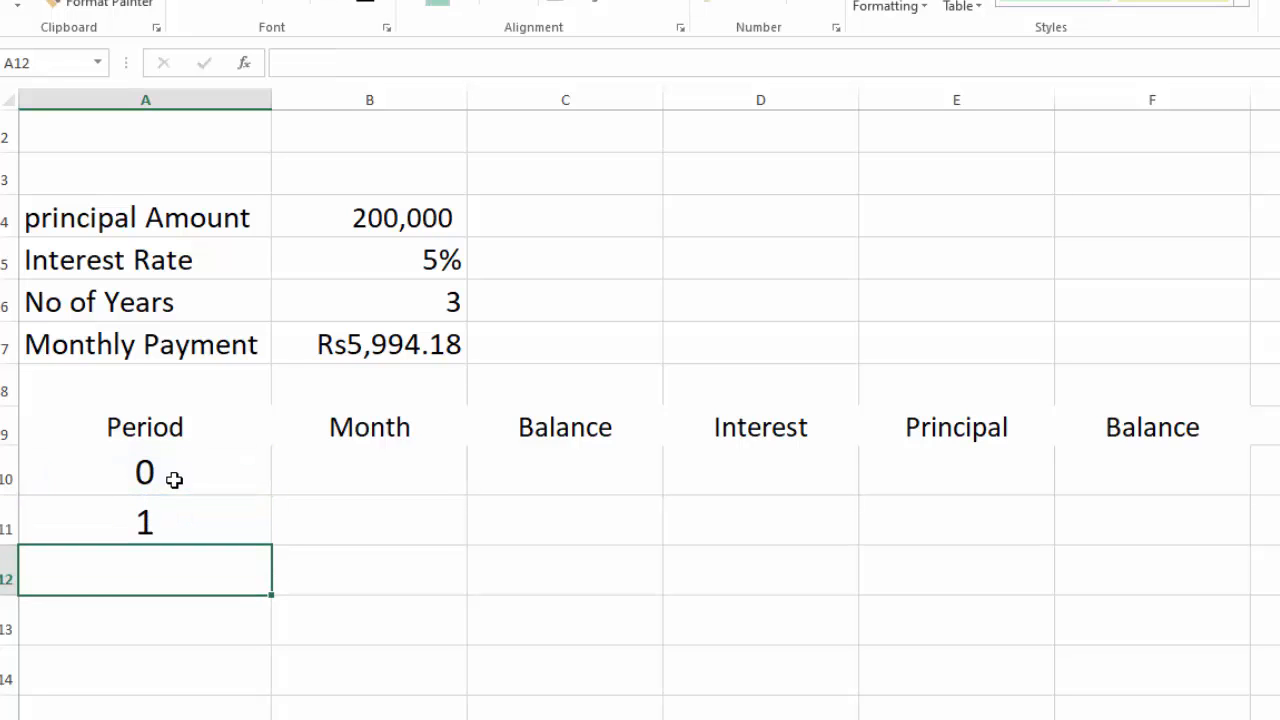
Fill the A11 period formula down the column to A46, reaching period 36.
{"action": "left_click", "coordinate": [180, 523]}
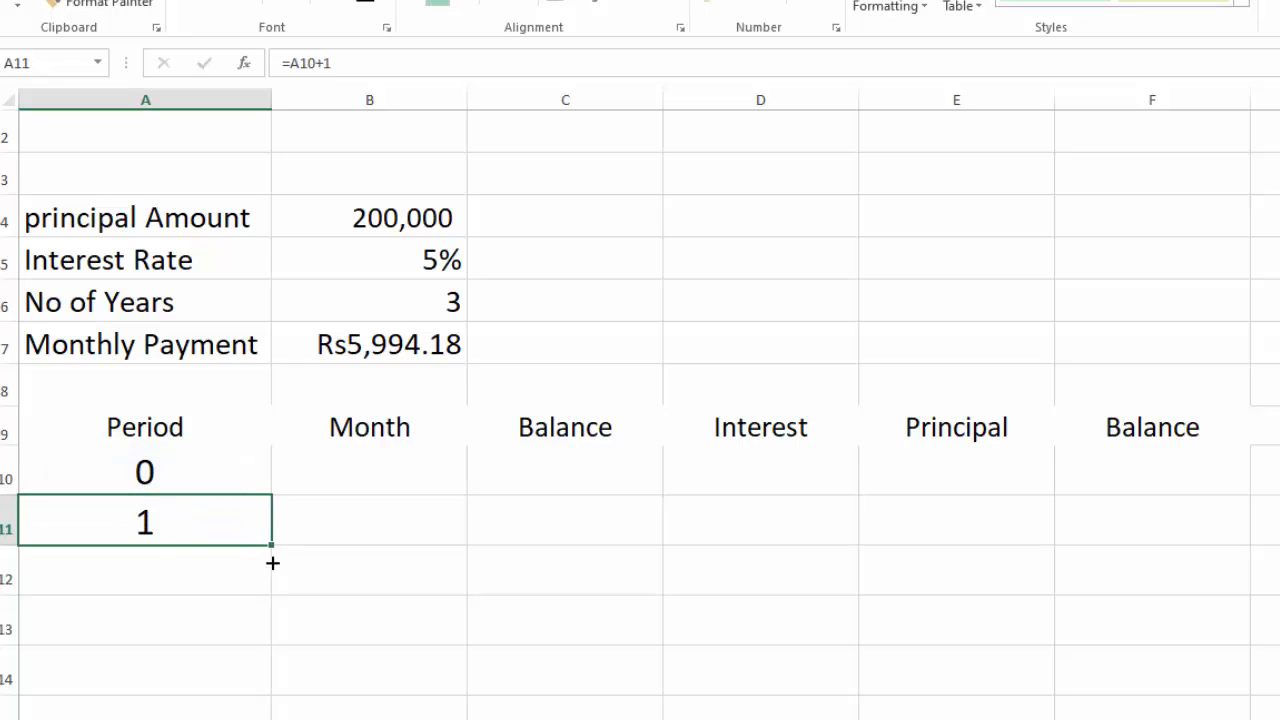
{"action": "left_click_drag", "start_coordinate": [271, 563], "coordinate": [314, 677]}
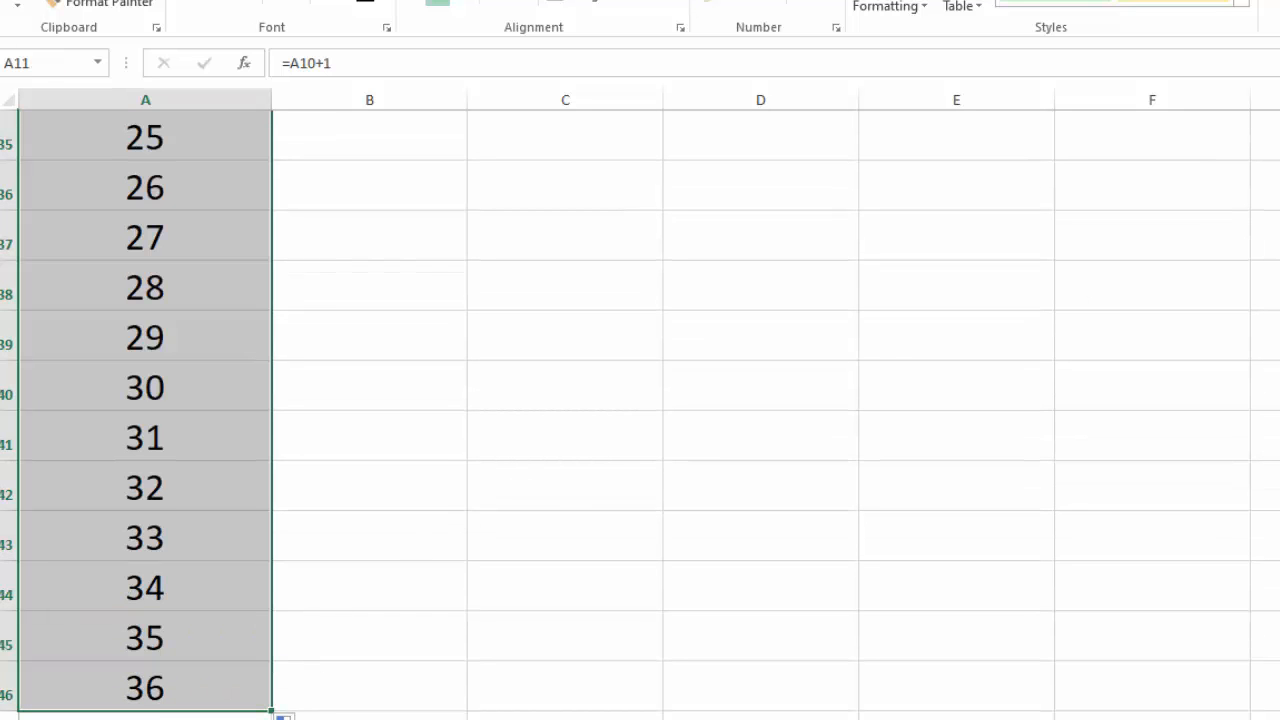
{"action": "scroll", "coordinate": [640, 415], "scroll_direction": "up", "scroll_amount": 11}
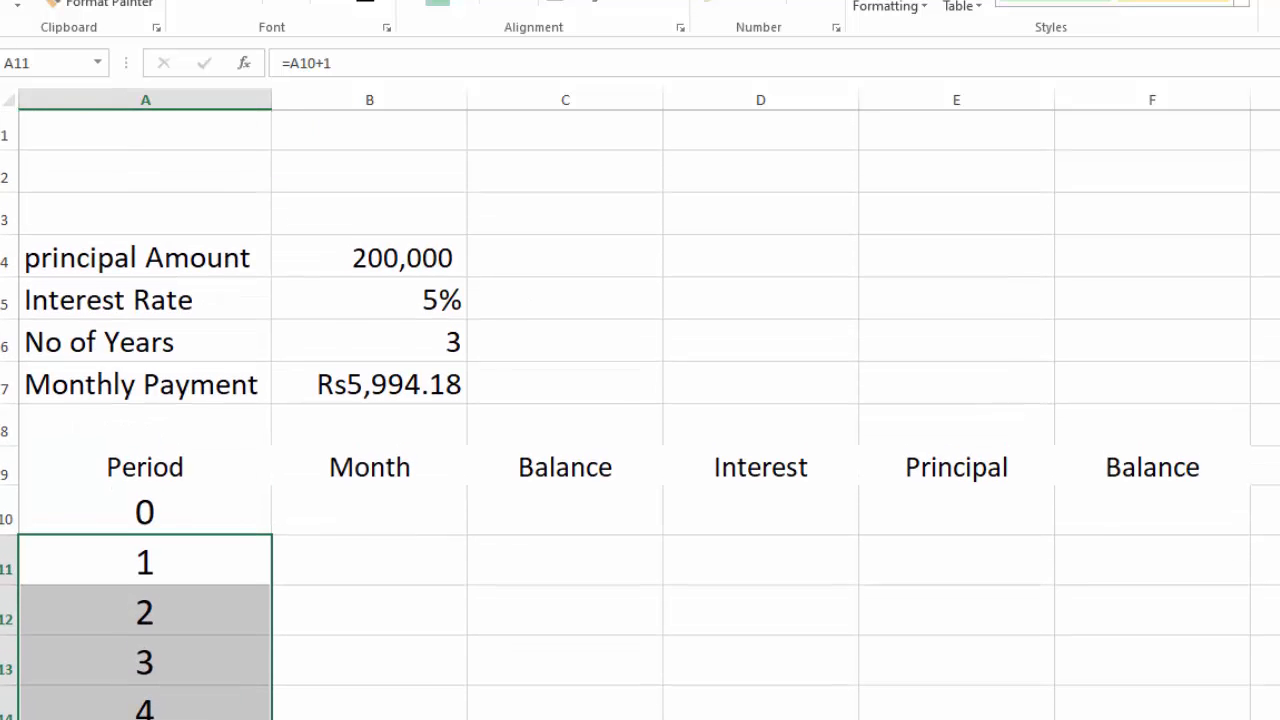
Enter the start date 12/1/2020 in B10 under the Month heading.
{"action": "left_click", "coordinate": [439, 523]}
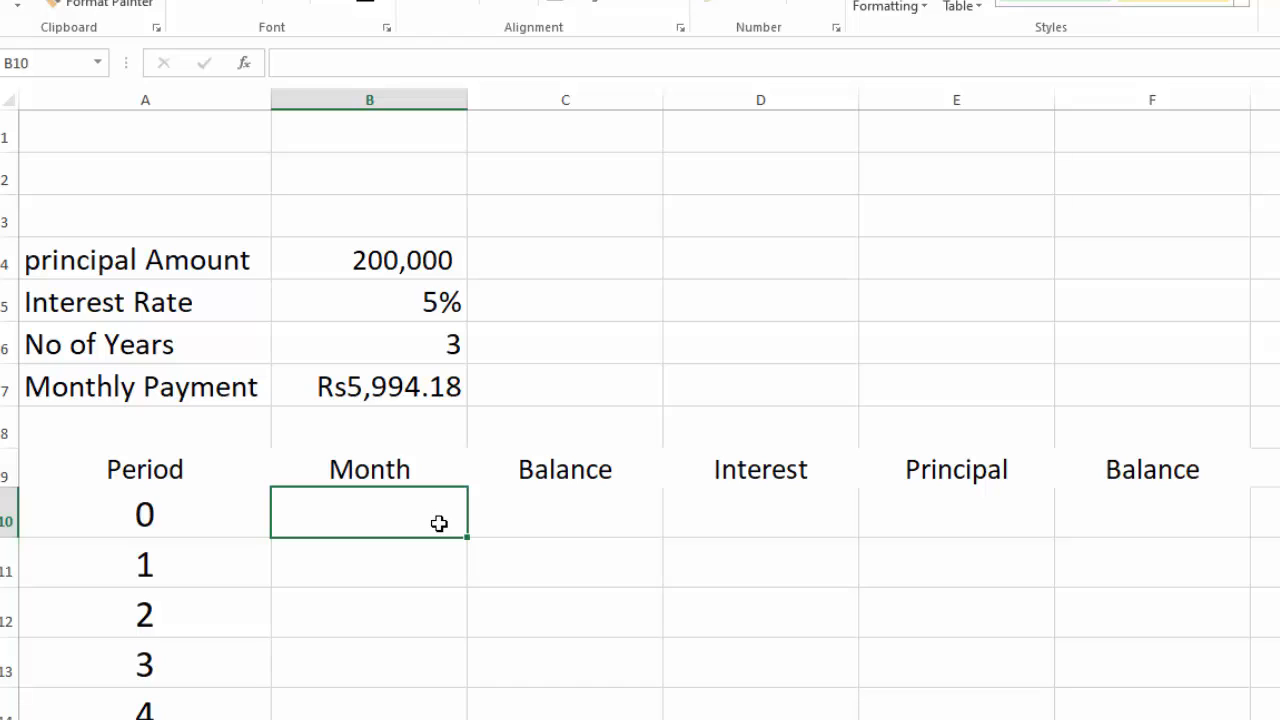
{"action": "type", "text": "12/"}
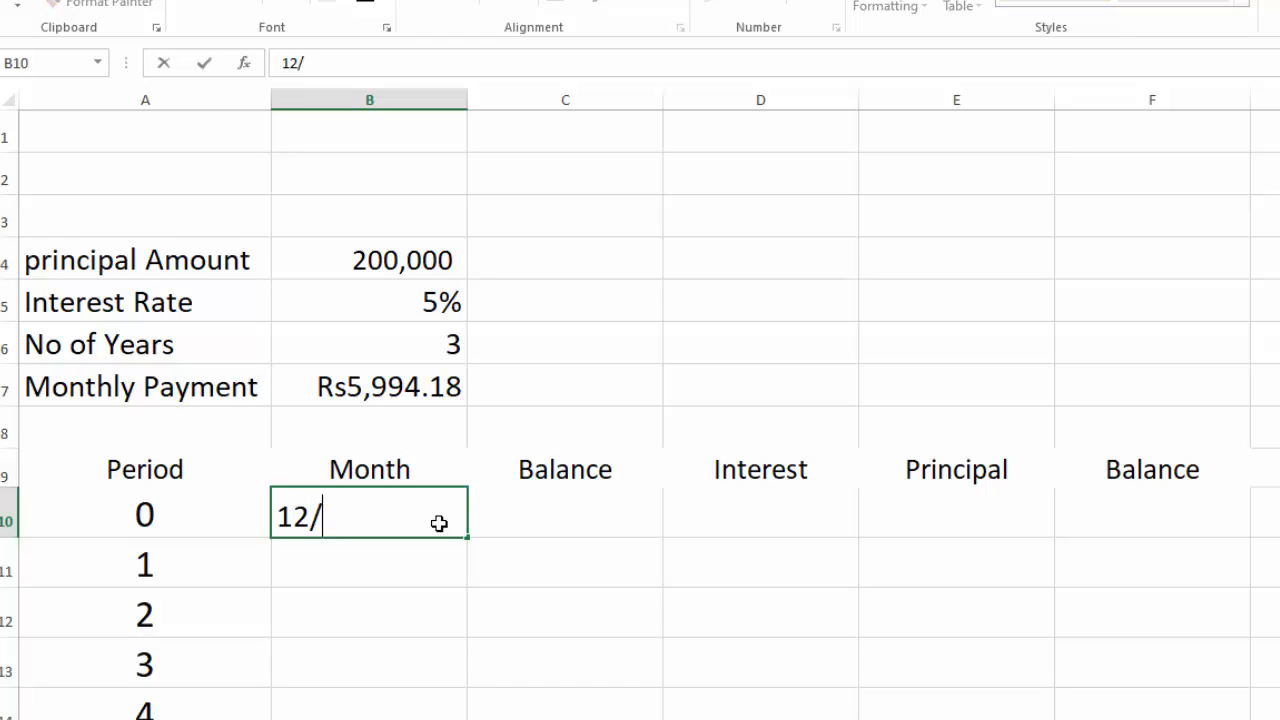
{"action": "type", "text": "1/2020"}
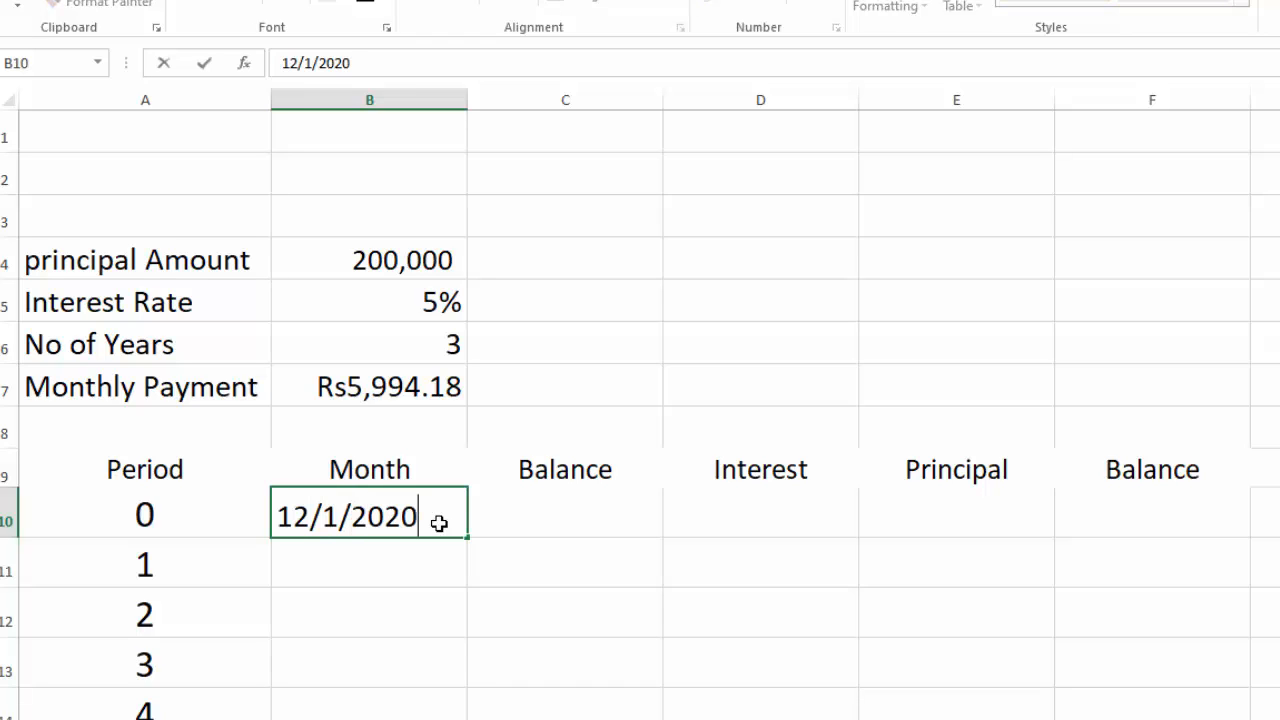
{"action": "key", "text": "Return"}
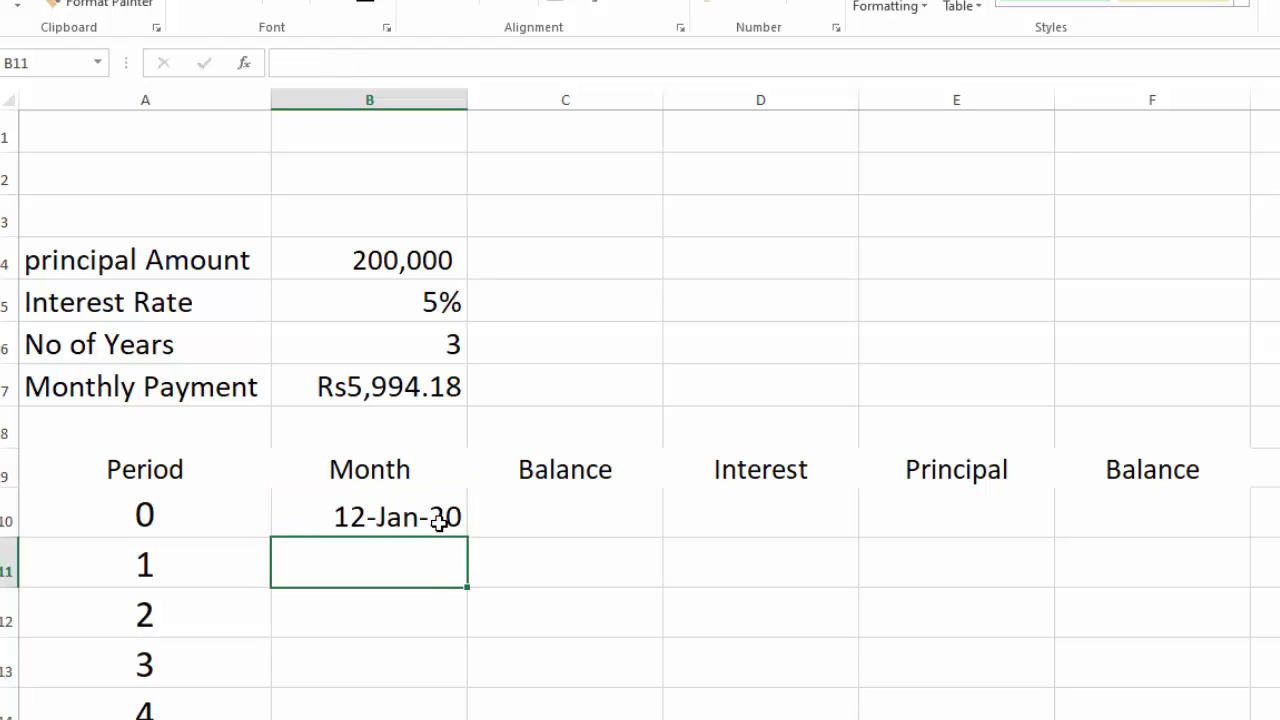
Examine the date format options for the start date in B10, keeping the selected 14-Mar-12 type.
{"action": "left_click", "coordinate": [439, 521]}
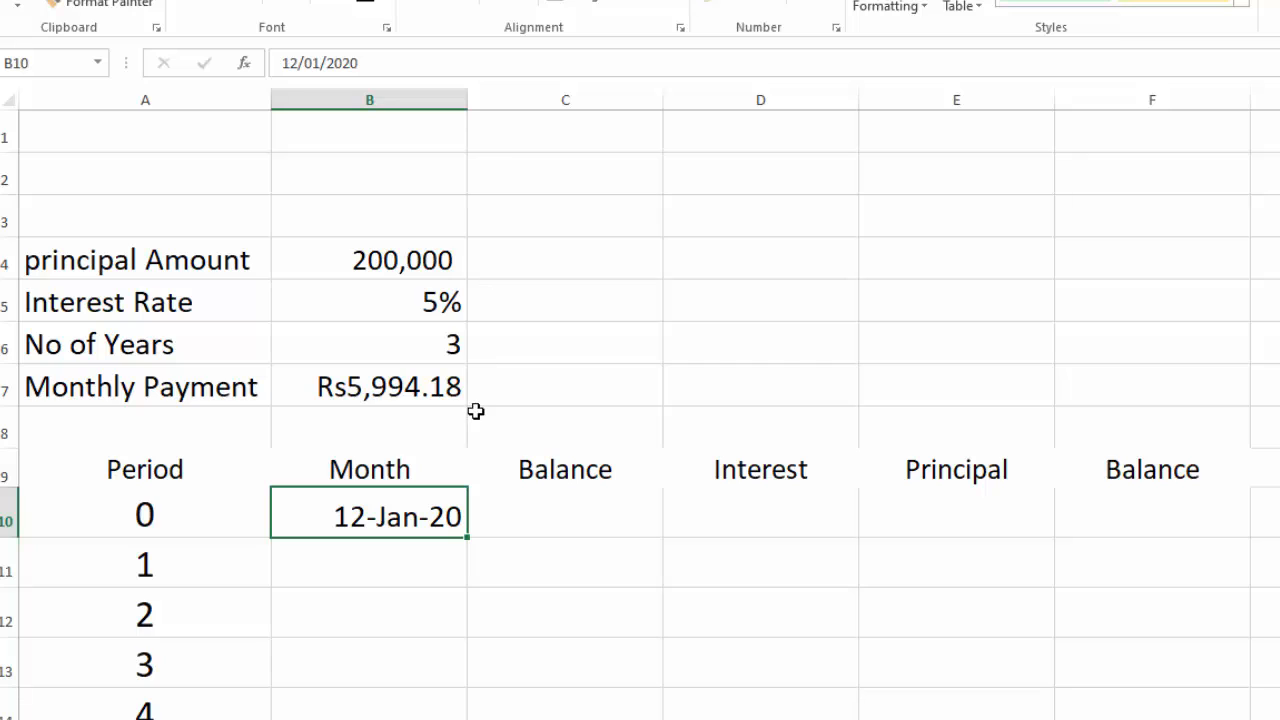
{"action": "right_click", "coordinate": [385, 518]}
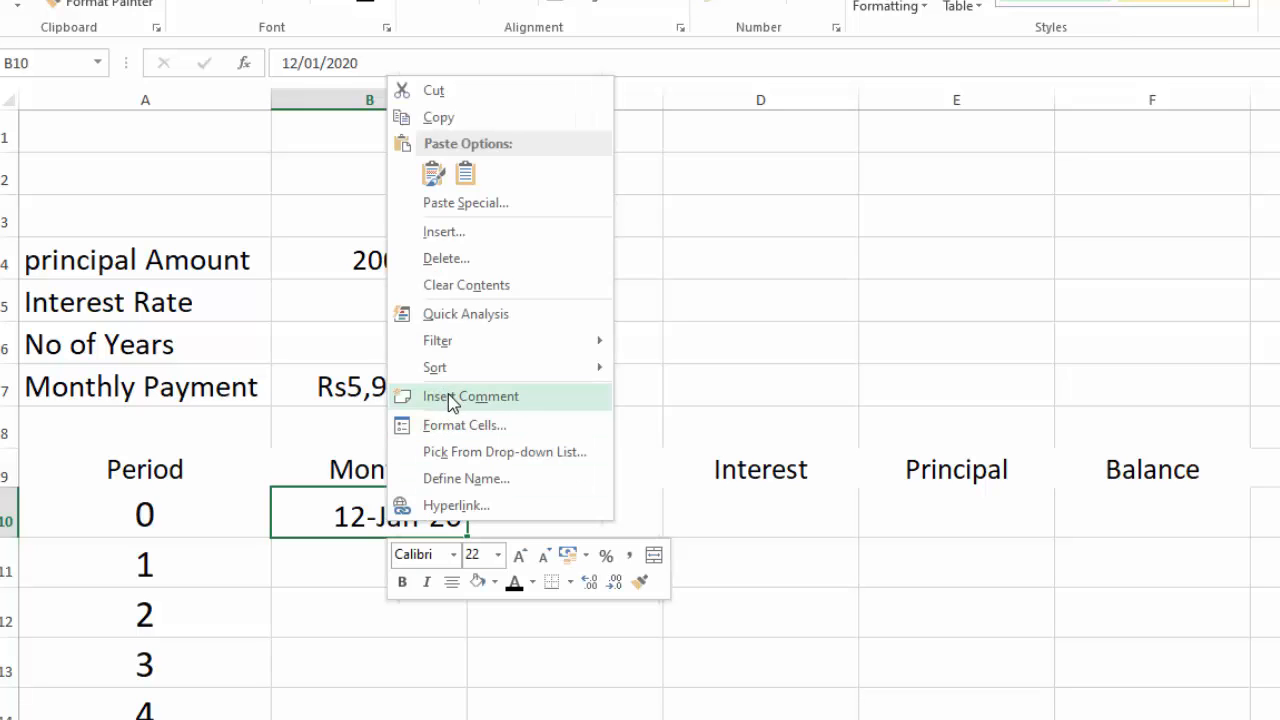
{"action": "left_click", "coordinate": [459, 426]}
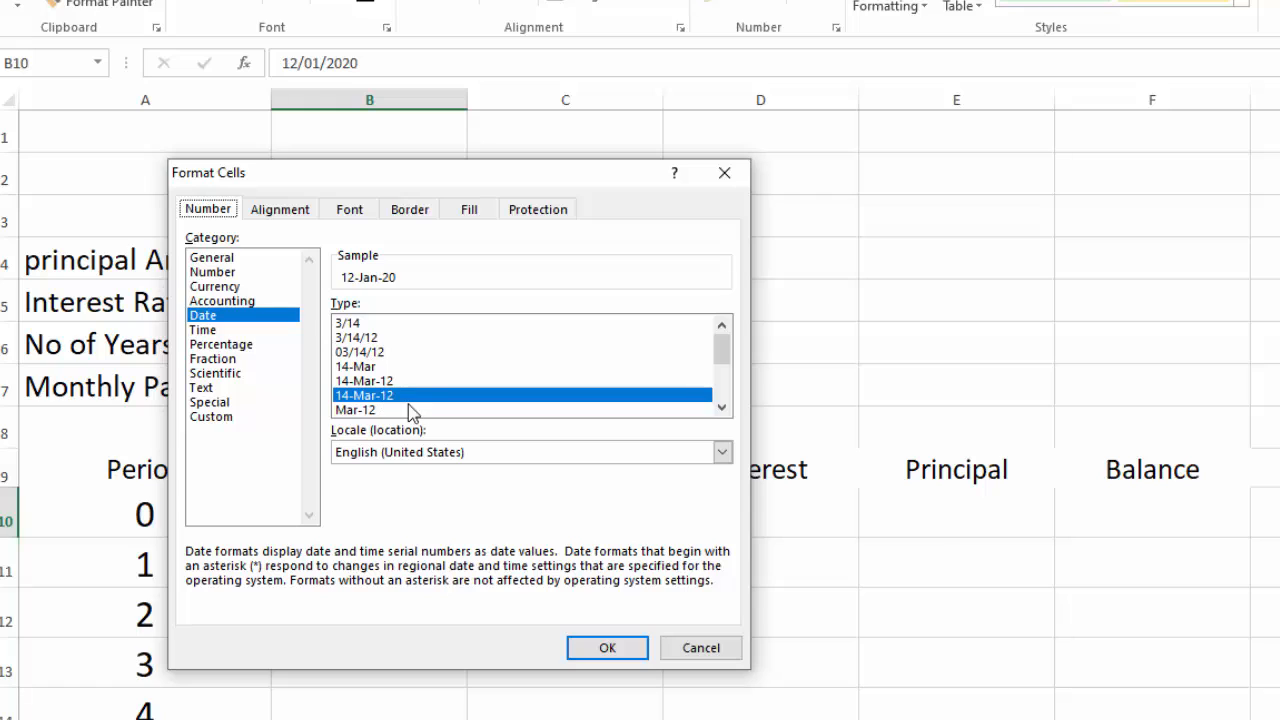
{"action": "left_click", "coordinate": [603, 648]}
{"action": "key", "text": "Return"}
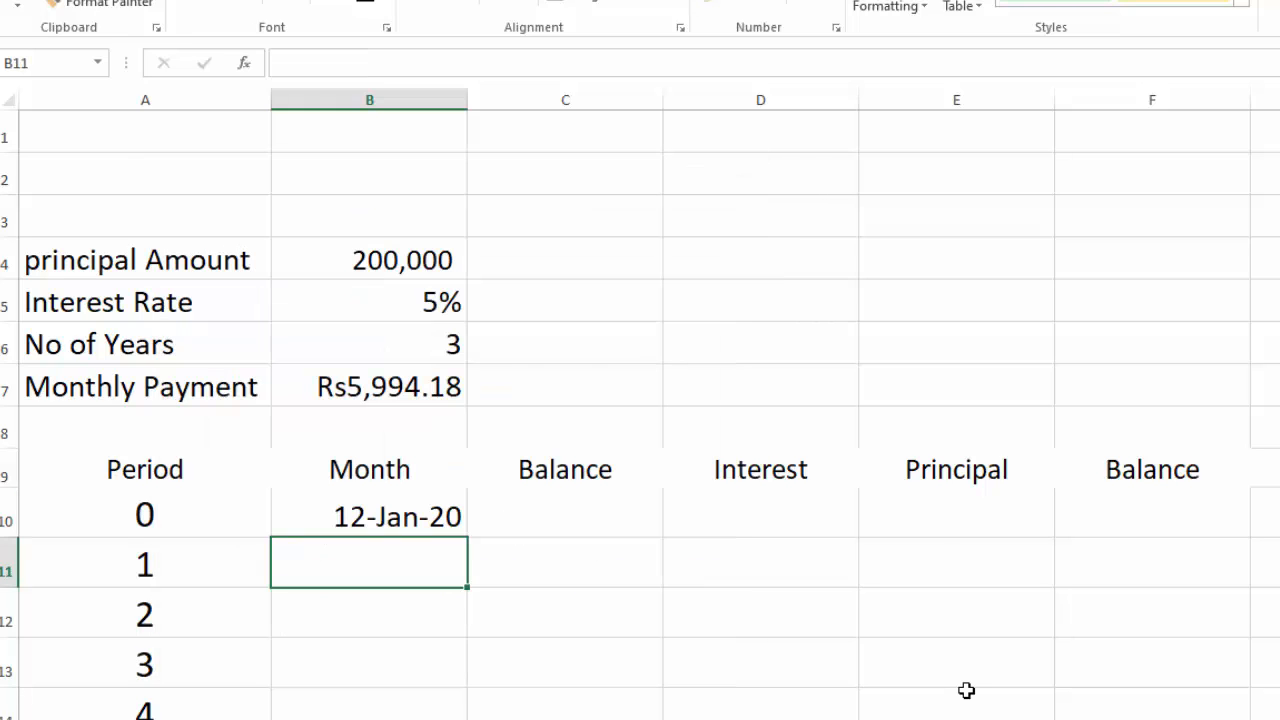
Enter the formula =EDATE(B10,1) in B11 to advance the date by one month.
{"action": "type", "text": "="}
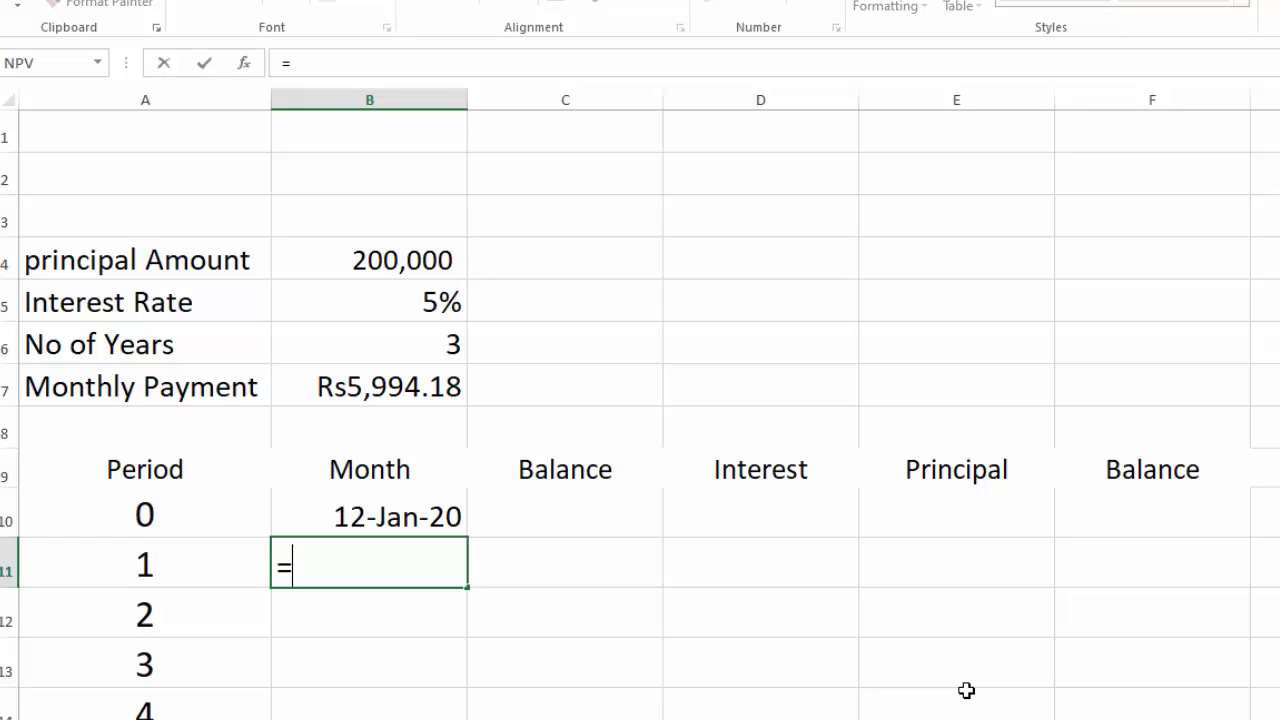
{"action": "type", "text": "EDATE"}
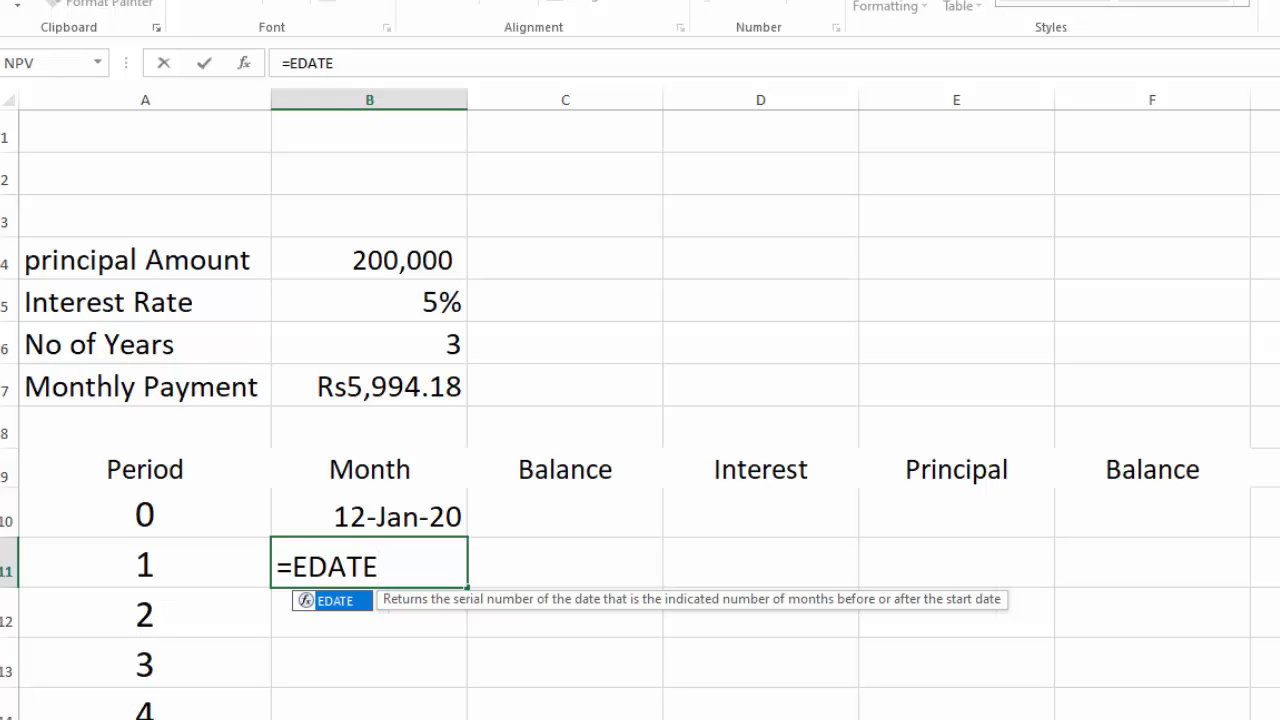
{"action": "type", "text": "("}
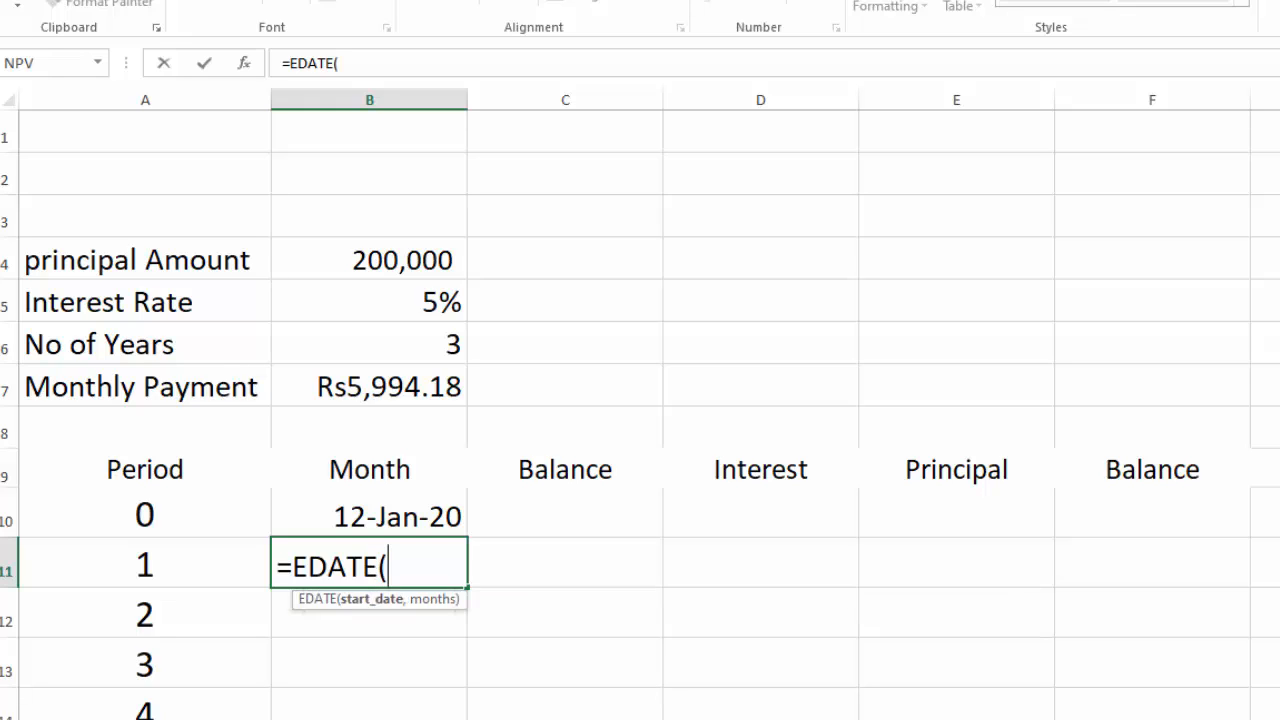
{"action": "left_click", "coordinate": [425, 512]}
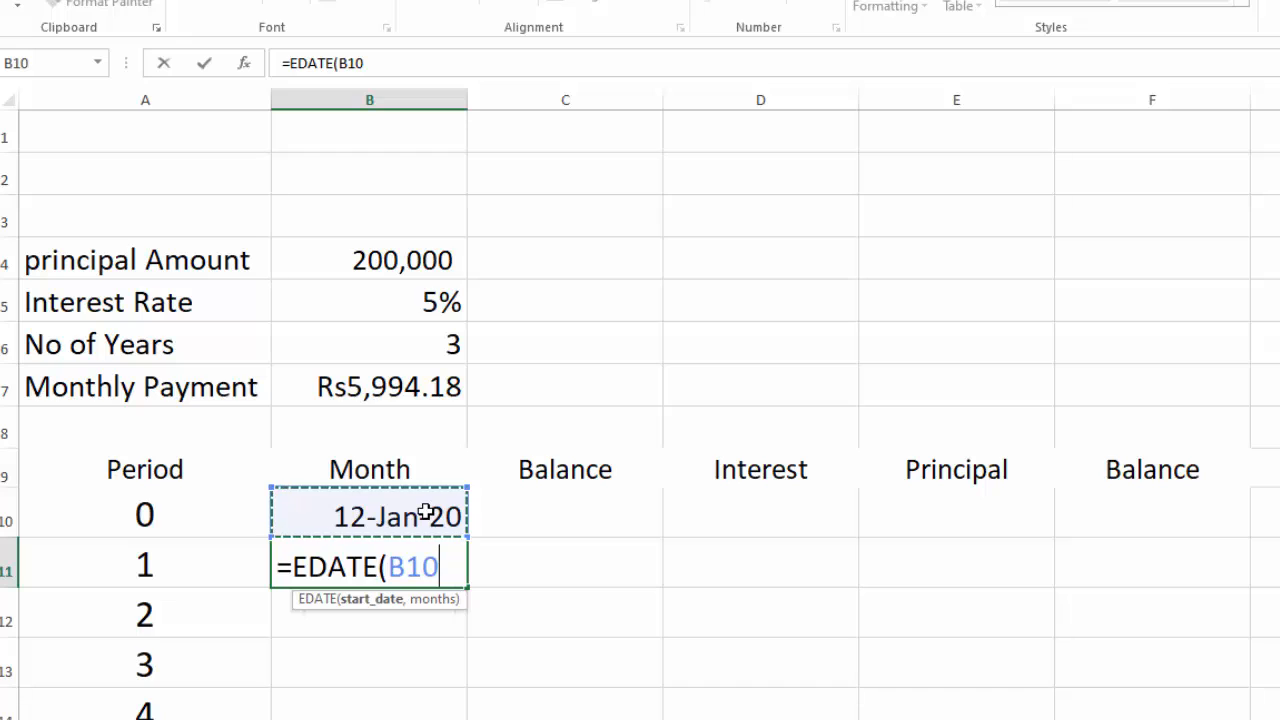
{"action": "type", "text": ","}
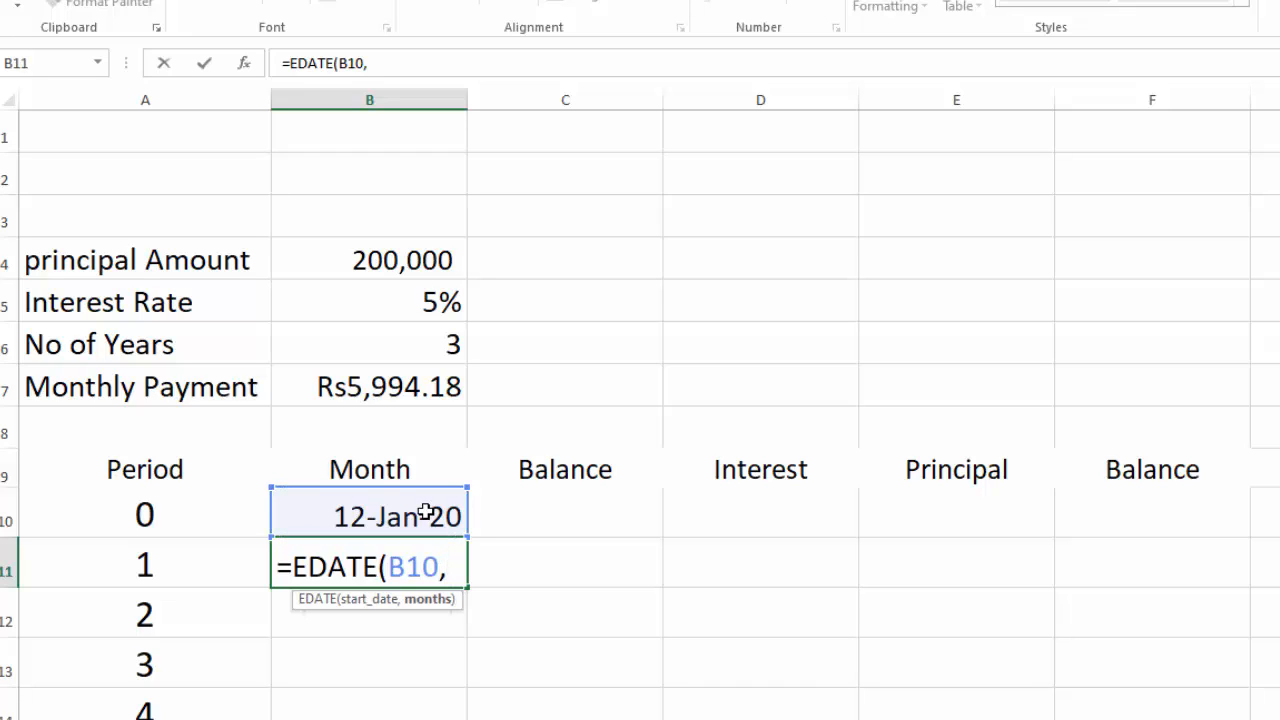
{"action": "type", "text": "1)"}
{"action": "key", "text": "Return"}
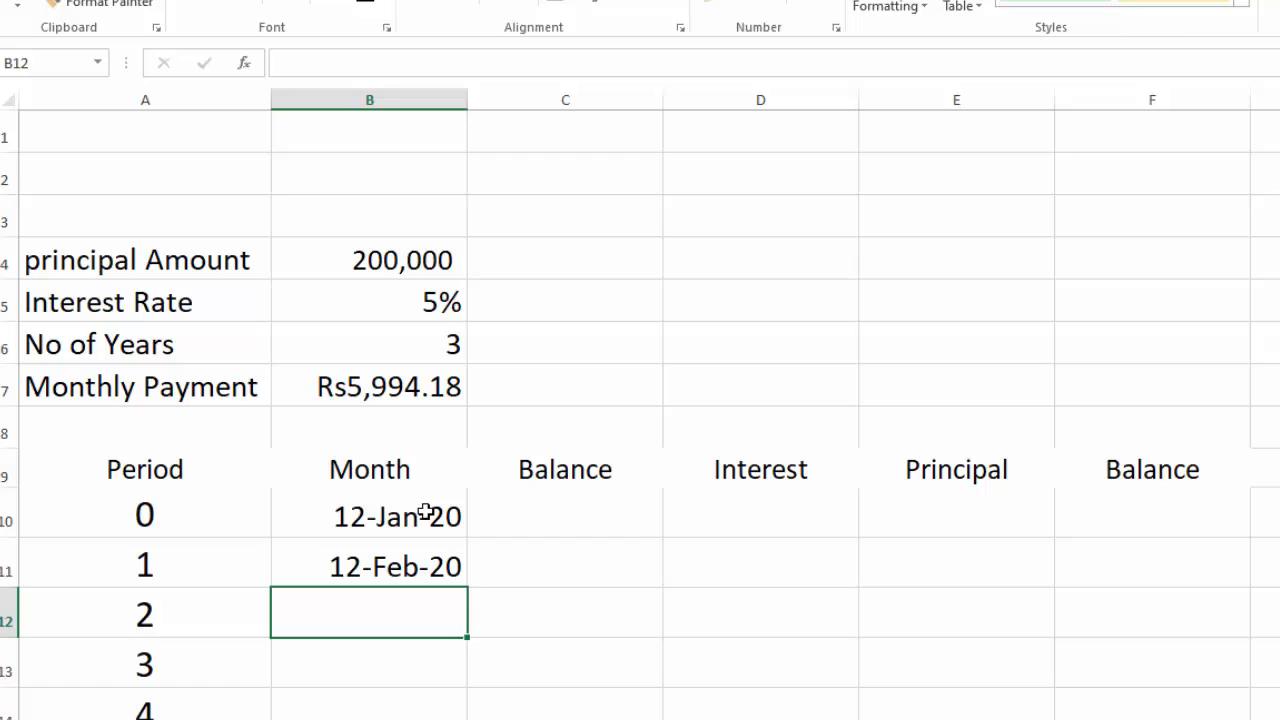
Correct the start date in B10 to 1 December 2020.
{"action": "left_click", "coordinate": [426, 513]}
{"action": "double_click", "coordinate": [426, 513]}
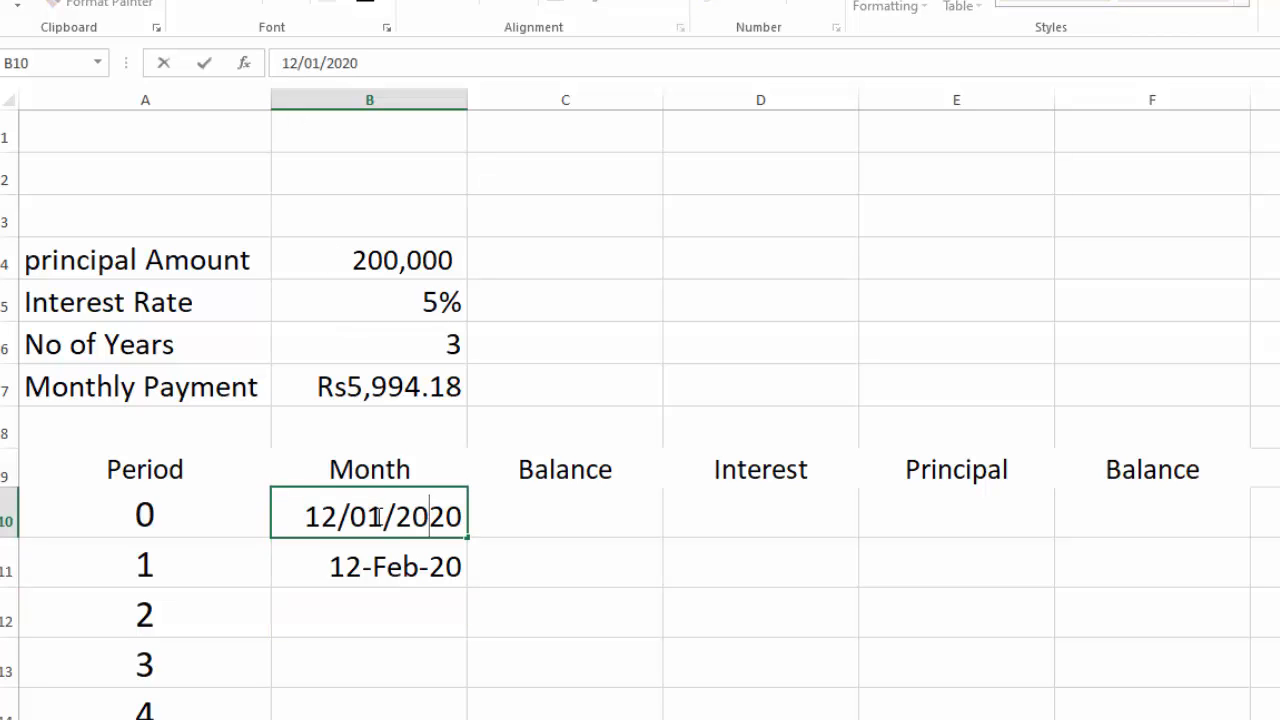
{"action": "left_click_drag", "start_coordinate": [379, 516], "coordinate": [350, 515]}
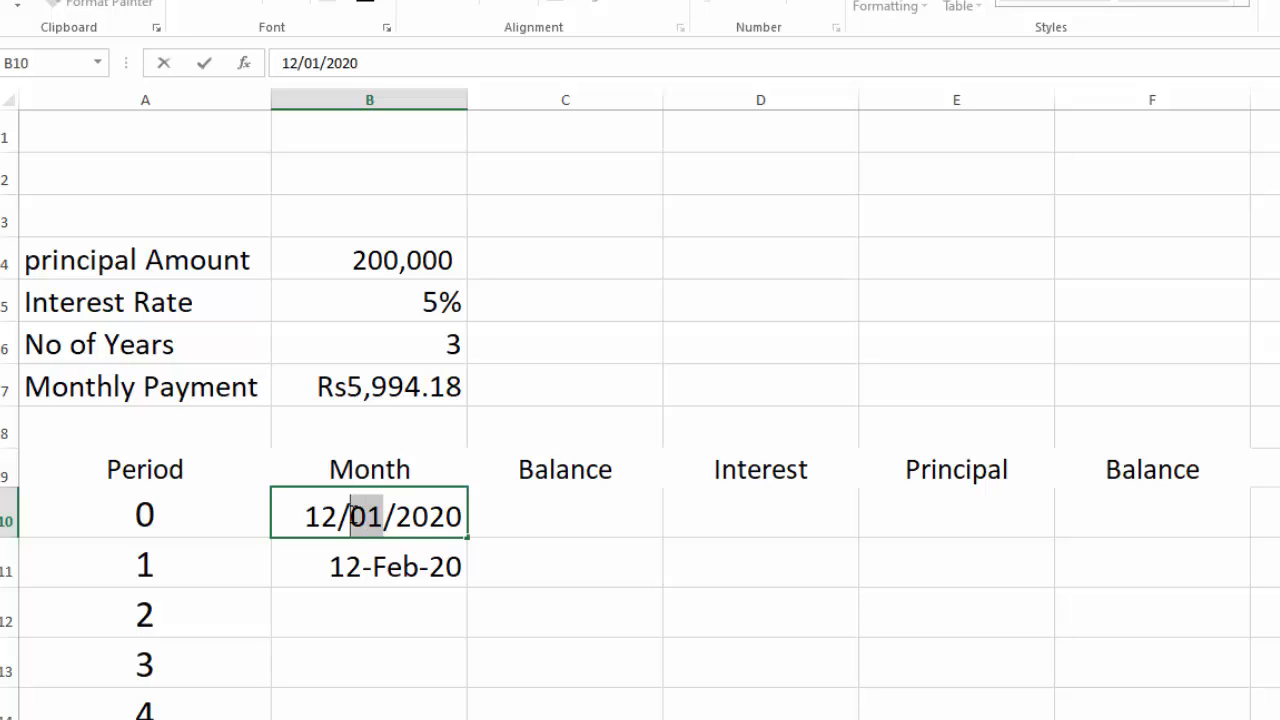
{"action": "type", "text": "12"}
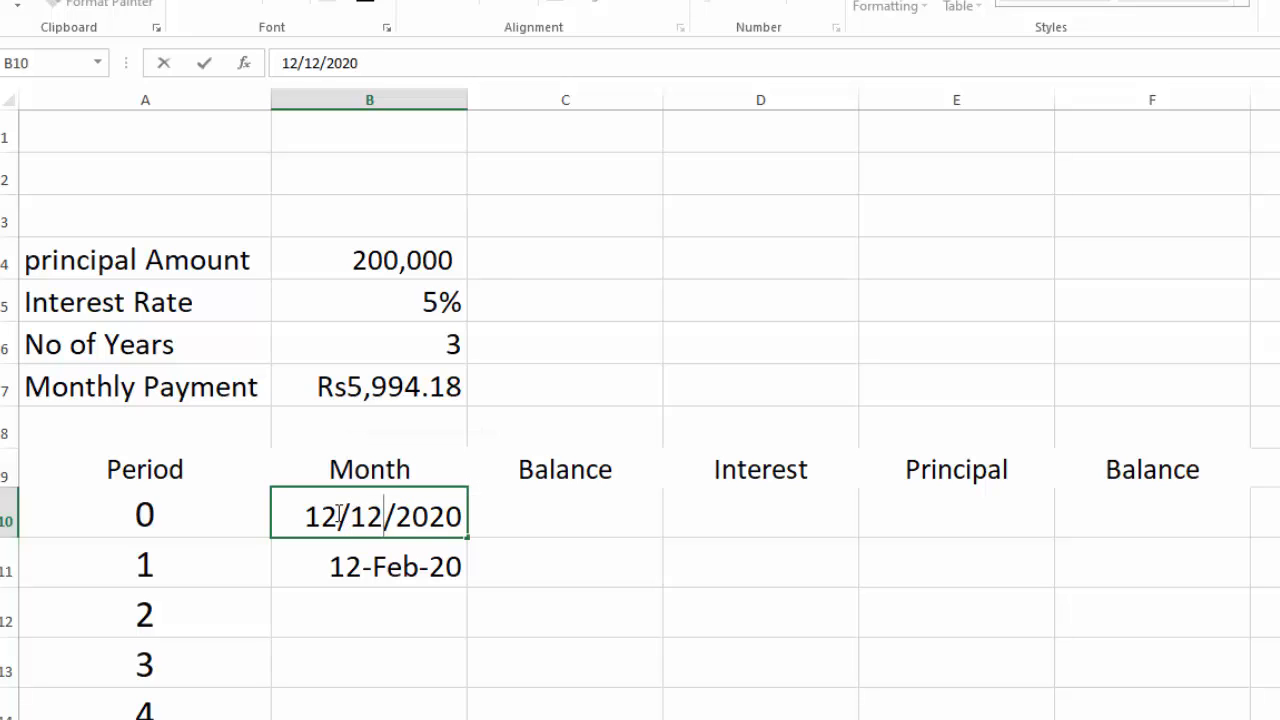
{"action": "double_click", "coordinate": [340, 515]}
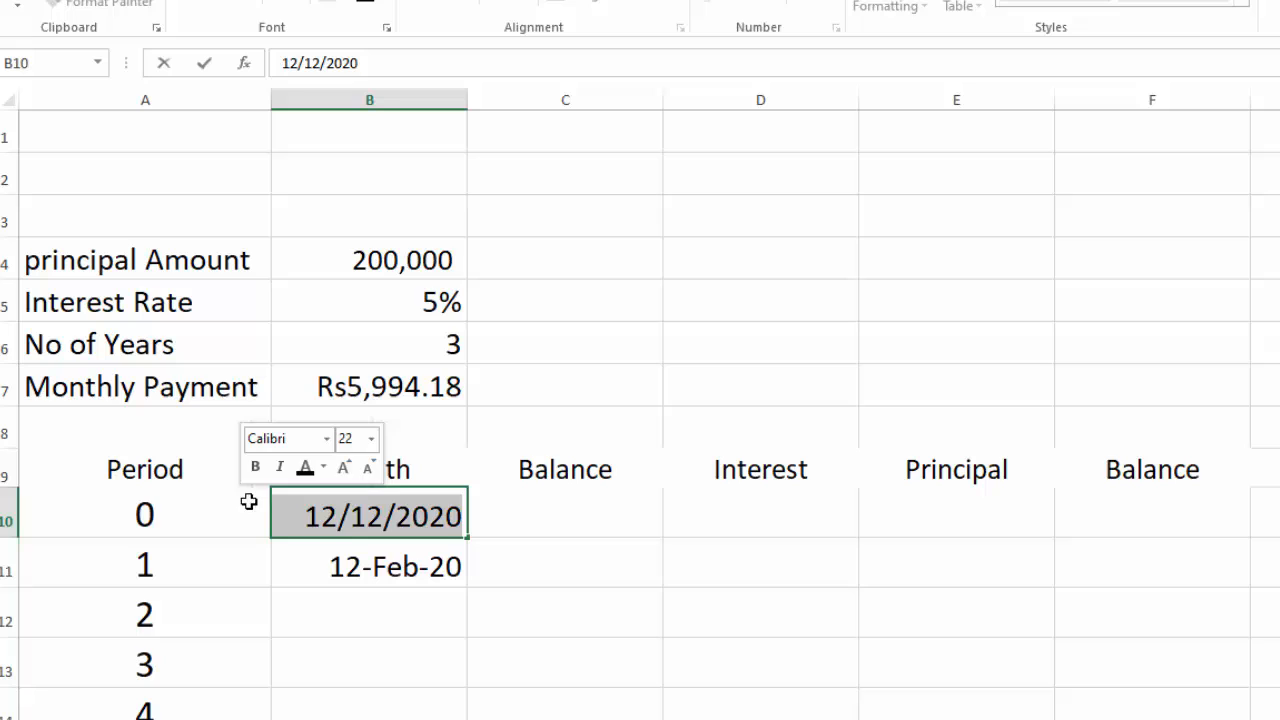
{"action": "left_click", "coordinate": [338, 515]}
{"action": "left_click_drag", "start_coordinate": [338, 515], "coordinate": [313, 514]}
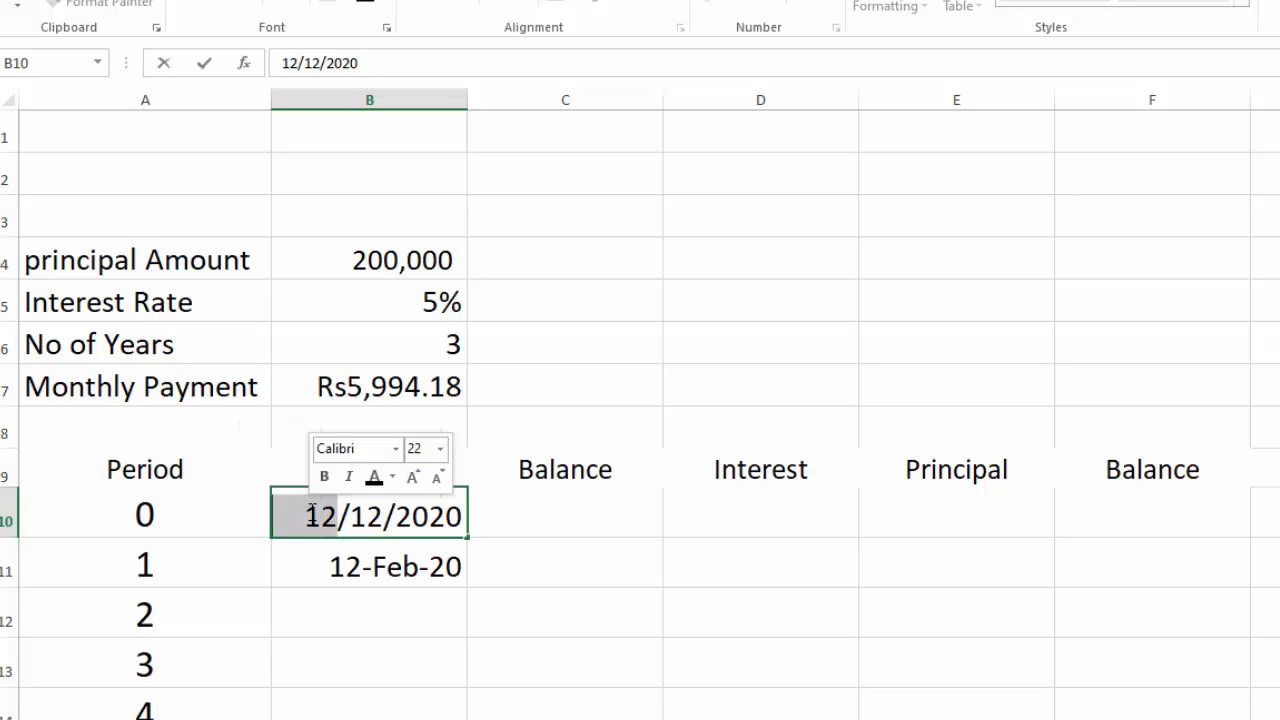
{"action": "key", "text": "BackSpace"}
{"action": "key", "text": "Return"}
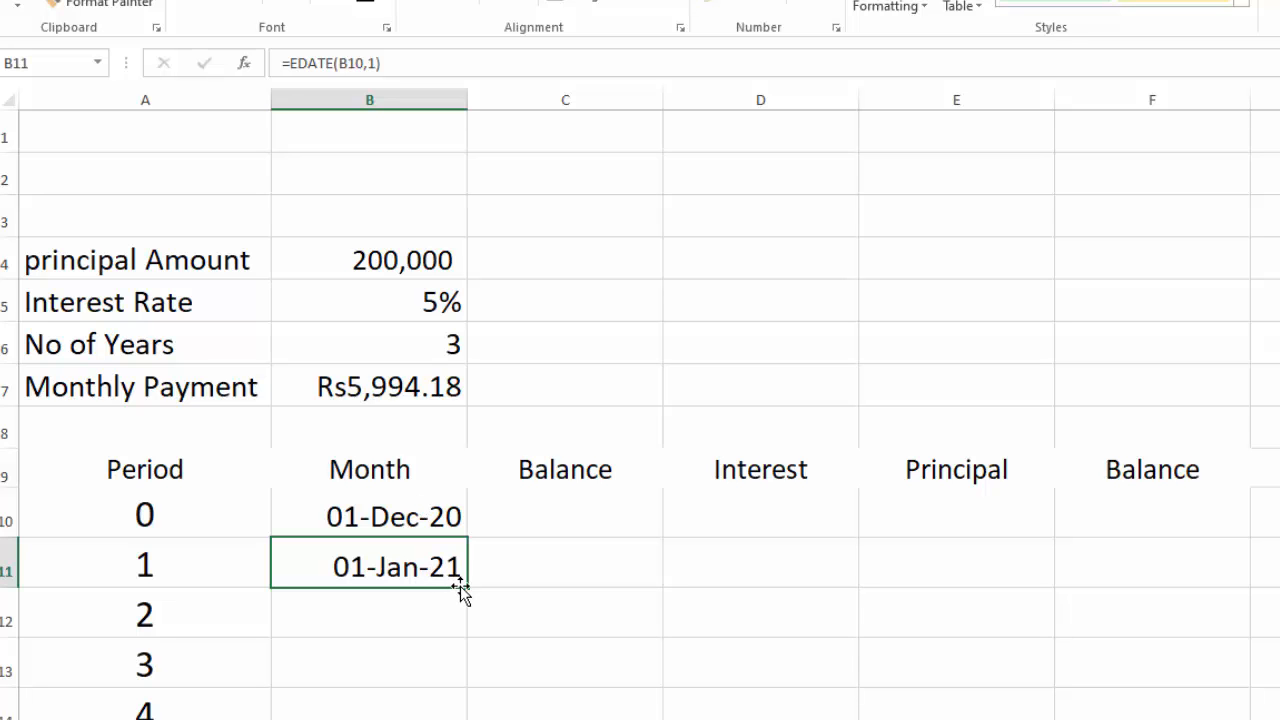
Fill the B11 month formula down the column to B46, alongside period 36.
{"action": "left_click_drag", "start_coordinate": [467, 588], "coordinate": [393, 676]}
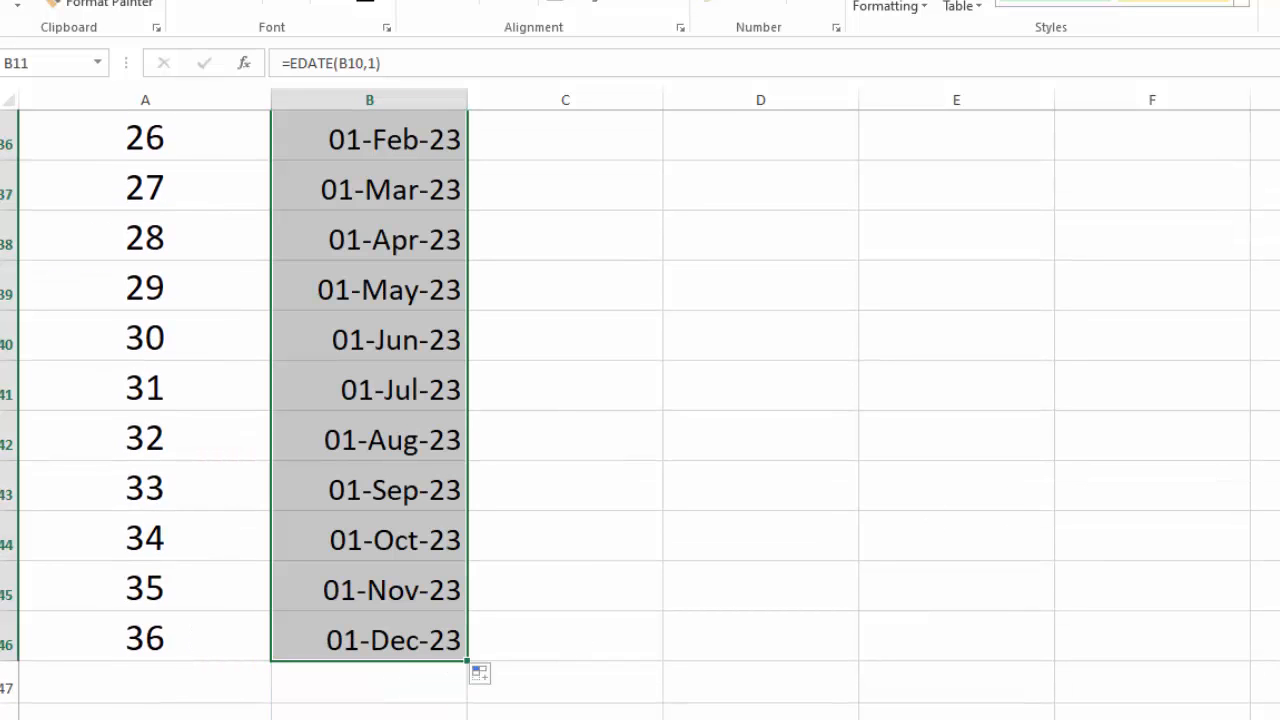
{"action": "scroll", "coordinate": [640, 414], "scroll_direction": "up", "scroll_amount": 9}
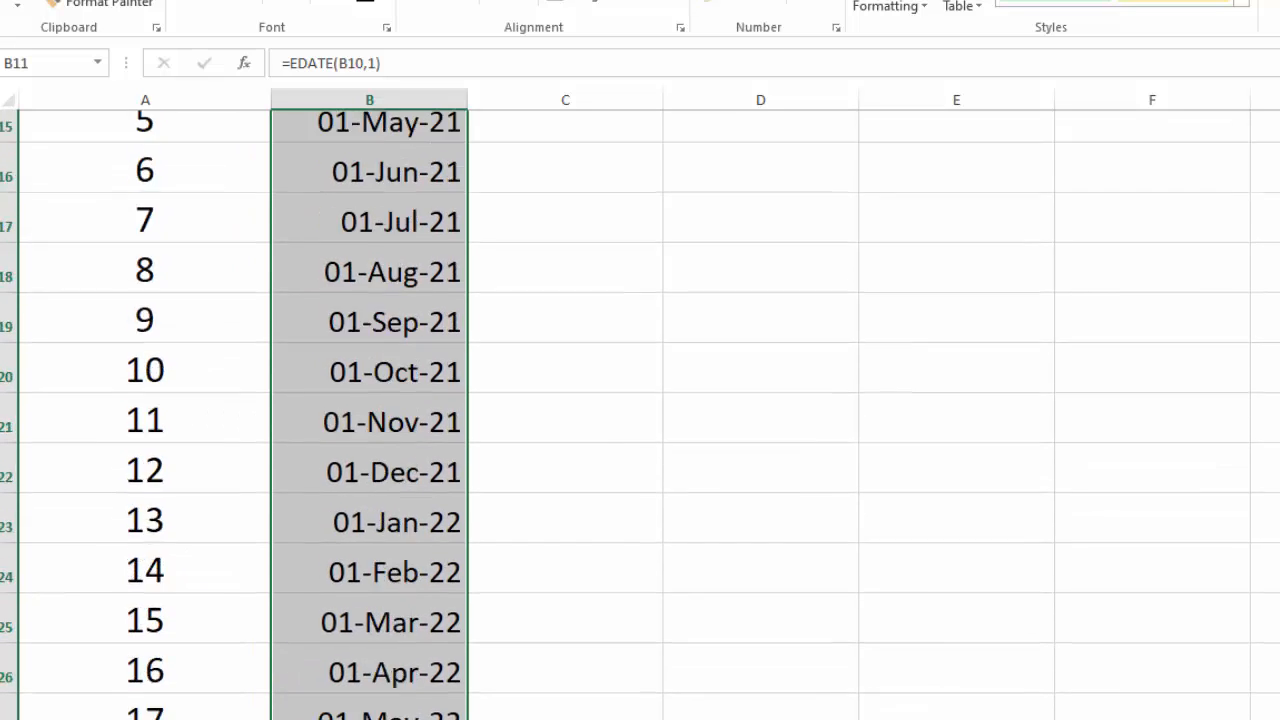
{"action": "scroll", "coordinate": [640, 414], "scroll_direction": "up", "scroll_amount": 3}
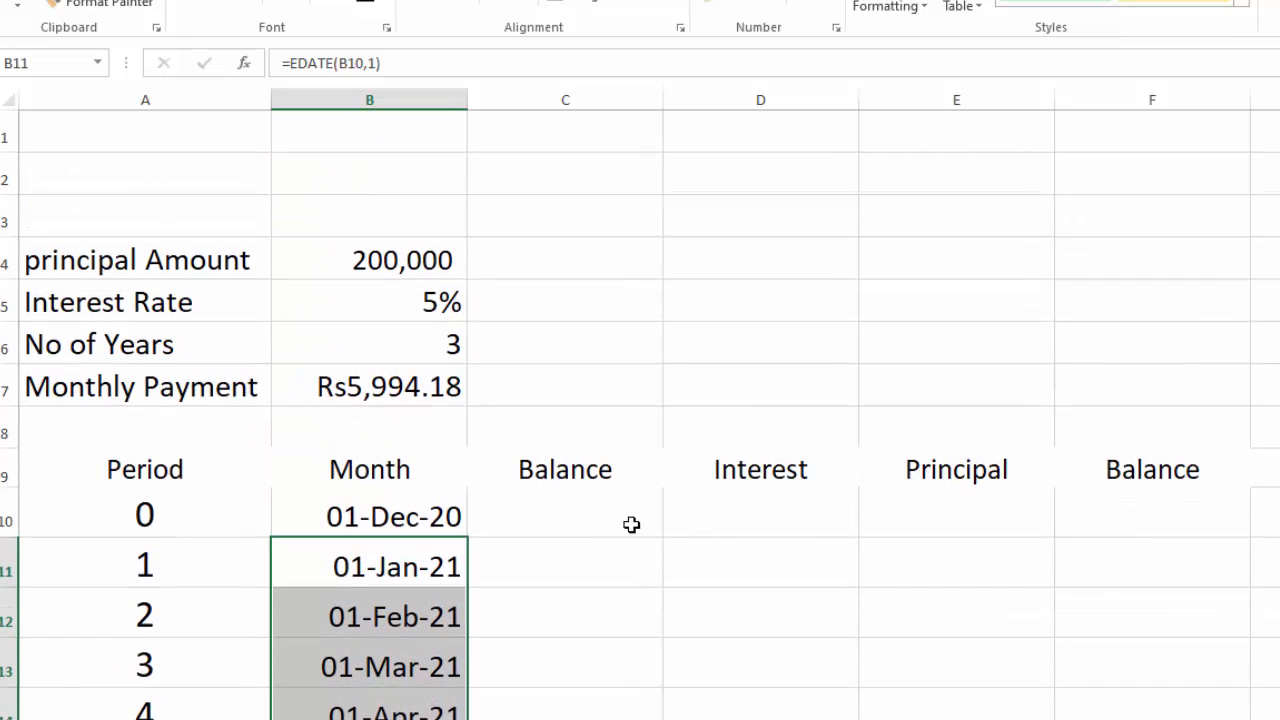
Link the closing balance of period 0 in F10 to the principal amount with =B4.
{"action": "left_click", "coordinate": [607, 520]}
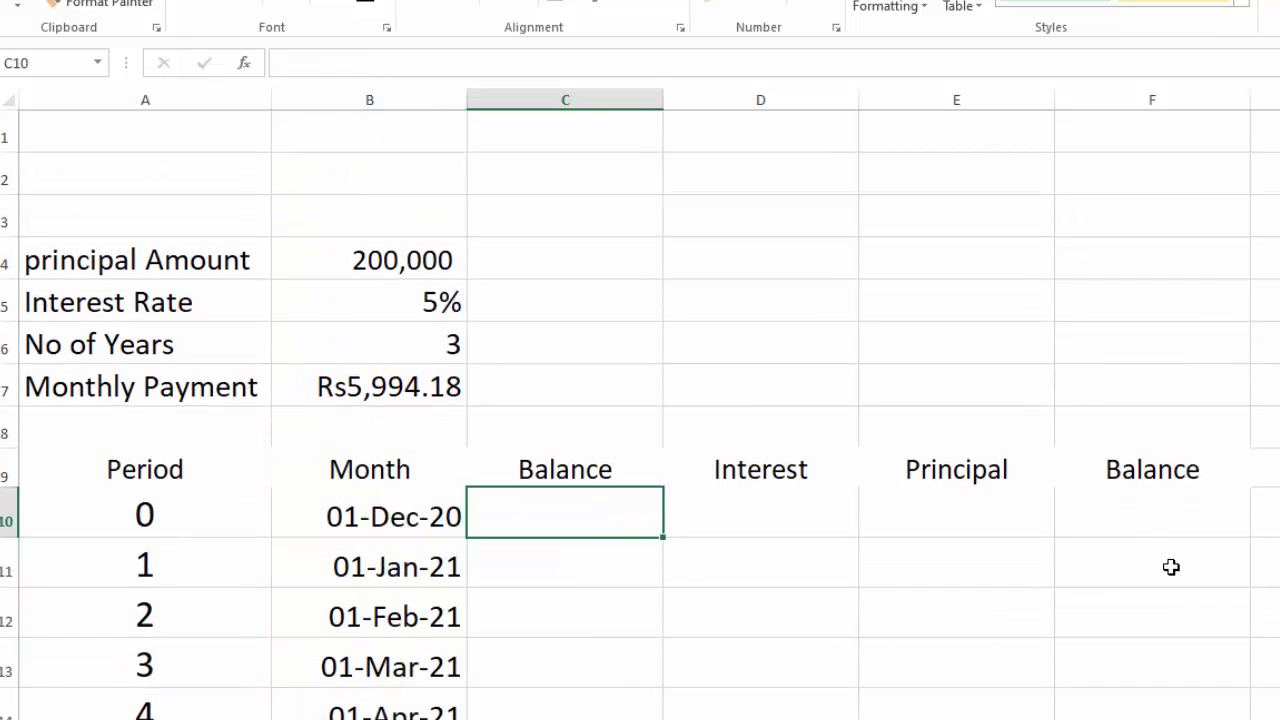
{"action": "left_click", "coordinate": [1145, 526]}
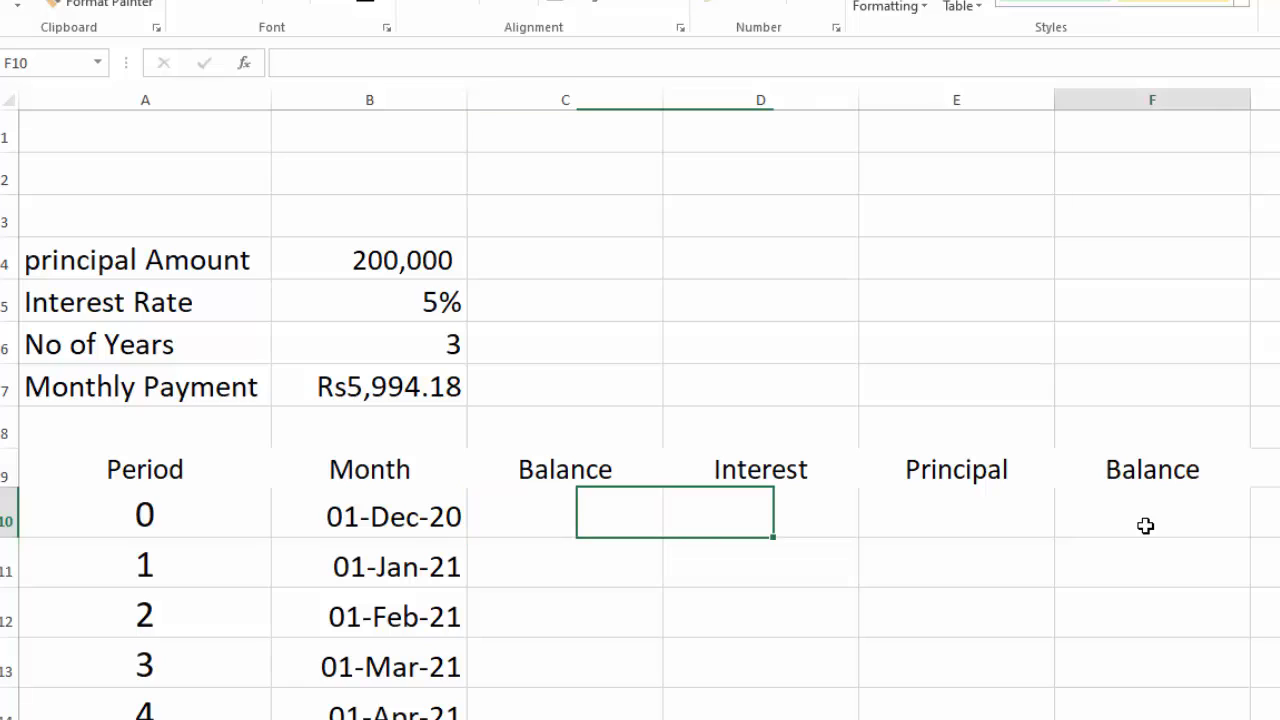
{"action": "type", "text": "="}
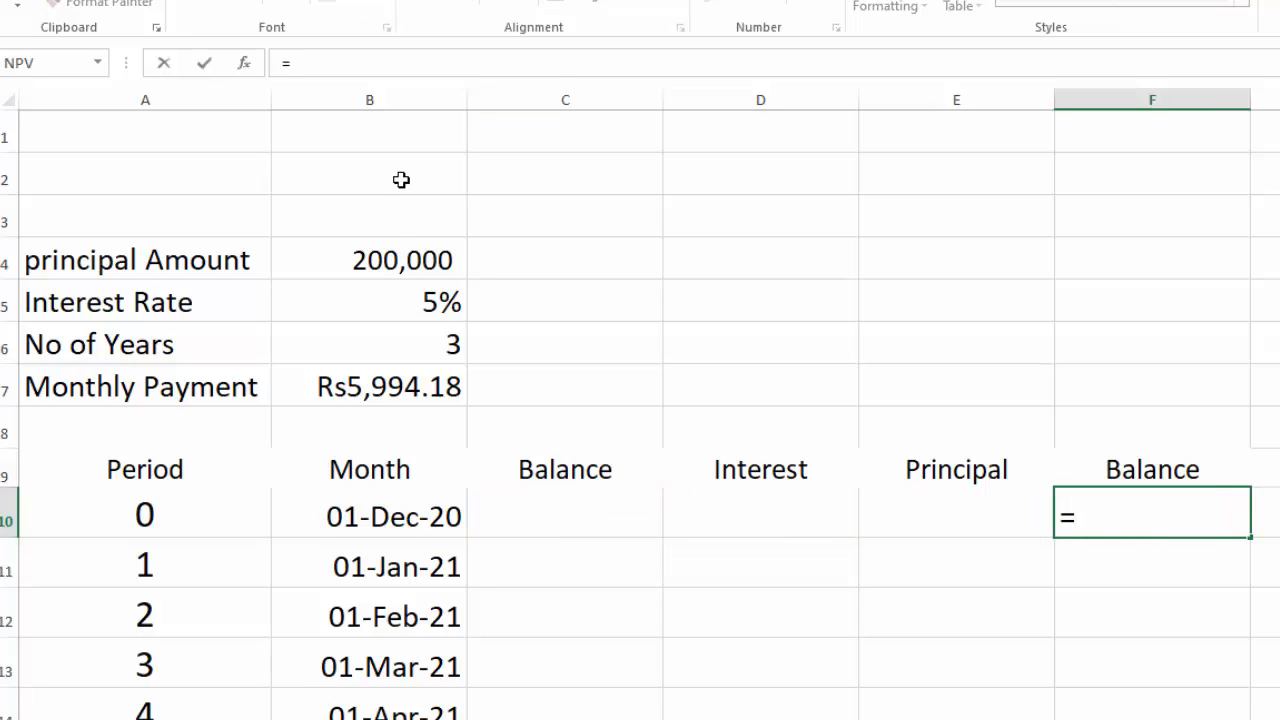
{"action": "left_click", "coordinate": [393, 262]}
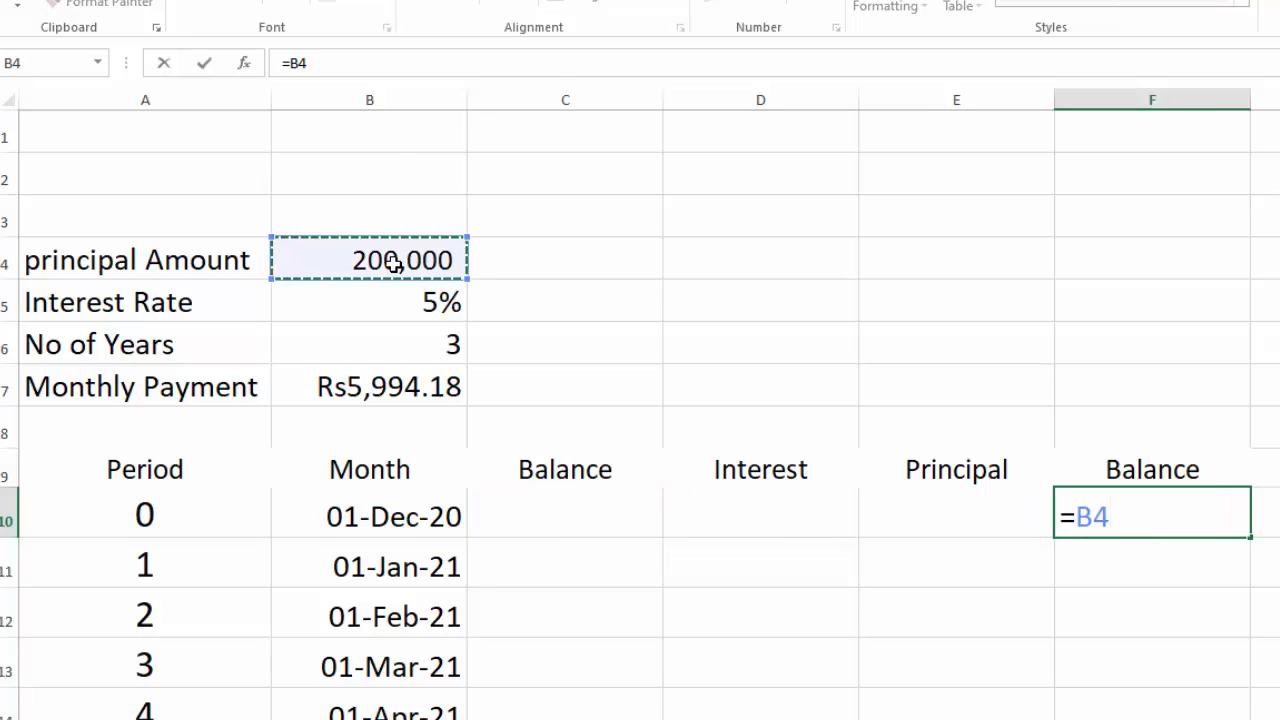
{"action": "key", "text": "Return"}
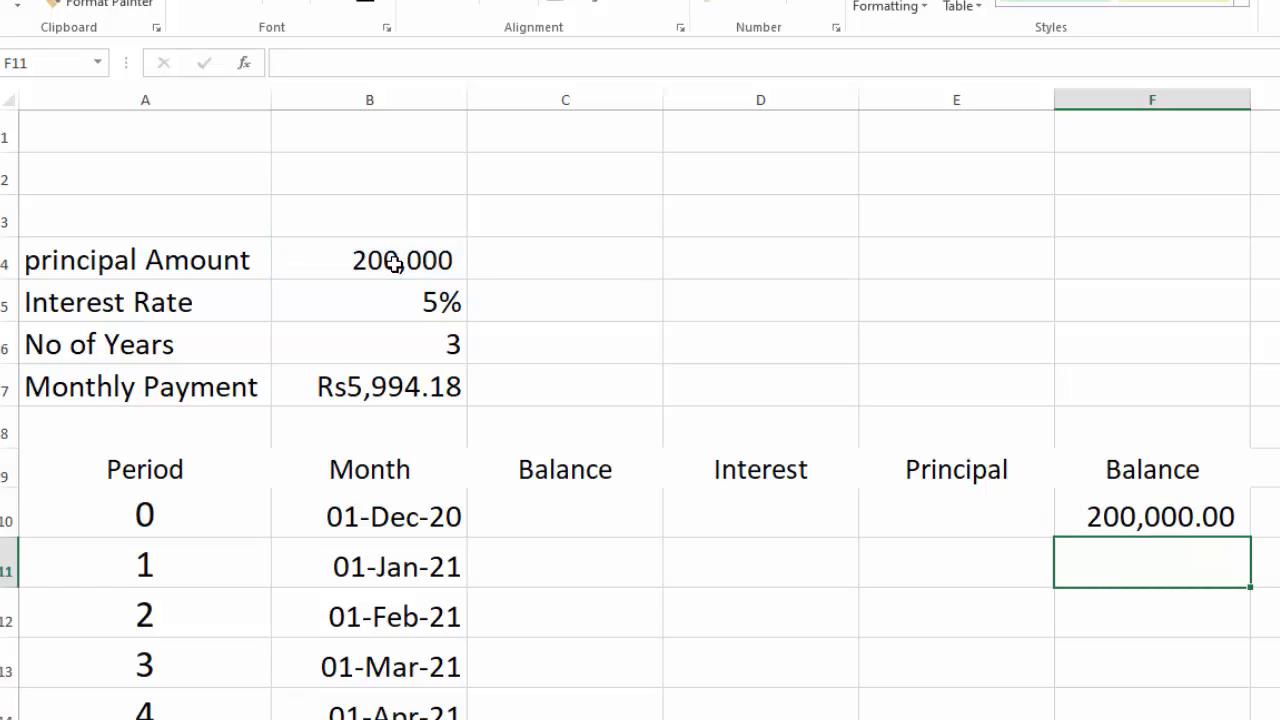
Set the opening balance of period 1 in C11 to the previous closing balance with =F10.
{"action": "left_click", "coordinate": [594, 578]}
{"action": "type", "text": "="}
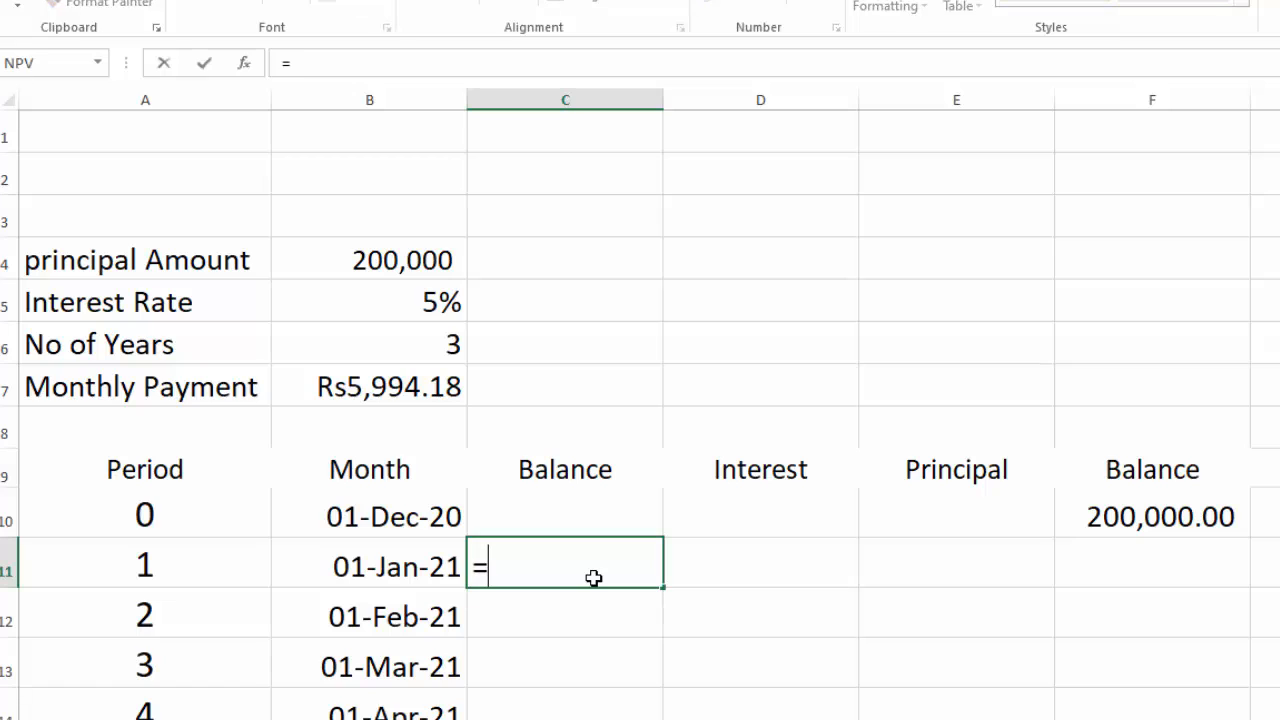
{"action": "left_click", "coordinate": [1090, 515]}
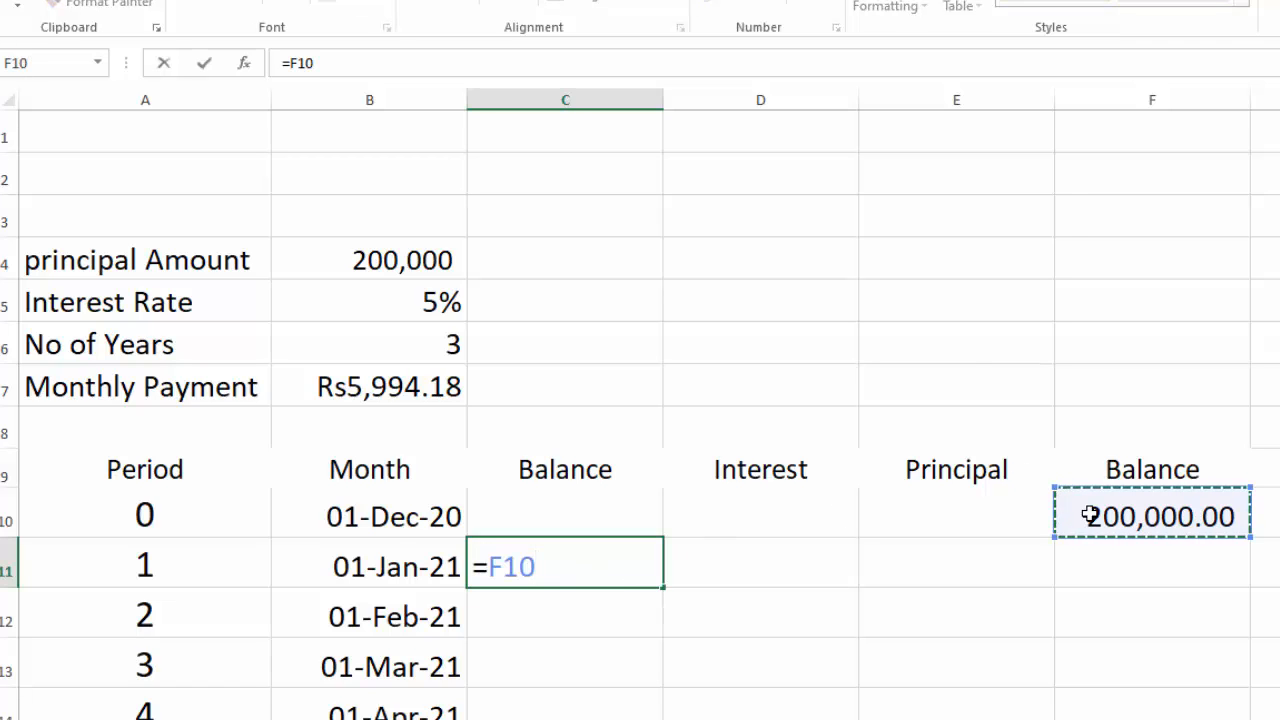
{"action": "key", "text": "Return"}
Calculate the period 1 interest in D11 with =C11*($B$5/12), keeping the interest rate reference absolute.
{"action": "scroll", "coordinate": [1160, 590], "scroll_direction": "down", "scroll_amount": 1}
{"action": "left_click", "coordinate": [833, 433]}
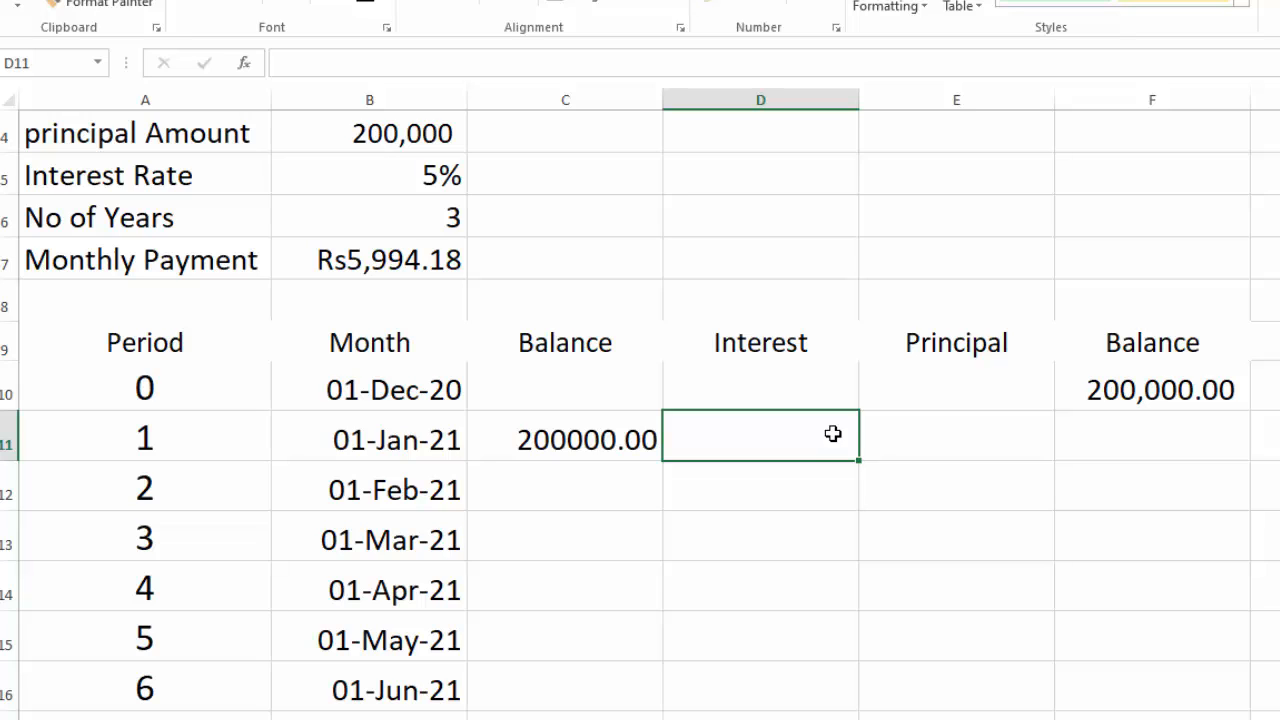
{"action": "type", "text": "="}
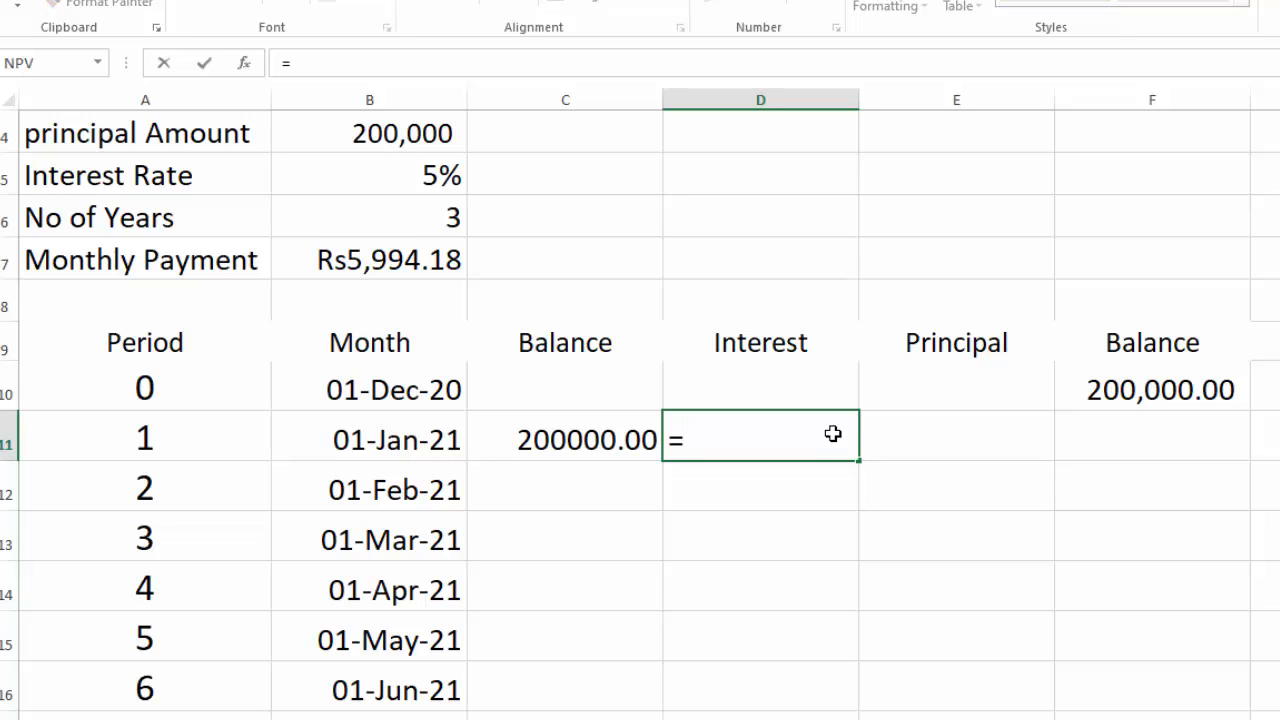
{"action": "left_click", "coordinate": [587, 432]}
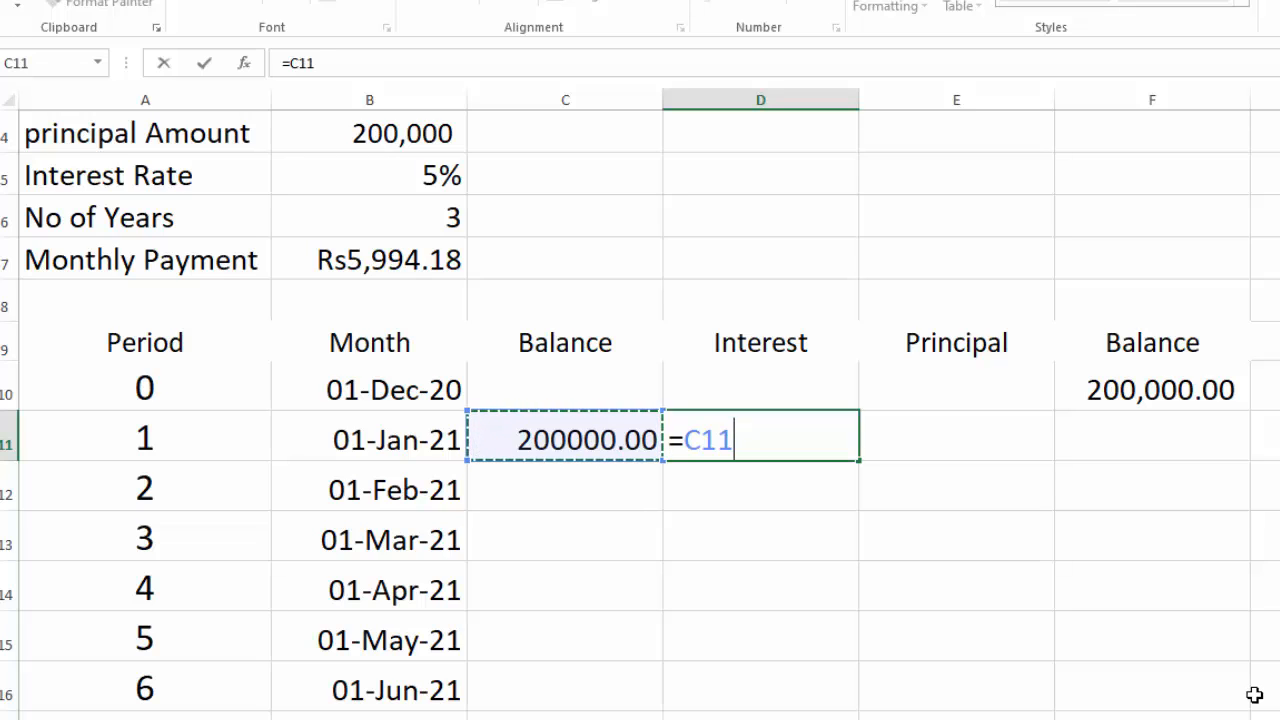
{"action": "type", "text": "*"}
{"action": "key", "text": "BackSpace"}
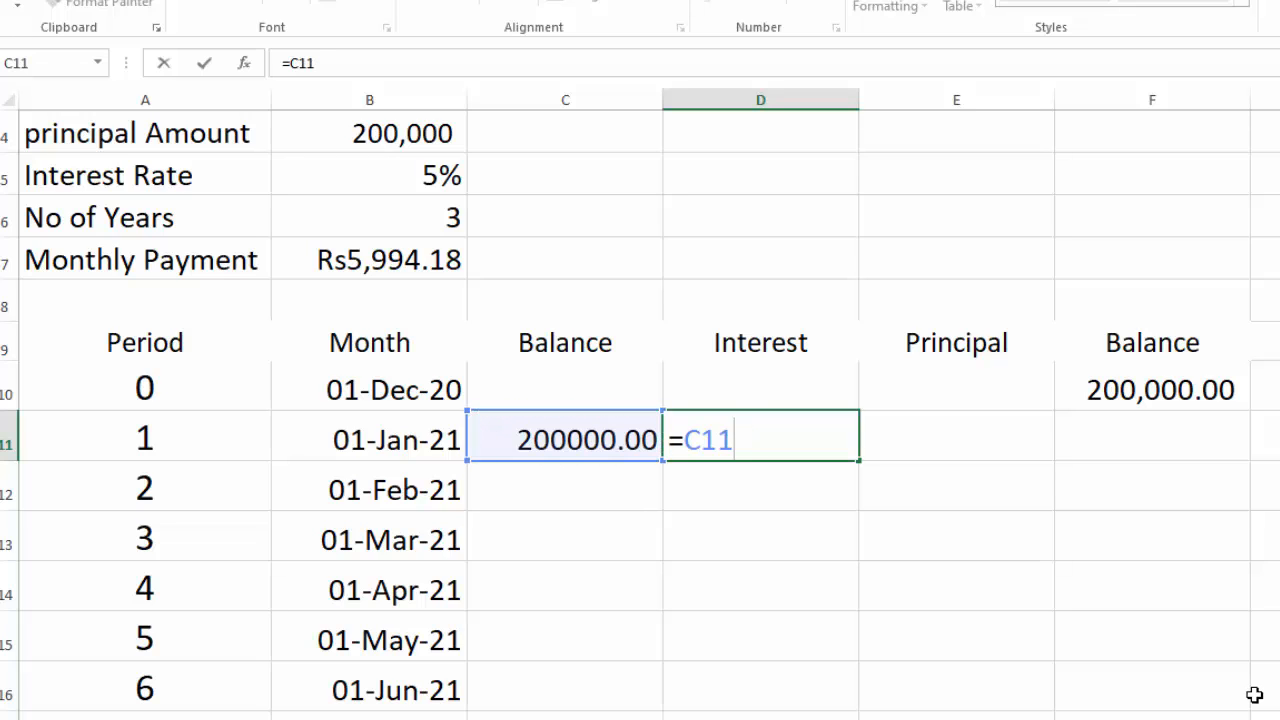
{"action": "type", "text": "*("}
{"action": "left_click", "coordinate": [404, 172]}
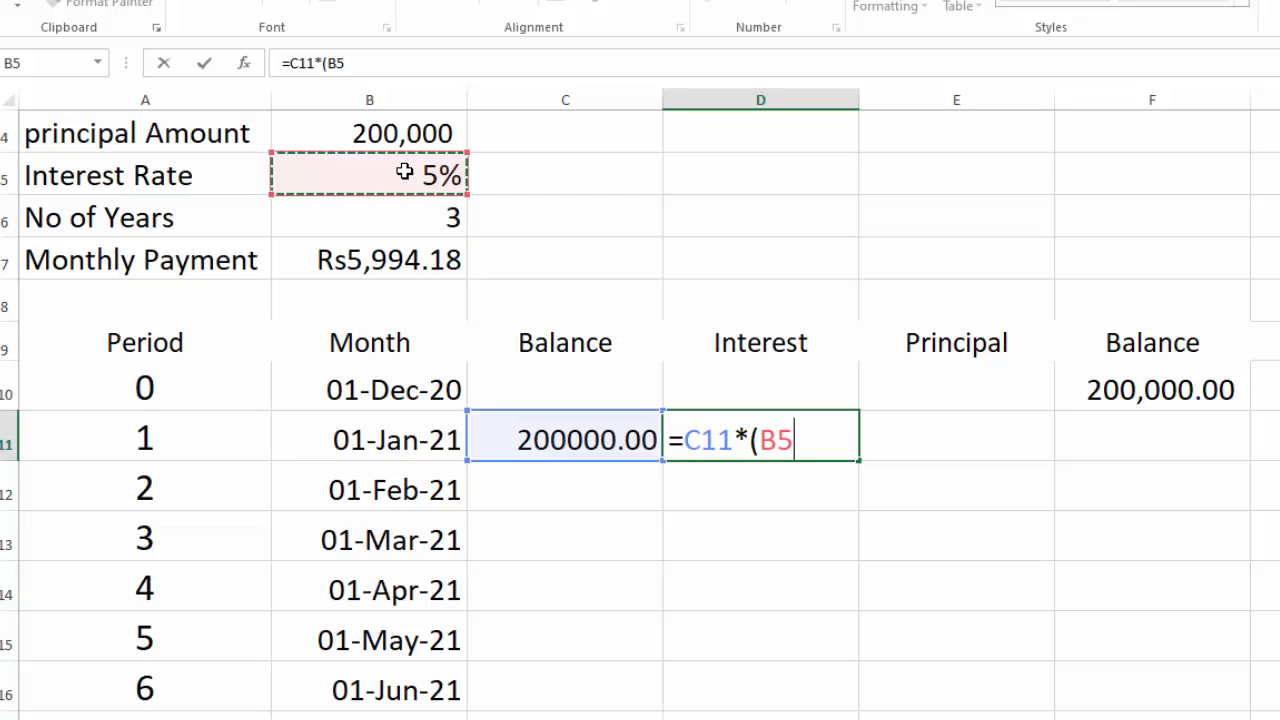
{"action": "key", "text": "F4"}
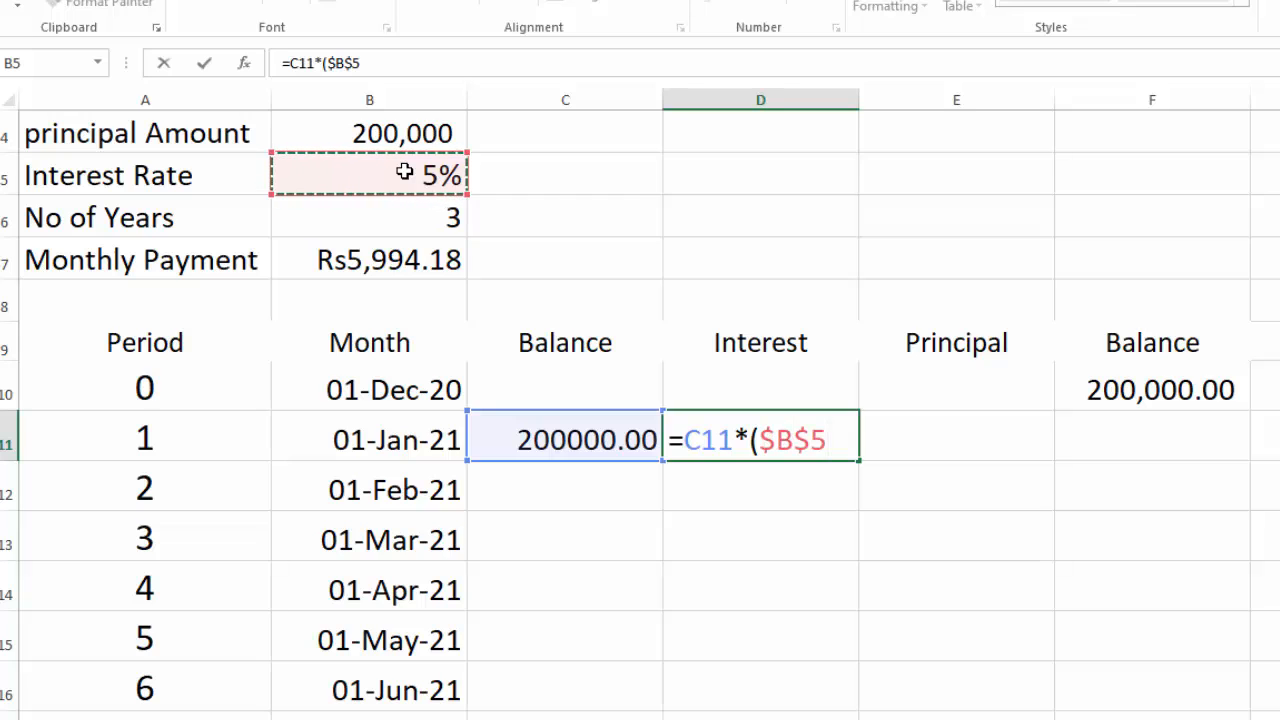
{"action": "type", "text": ","}
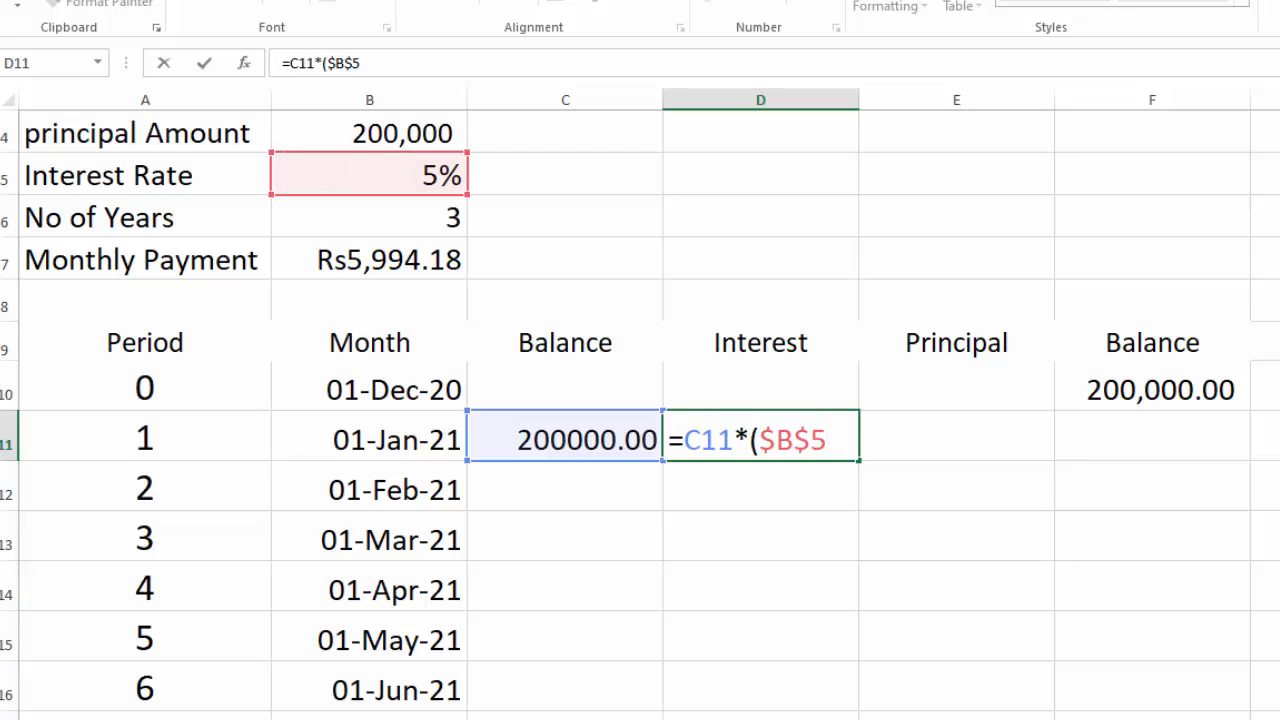
{"action": "type", "text": "/12)"}
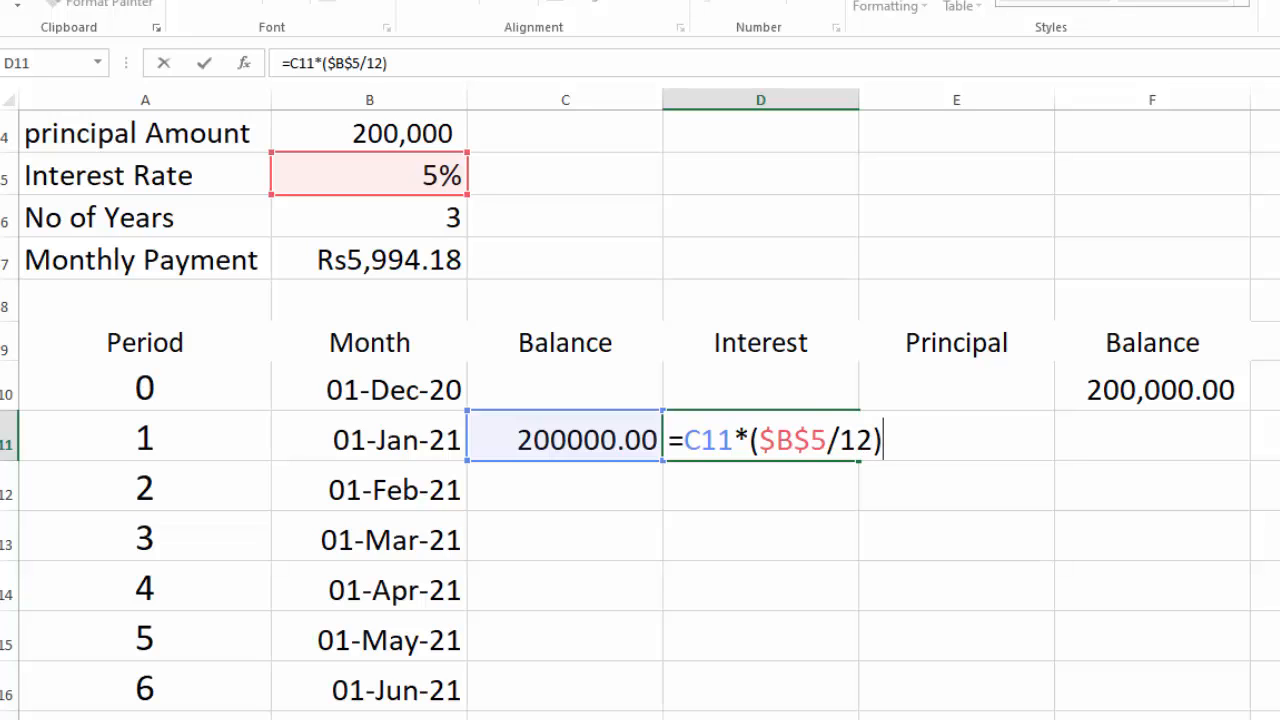
{"action": "key", "text": "Return"}
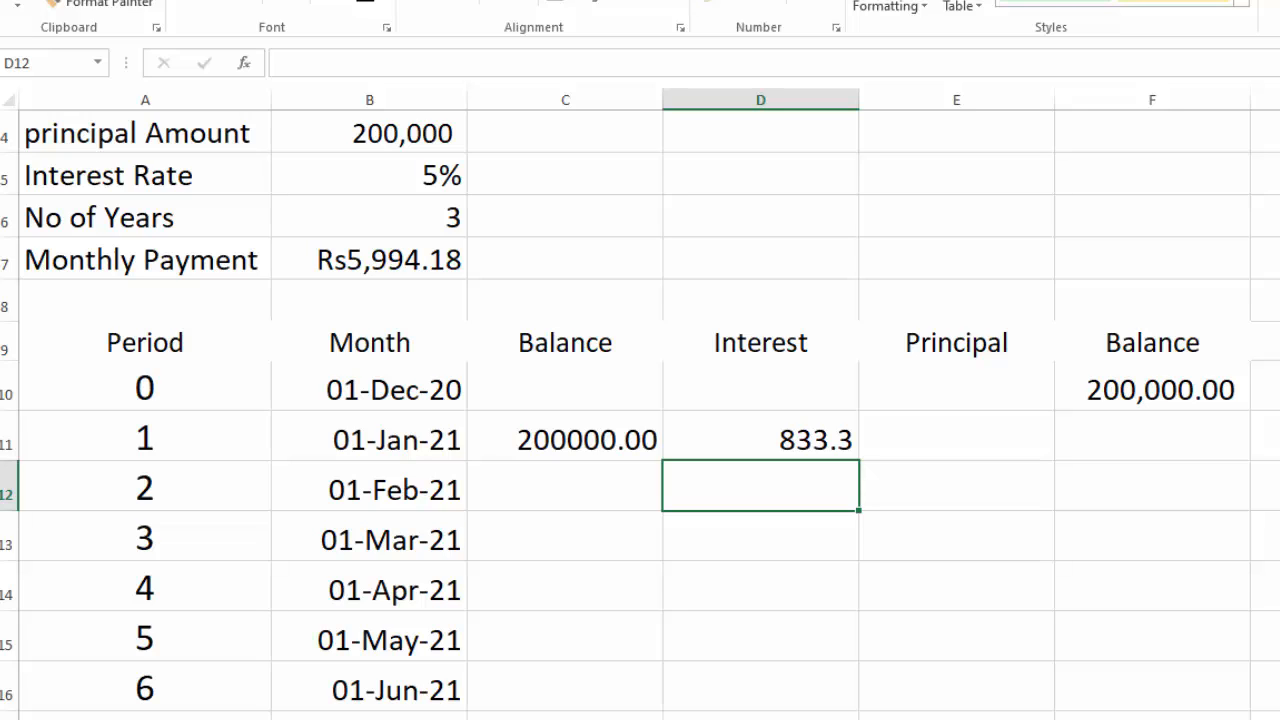
{"action": "left_click", "coordinate": [752, 435]}
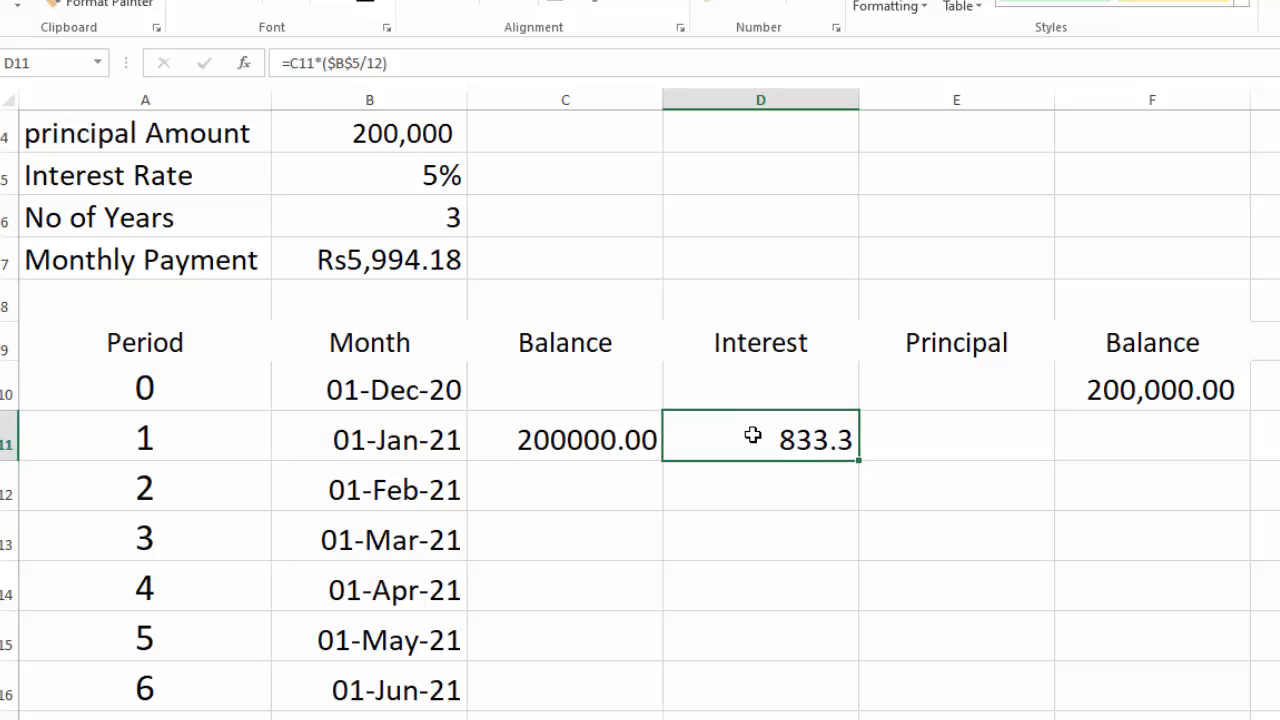
Calculate the period 1 principal portion in E11 with =$B$7-D11, keeping the monthly payment reference absolute.
{"action": "left_click", "coordinate": [980, 439]}
{"action": "type", "text": "="}
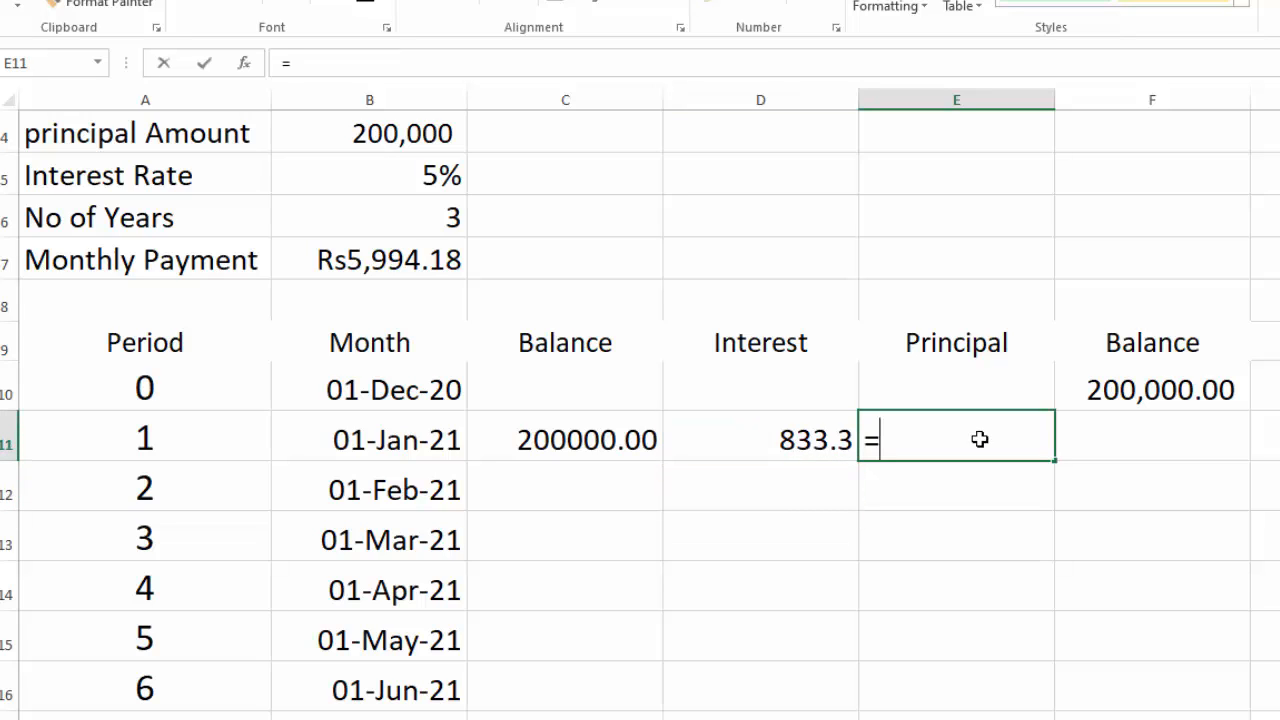
{"action": "left_click", "coordinate": [378, 258]}
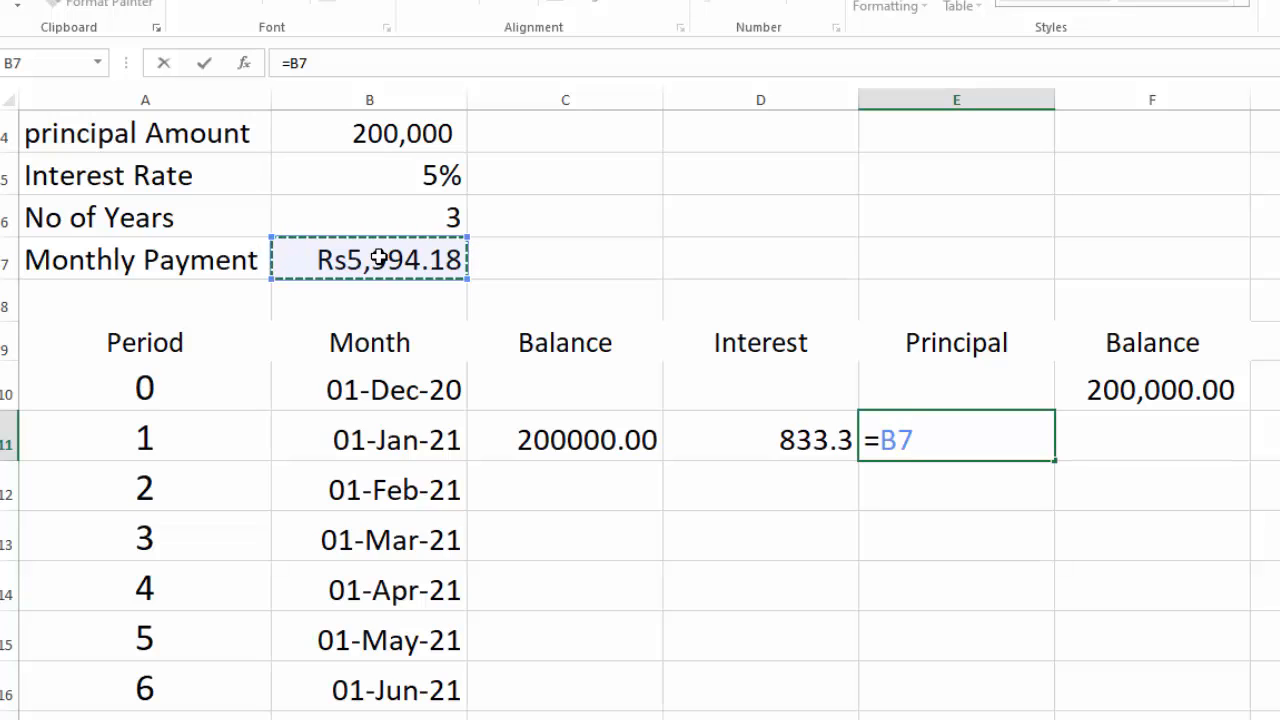
{"action": "key", "text": "F4"}
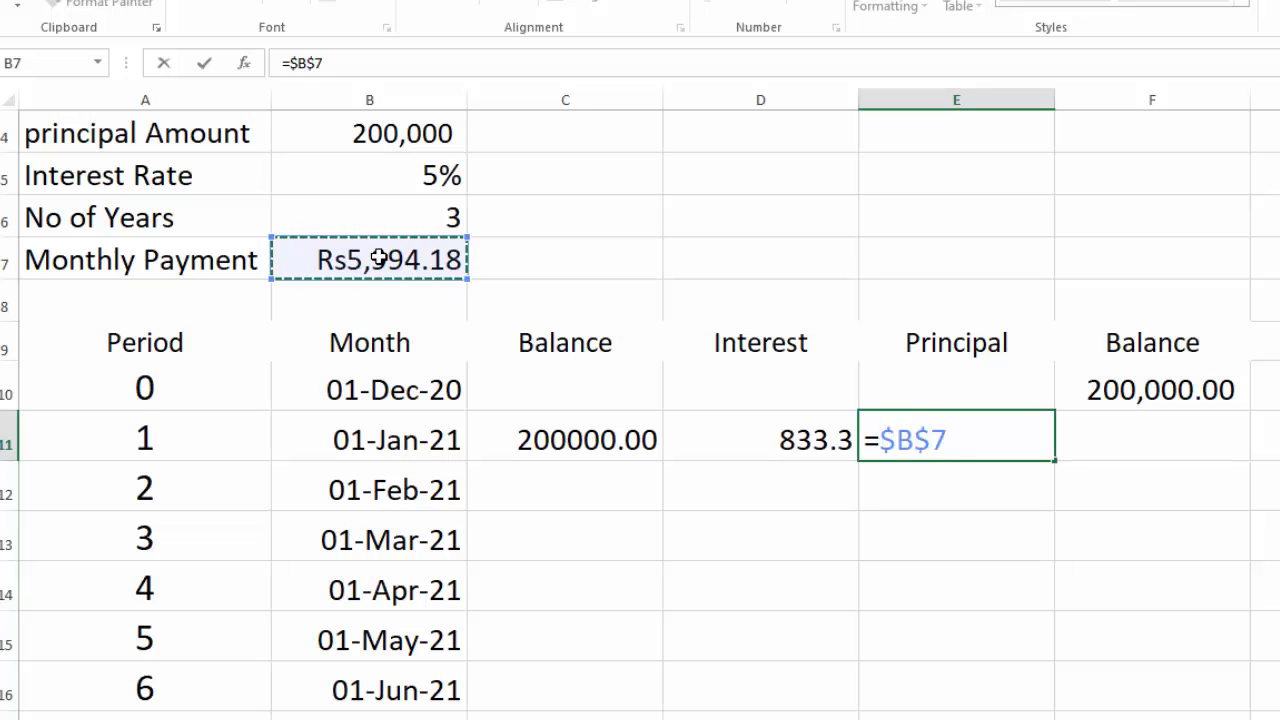
{"action": "type", "text": "-"}
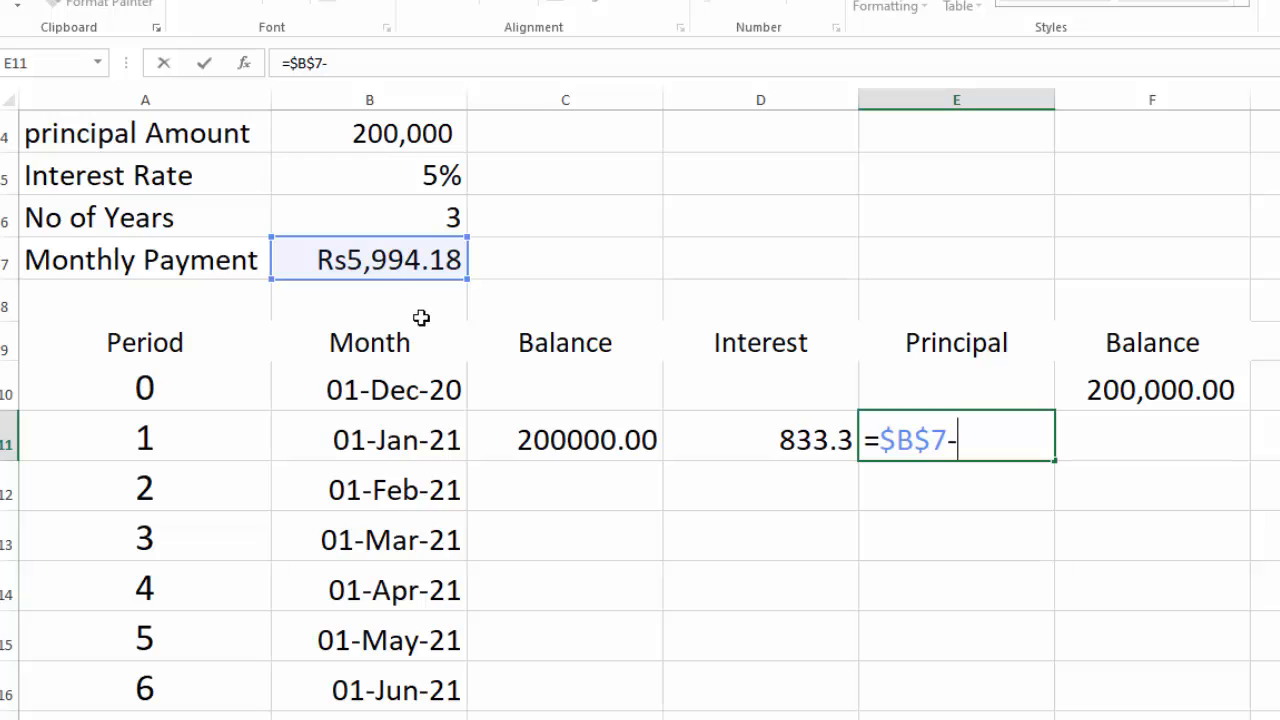
{"action": "left_click", "coordinate": [792, 430]}
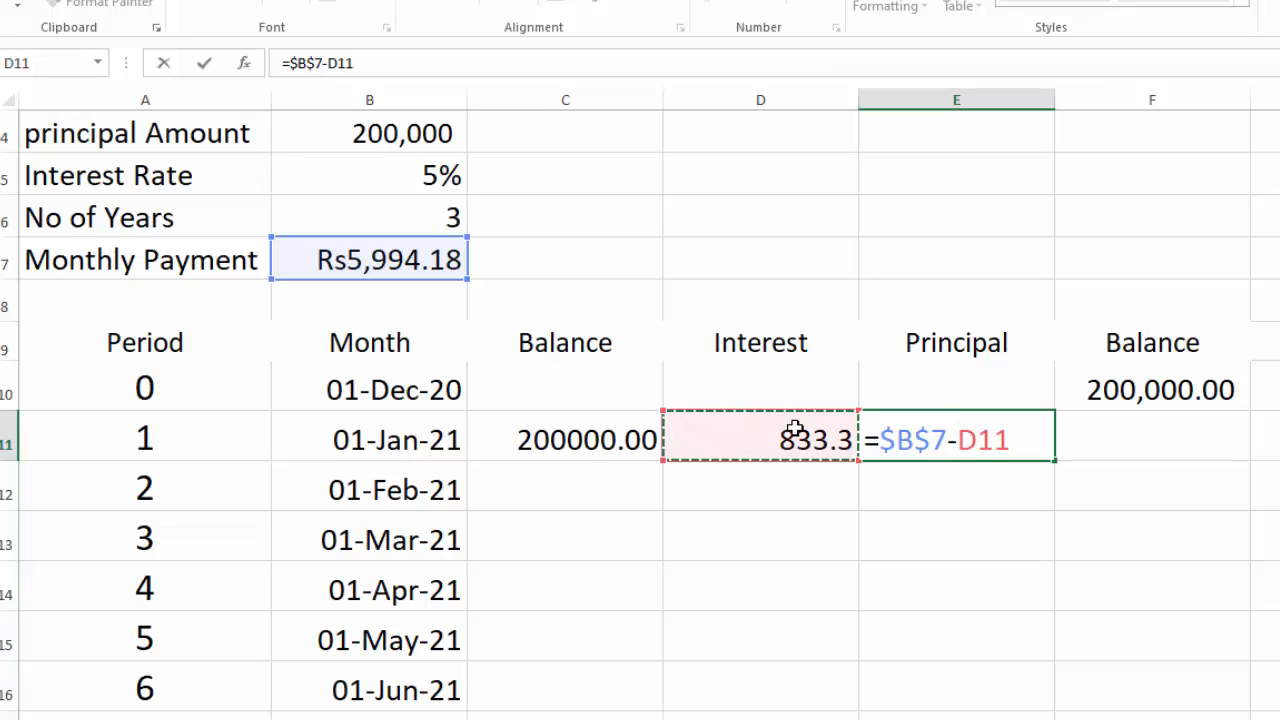
{"action": "key", "text": "Return"}
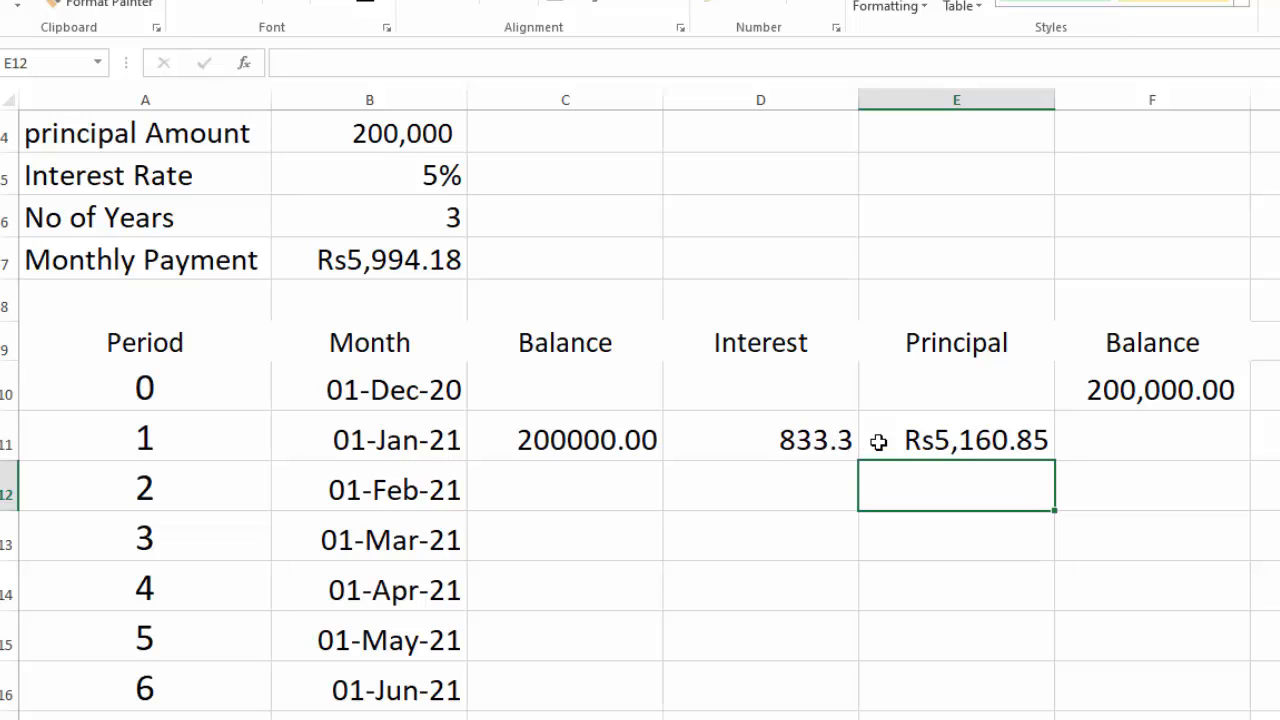
Calculate the period 1 closing balance in F11 by subtracting principal from the opening balance with =C11-E11.
{"action": "left_click", "coordinate": [1108, 440]}
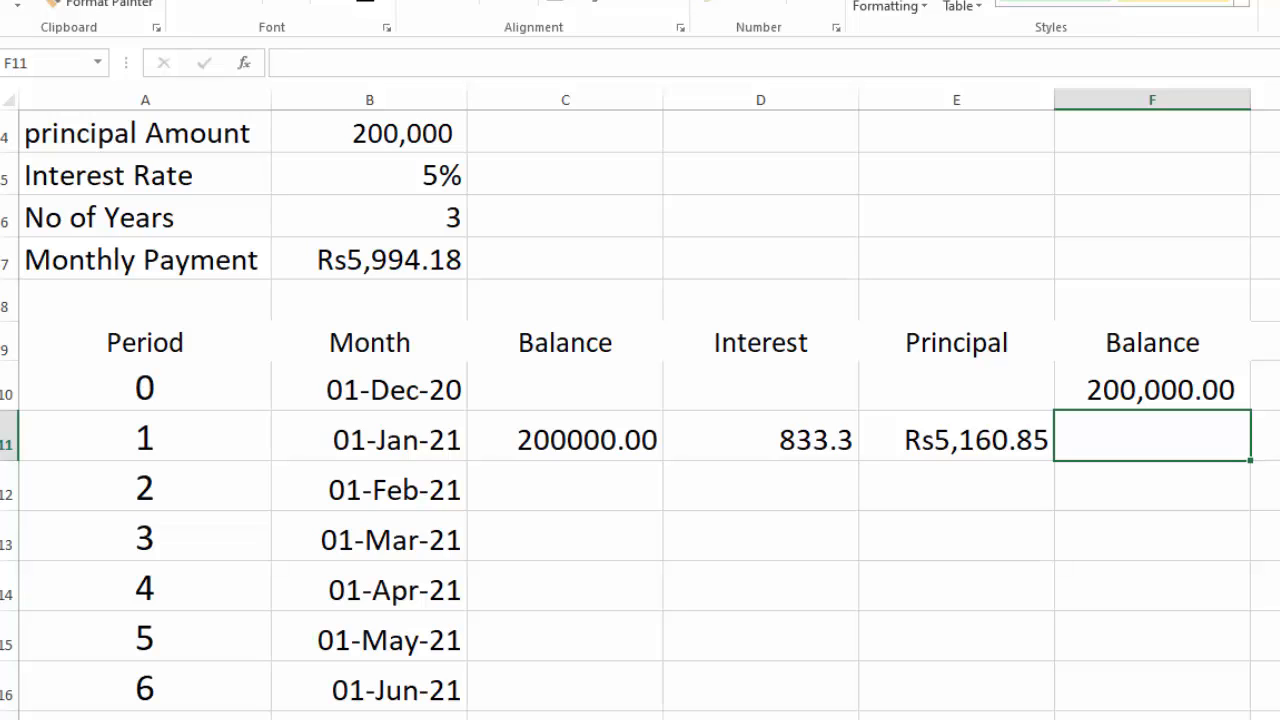
{"action": "type", "text": "="}
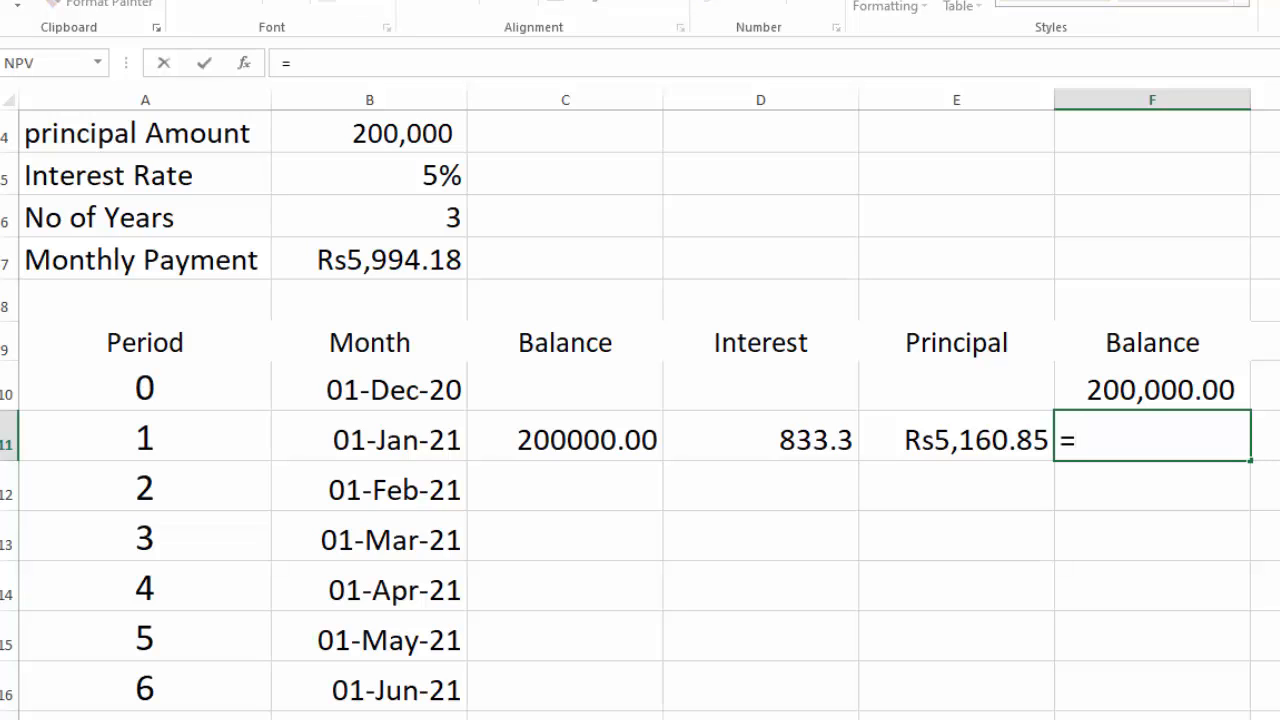
{"action": "left_click", "coordinate": [597, 428]}
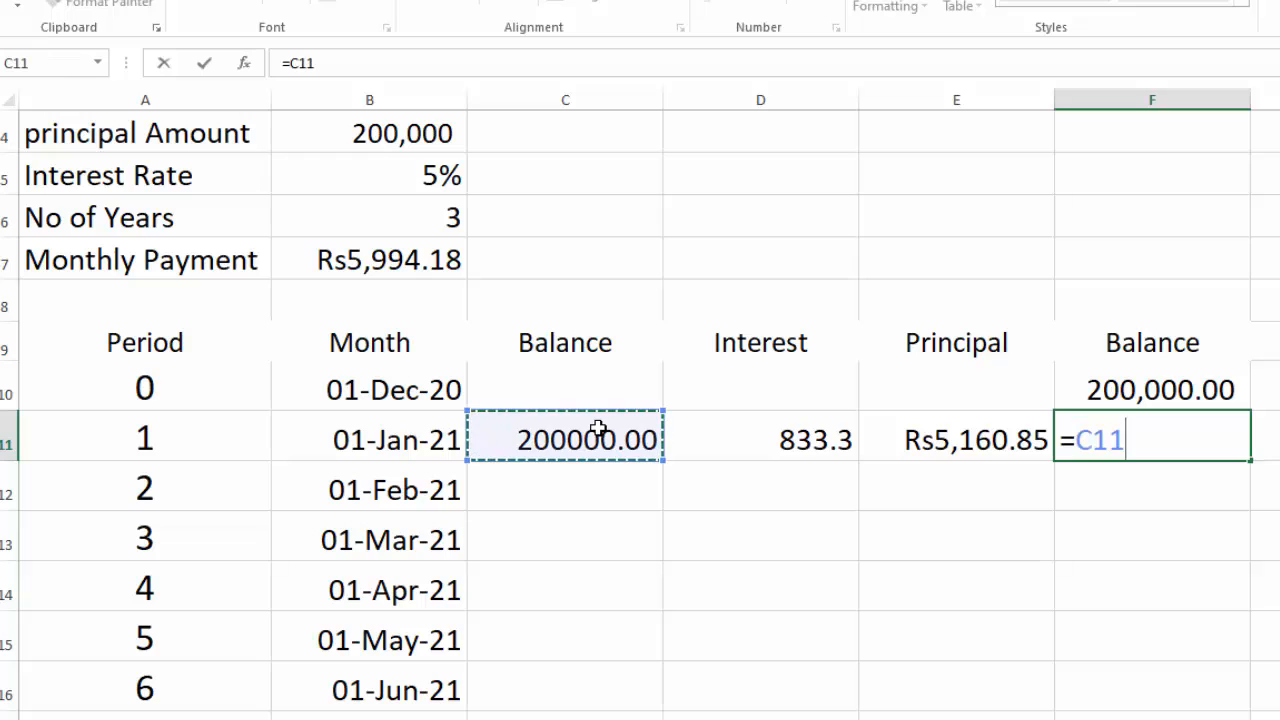
{"action": "type", "text": "-"}
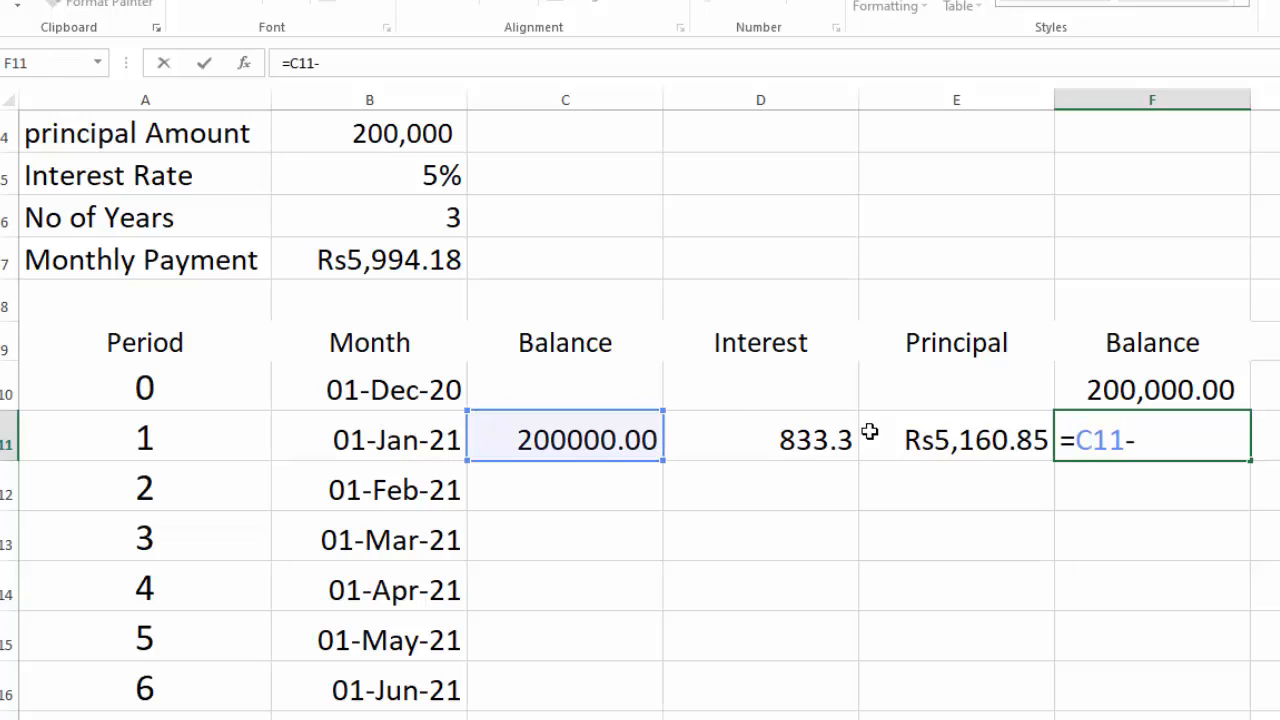
{"action": "left_click", "coordinate": [965, 440]}
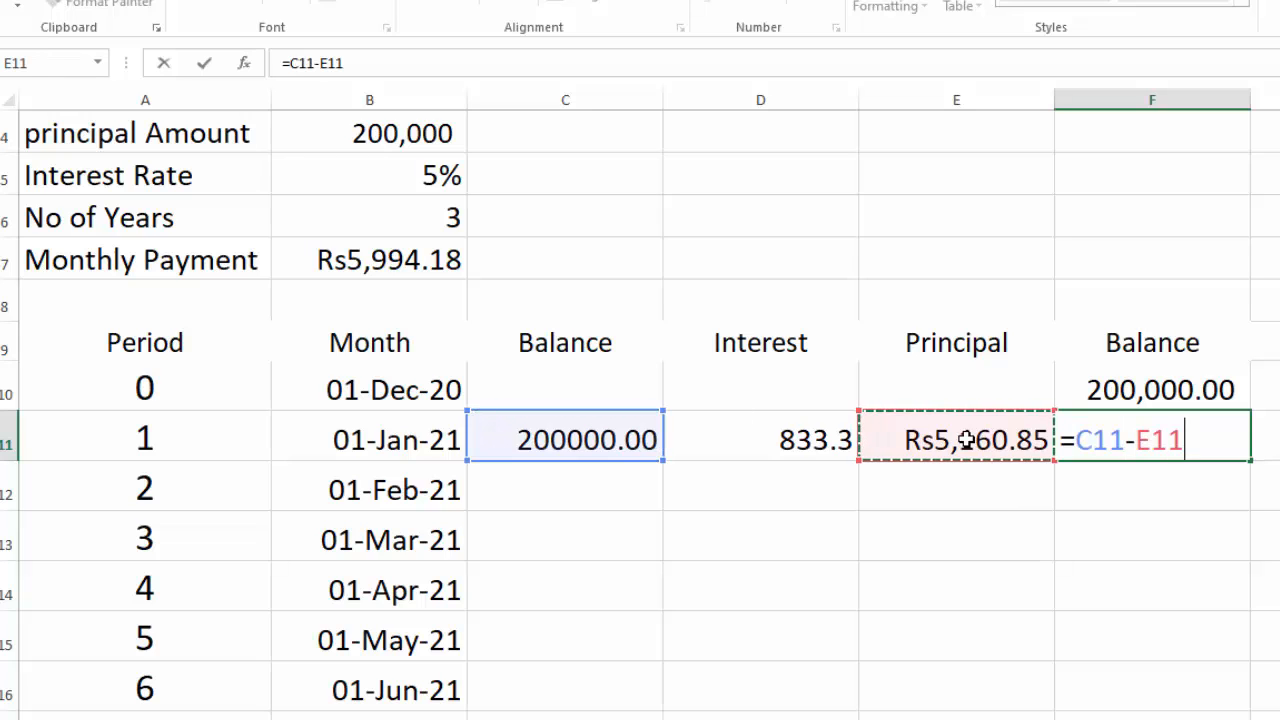
{"action": "key", "text": "Return"}
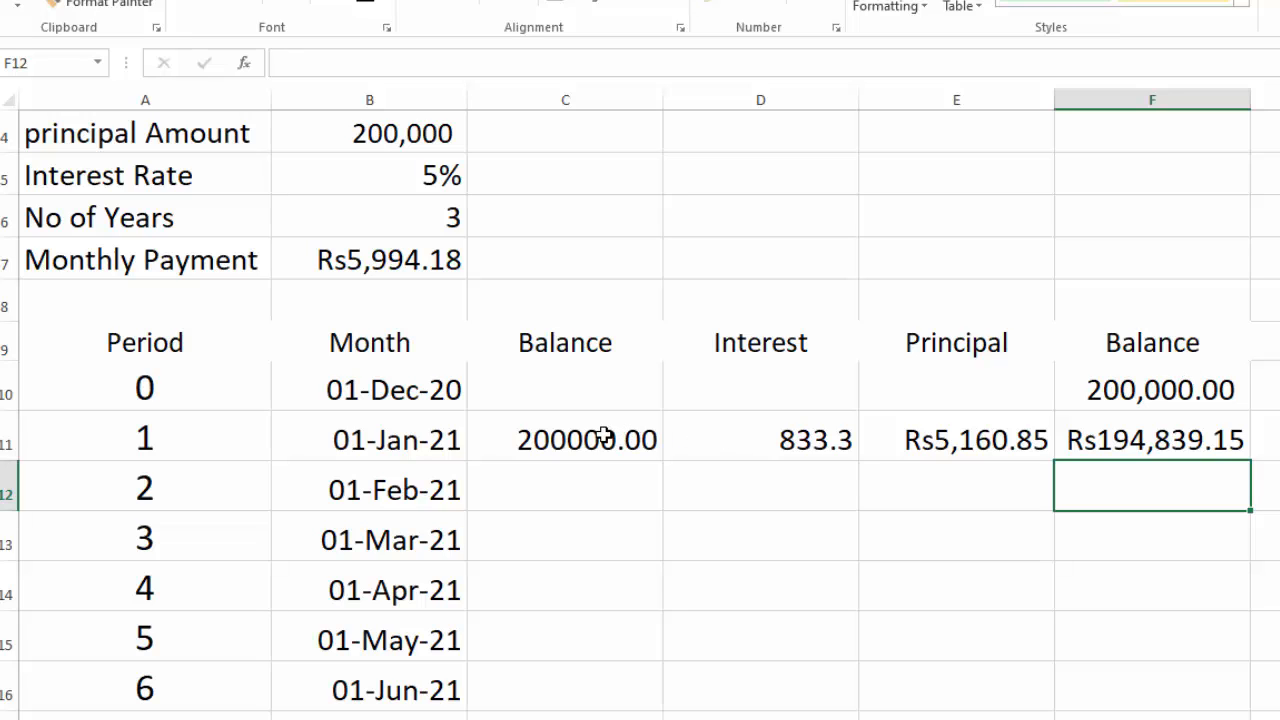
Fill the period 1 formulas in C11:F11 down to row 46, covering all periods through 36.
{"action": "left_click_drag", "start_coordinate": [604, 435], "coordinate": [1064, 686]}
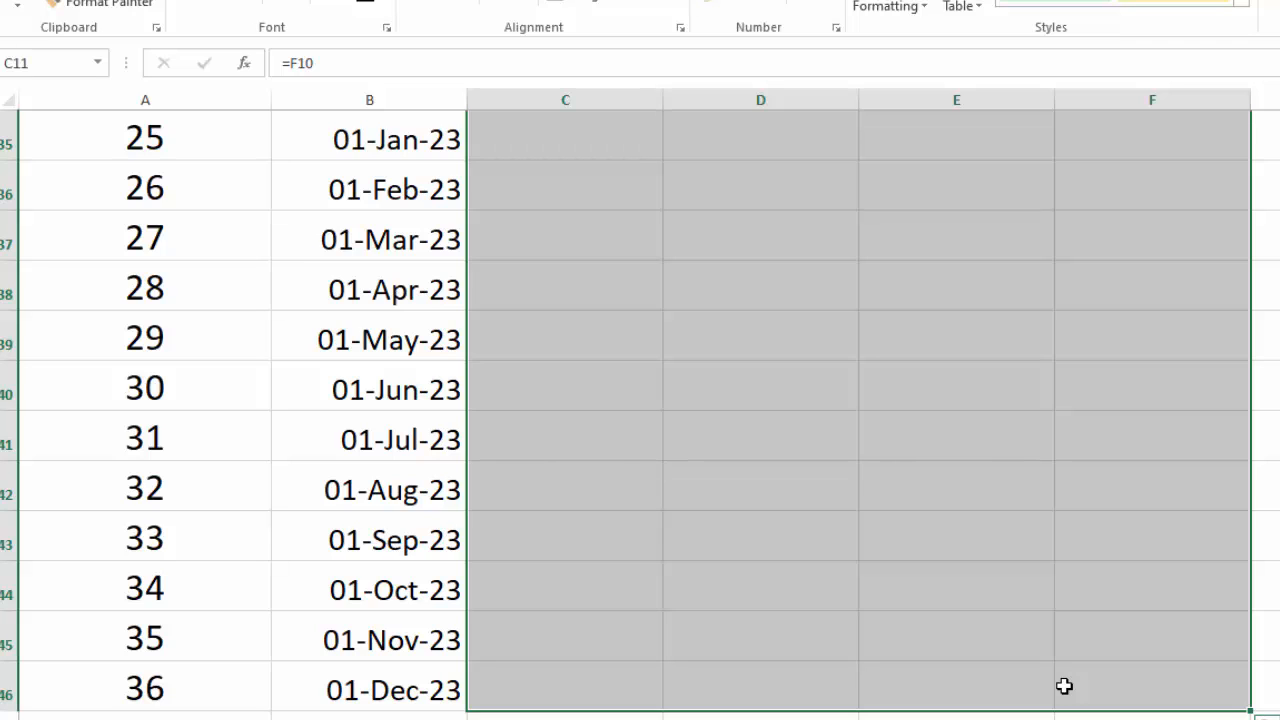
{"action": "key", "text": "ctrl+d"}
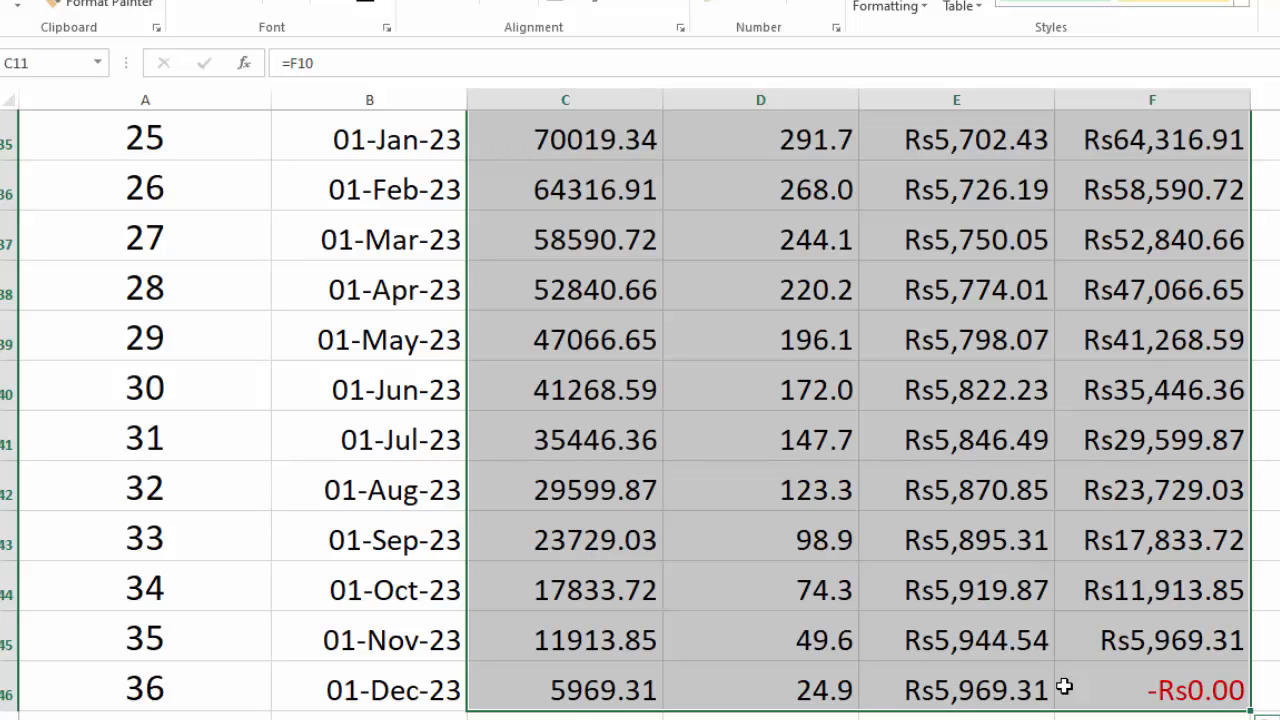
{"action": "scroll", "coordinate": [640, 415], "scroll_direction": "up", "scroll_amount": 9}
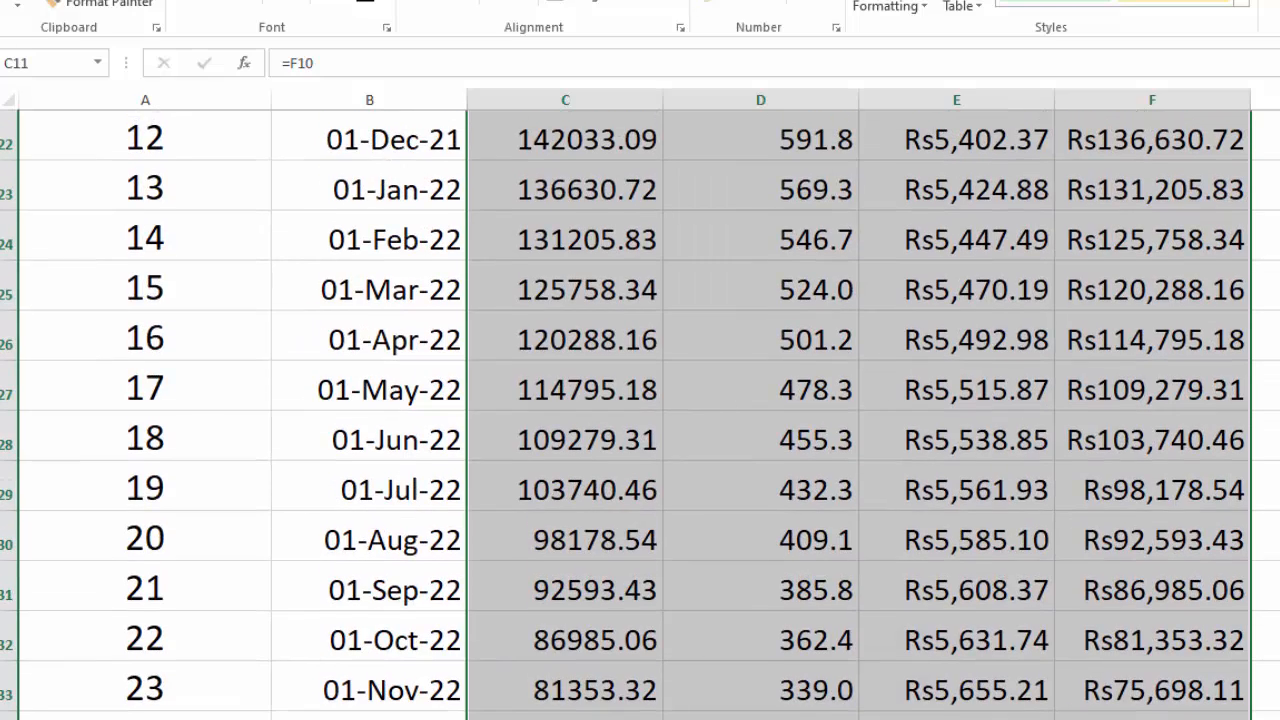
{"action": "left_click", "coordinate": [1276, 428]}
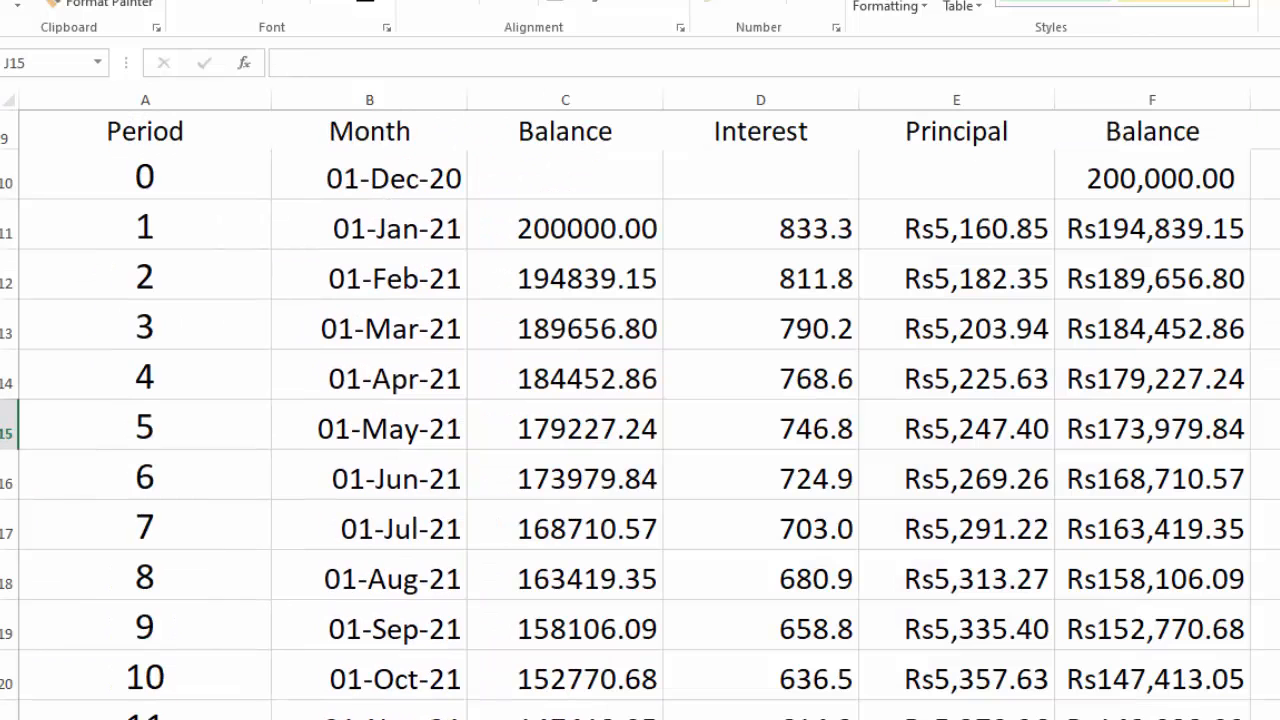
Apply all borders and a thick box border to the schedule table A9:F46, including its header row.
{"action": "scroll", "coordinate": [640, 415], "scroll_direction": "down", "scroll_amount": 6}
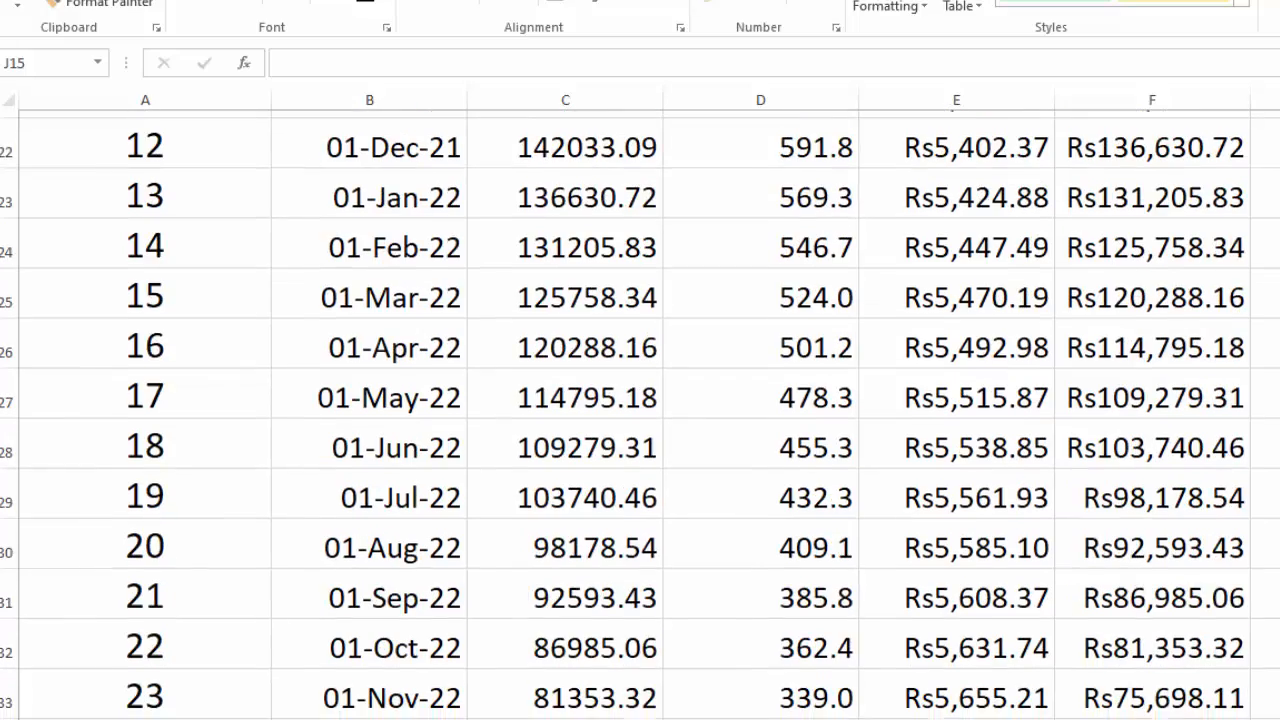
{"action": "scroll", "coordinate": [640, 415], "scroll_direction": "down", "scroll_amount": 3}
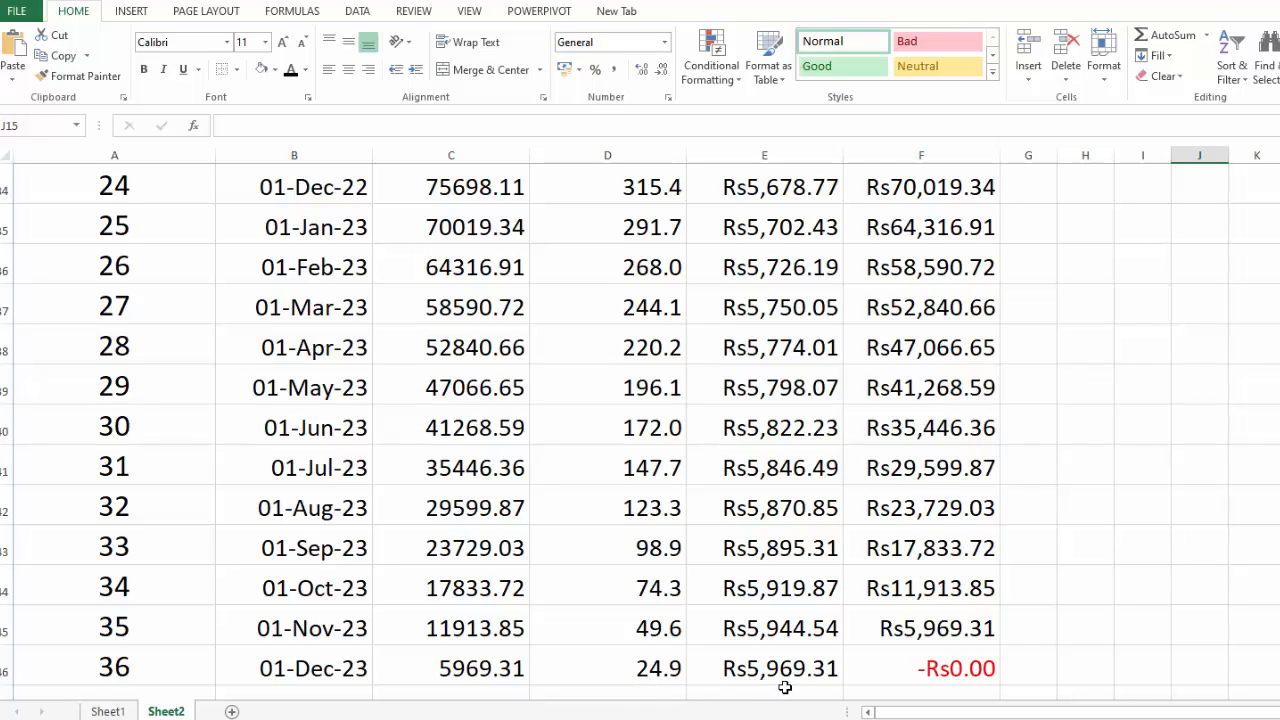
{"action": "scroll", "coordinate": [929, 297], "scroll_direction": "up", "scroll_amount": 8}
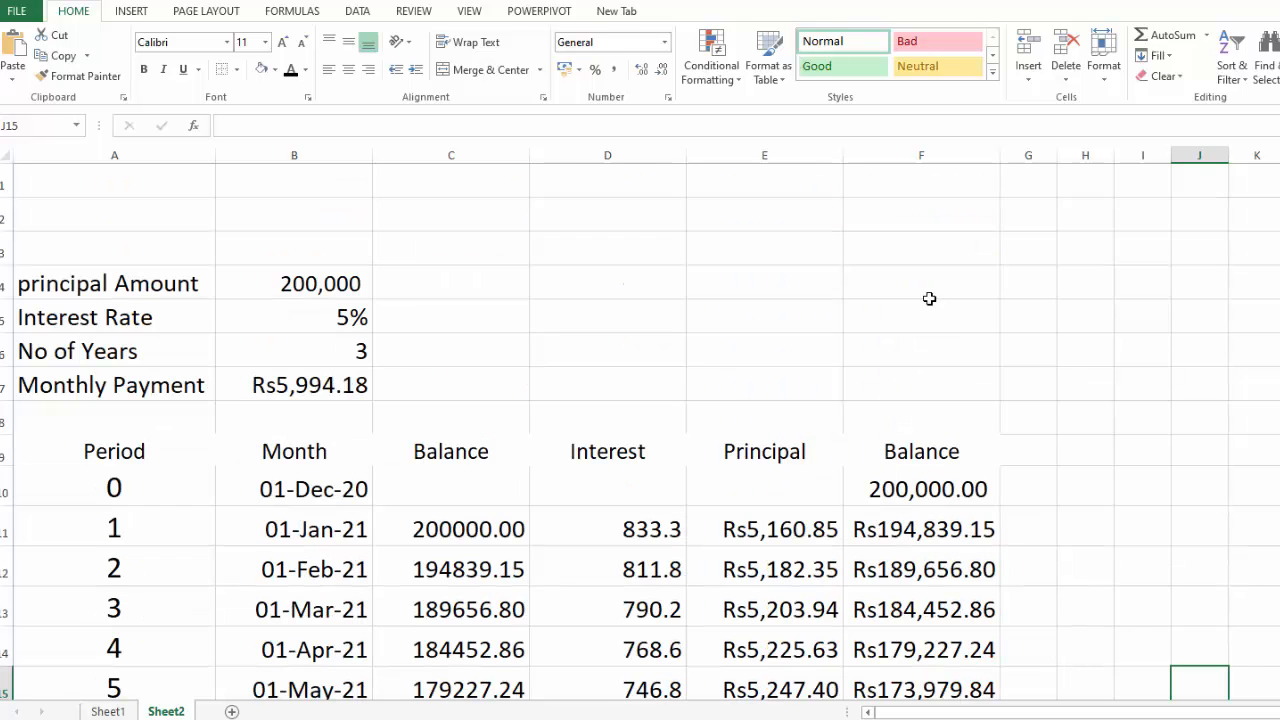
{"action": "left_click", "coordinate": [77, 445]}
{"action": "left_click_drag", "start_coordinate": [77, 445], "coordinate": [891, 626]}
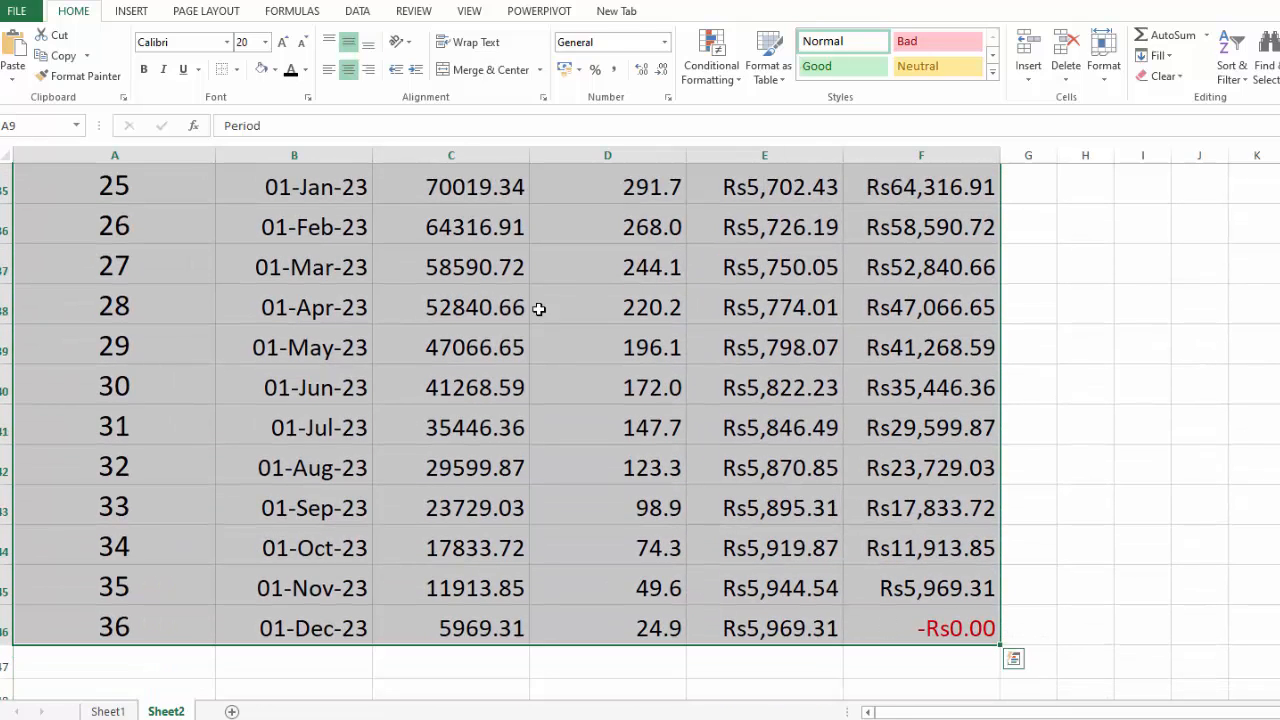
{"action": "left_click", "coordinate": [236, 69]}
{"action": "left_click", "coordinate": [262, 221]}
{"action": "scroll", "coordinate": [243, 223], "scroll_direction": "up", "scroll_amount": 8}
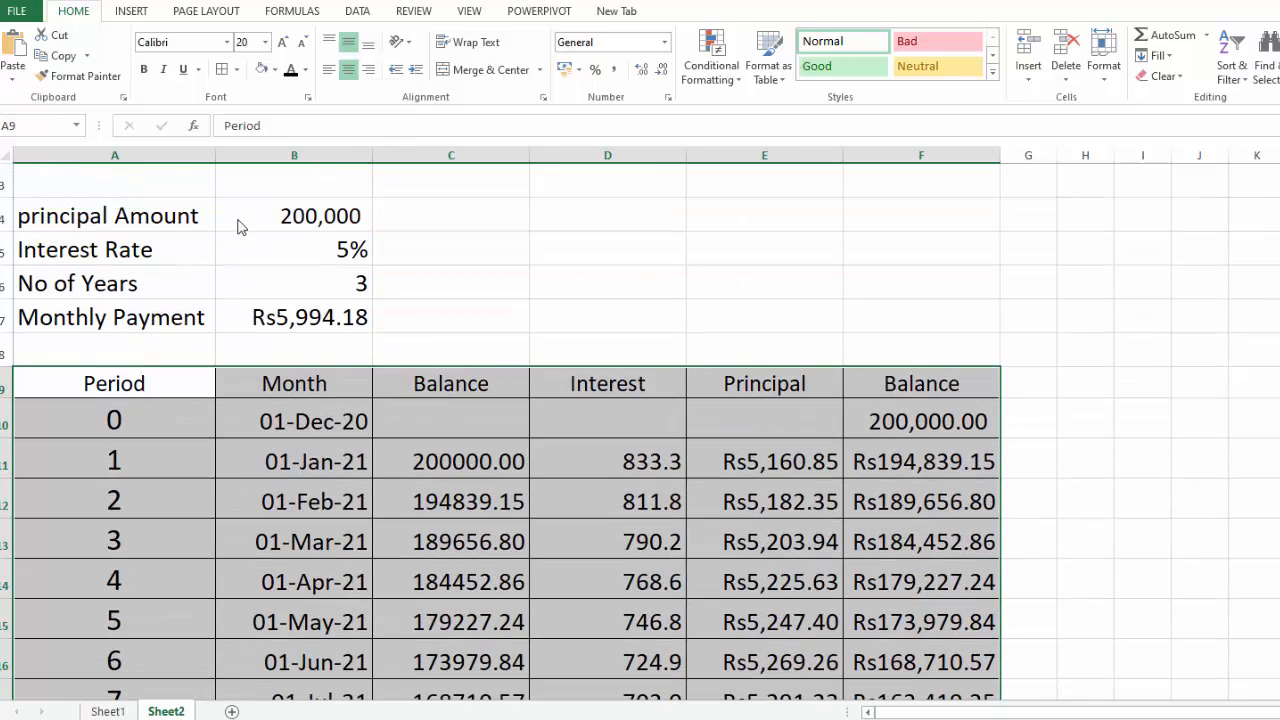
{"action": "left_click", "coordinate": [236, 69]}
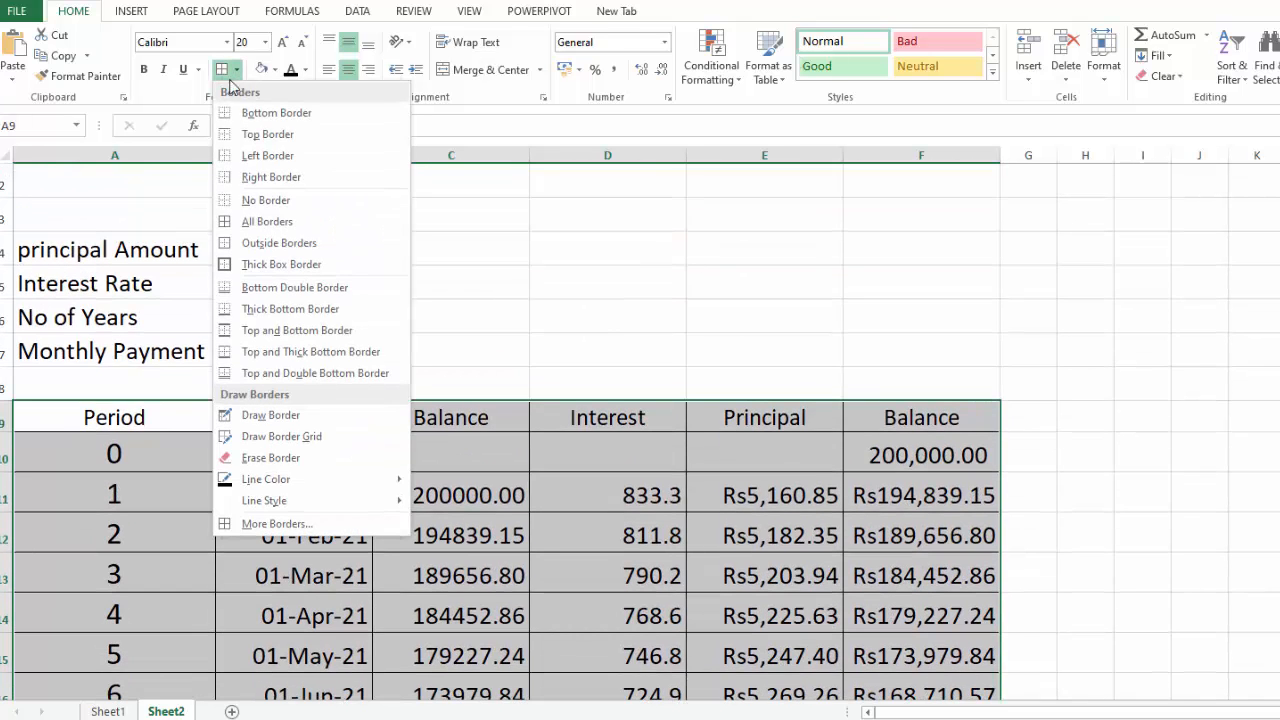
{"action": "left_click", "coordinate": [230, 264]}
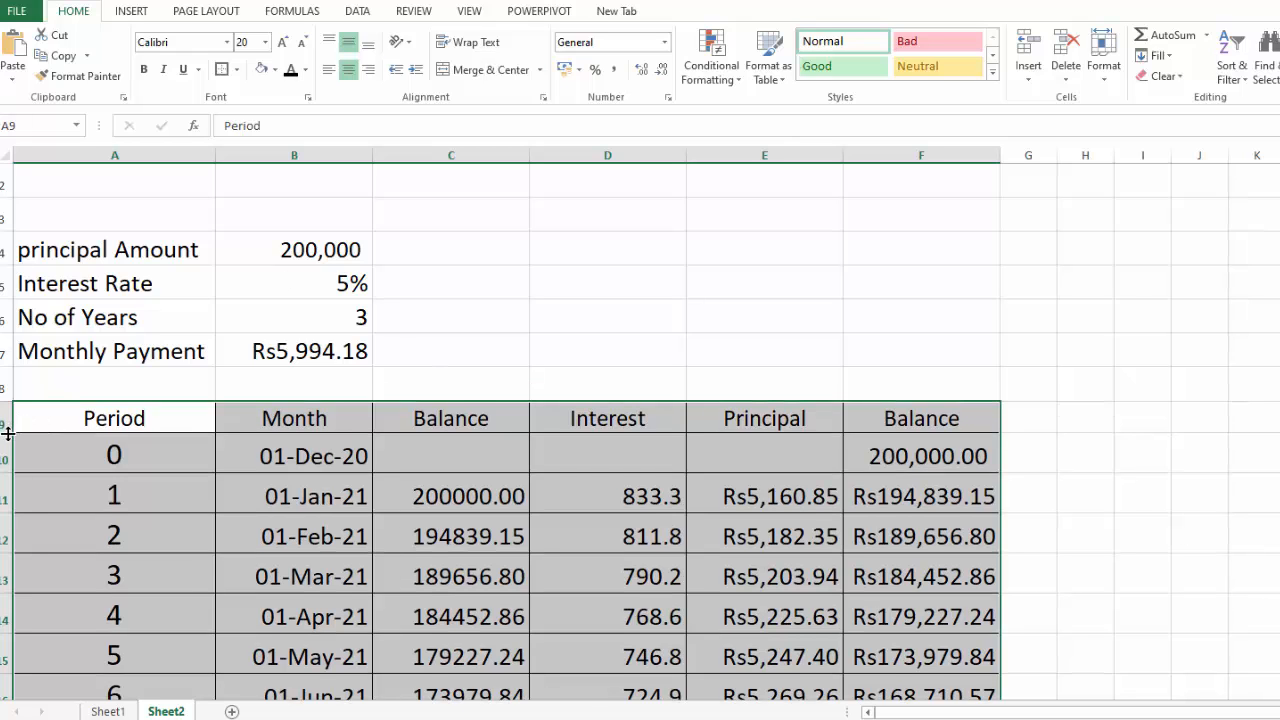
Make header row 9 taller and increase the font size of the headings in A9:F9 to 22.
{"action": "left_click_drag", "start_coordinate": [8, 432], "coordinate": [851, 420]}
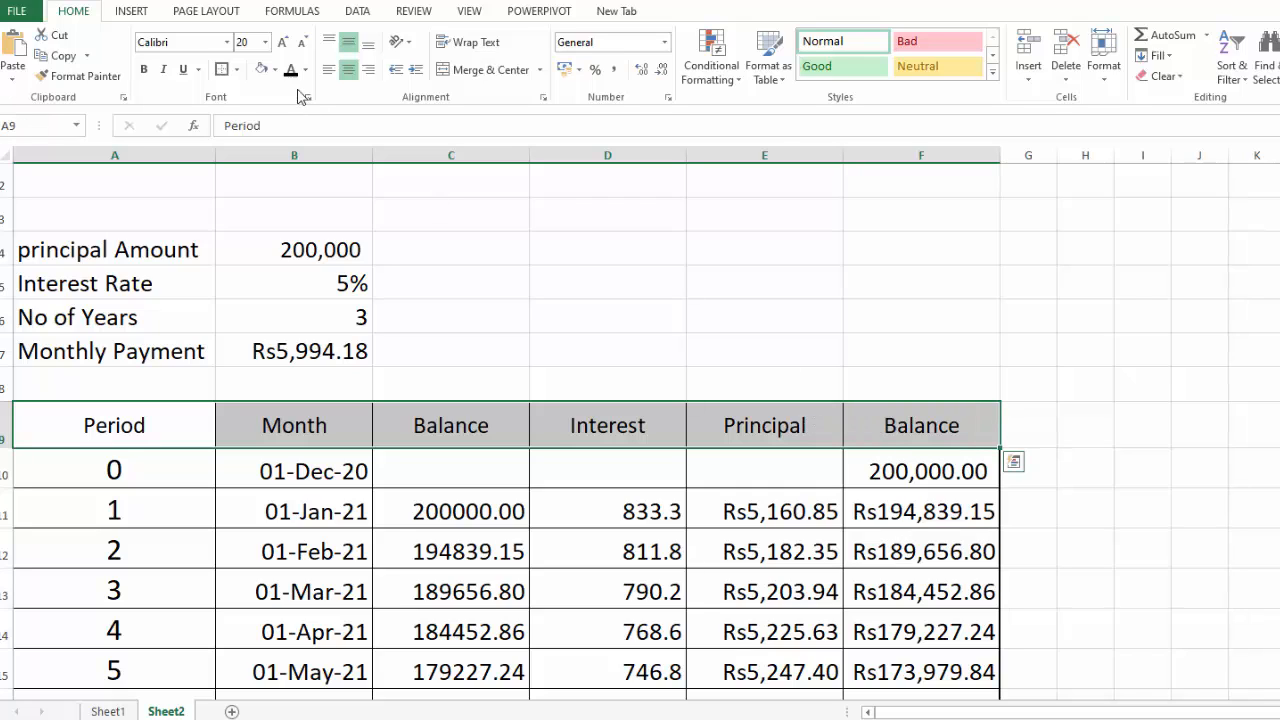
{"action": "left_click", "coordinate": [284, 44]}
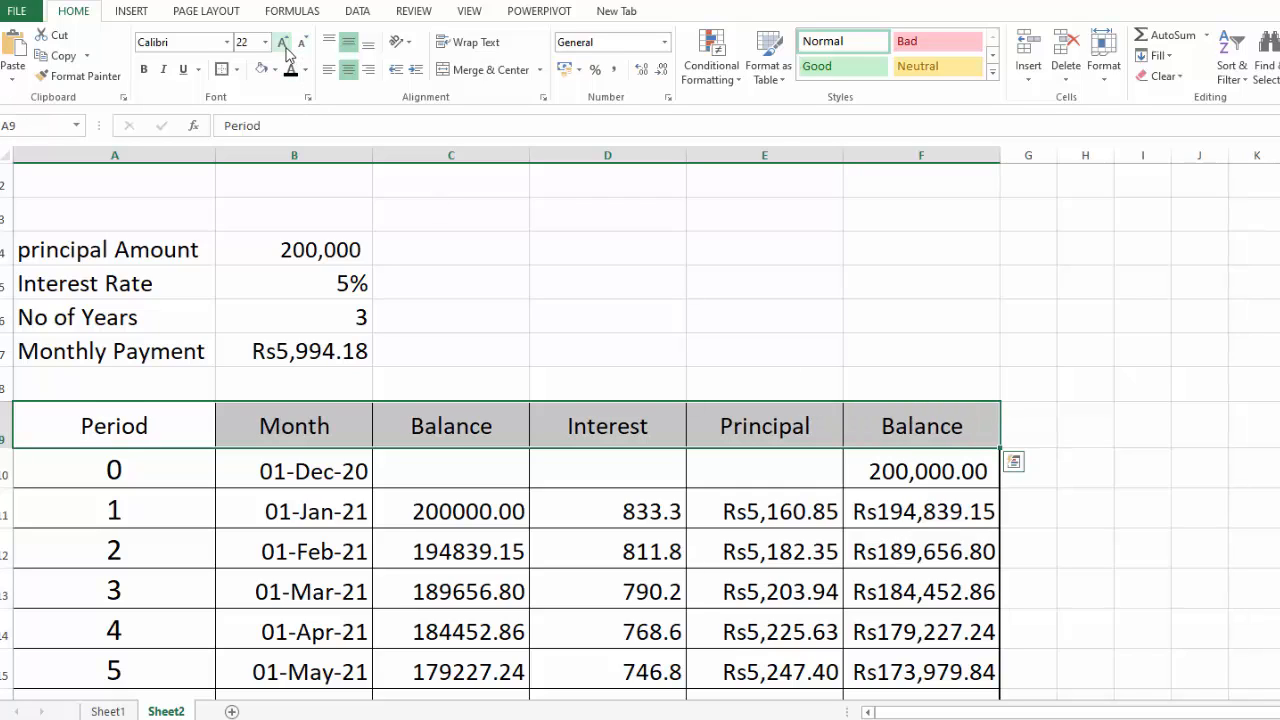
Make the schedule headings in A9:F9 bold and underlined.
{"action": "left_click", "coordinate": [145, 70]}
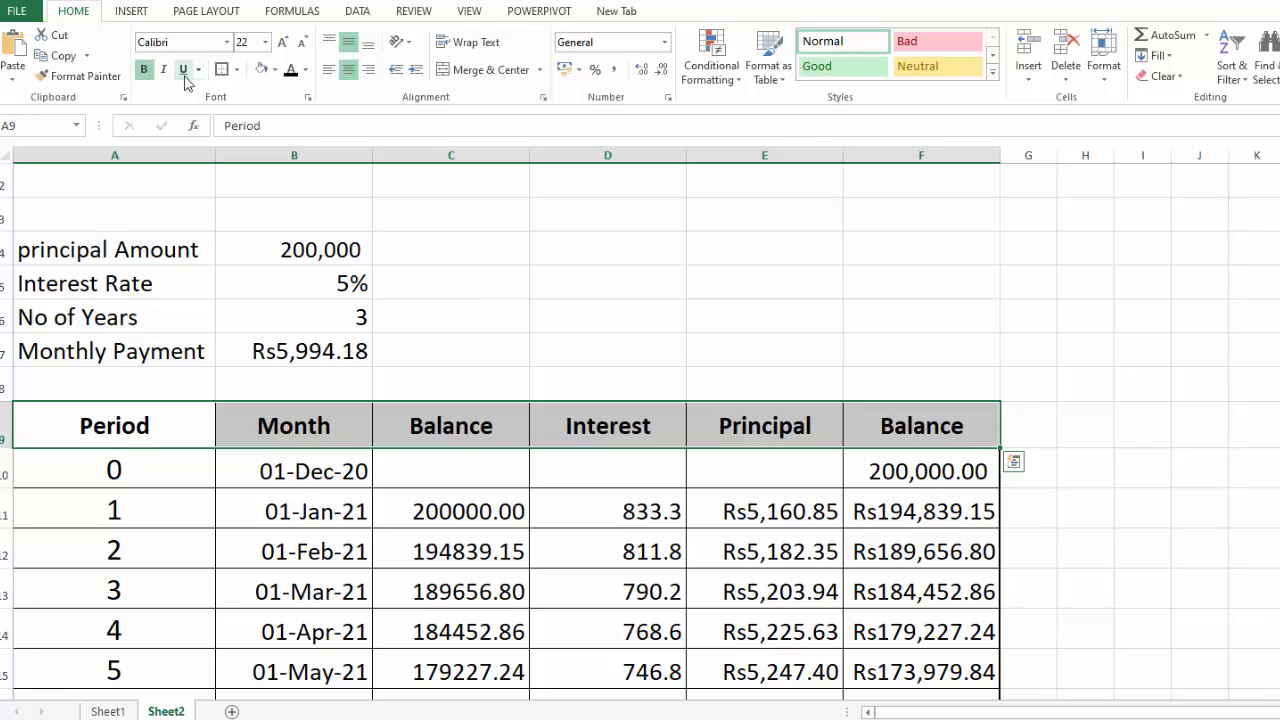
{"action": "left_click", "coordinate": [183, 69]}
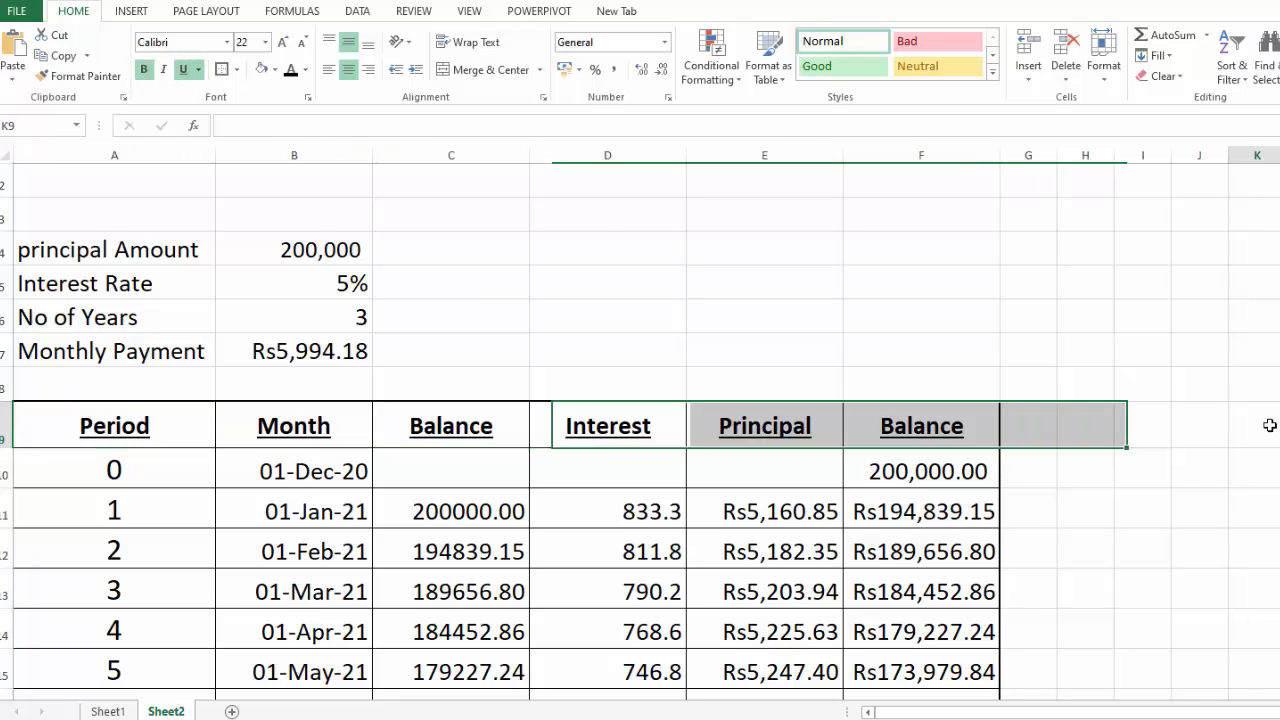
Apply all borders and a thick box border to the loan details in A4:B7.
{"action": "left_click_drag", "start_coordinate": [120, 249], "coordinate": [251, 340]}
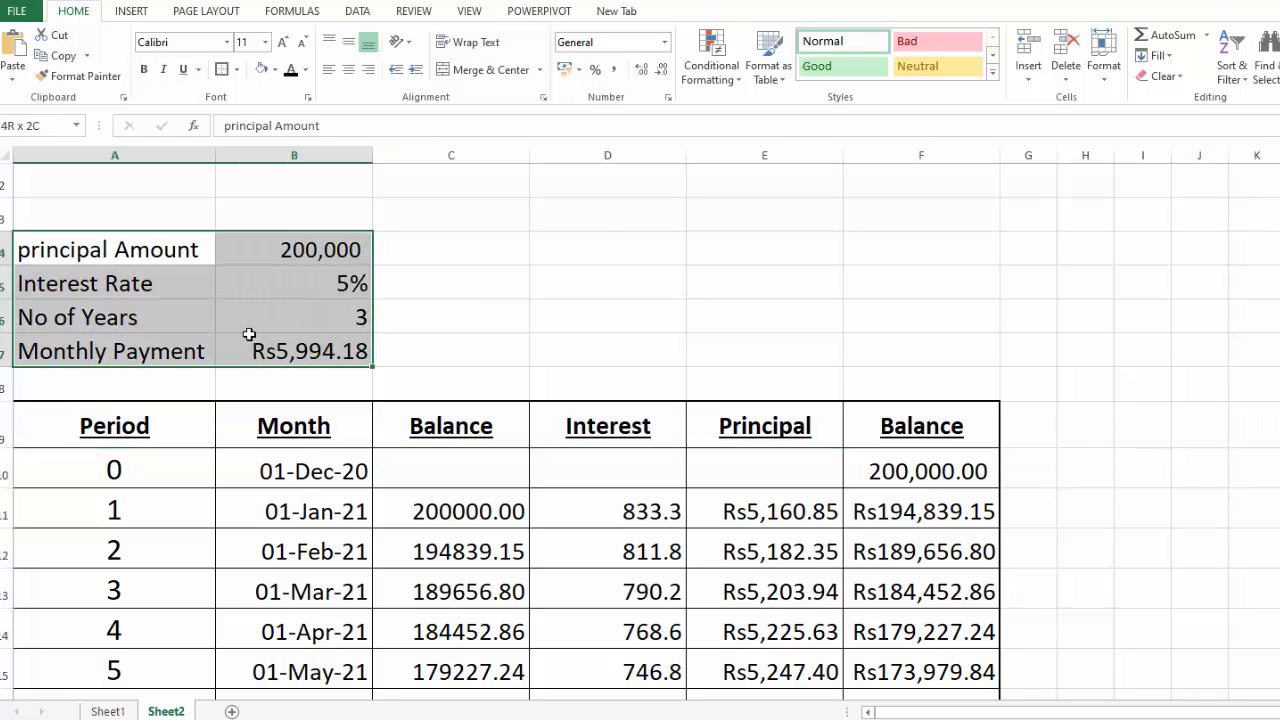
{"action": "left_click", "coordinate": [236, 69]}
{"action": "left_click", "coordinate": [244, 220]}
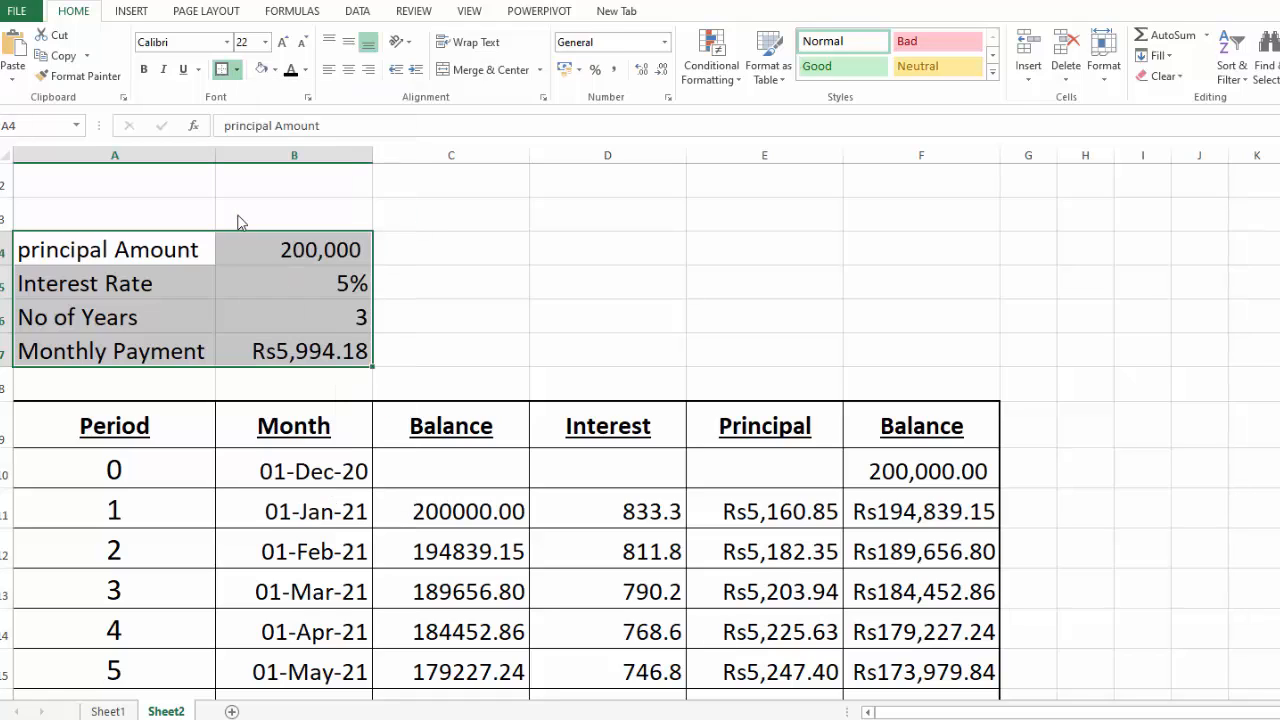
{"action": "left_click", "coordinate": [236, 69]}
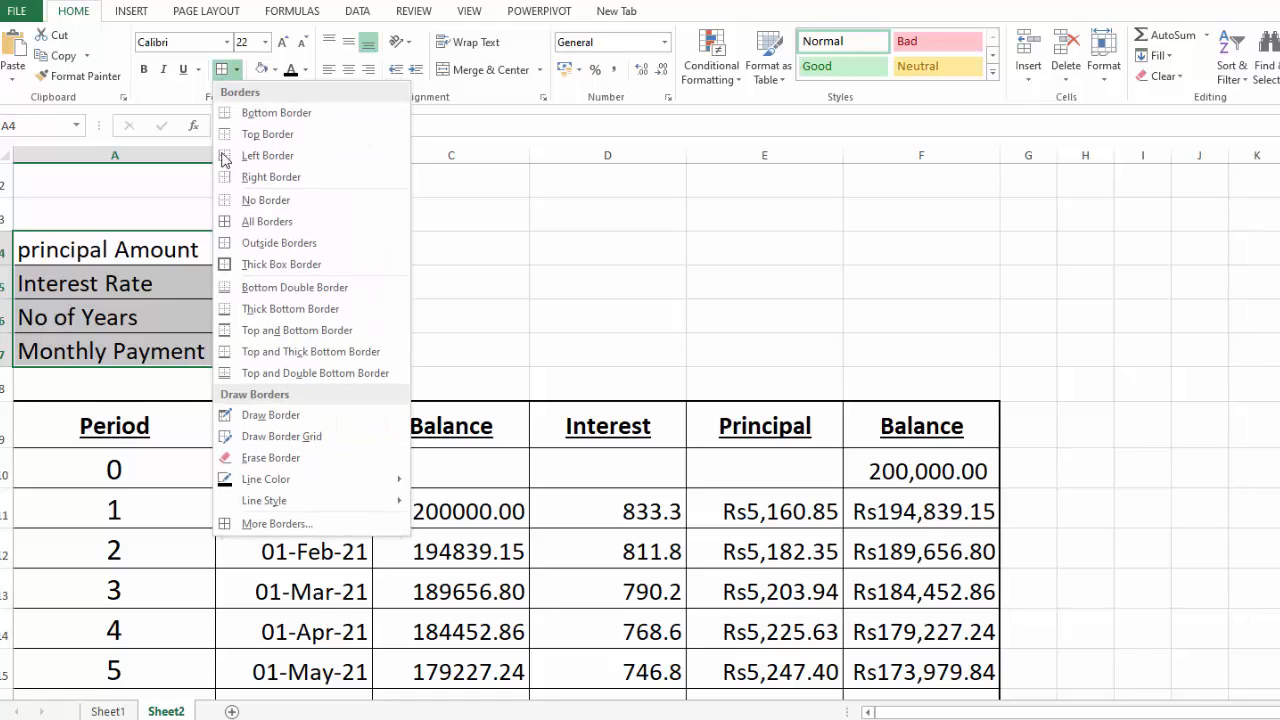
{"action": "left_click", "coordinate": [242, 268]}
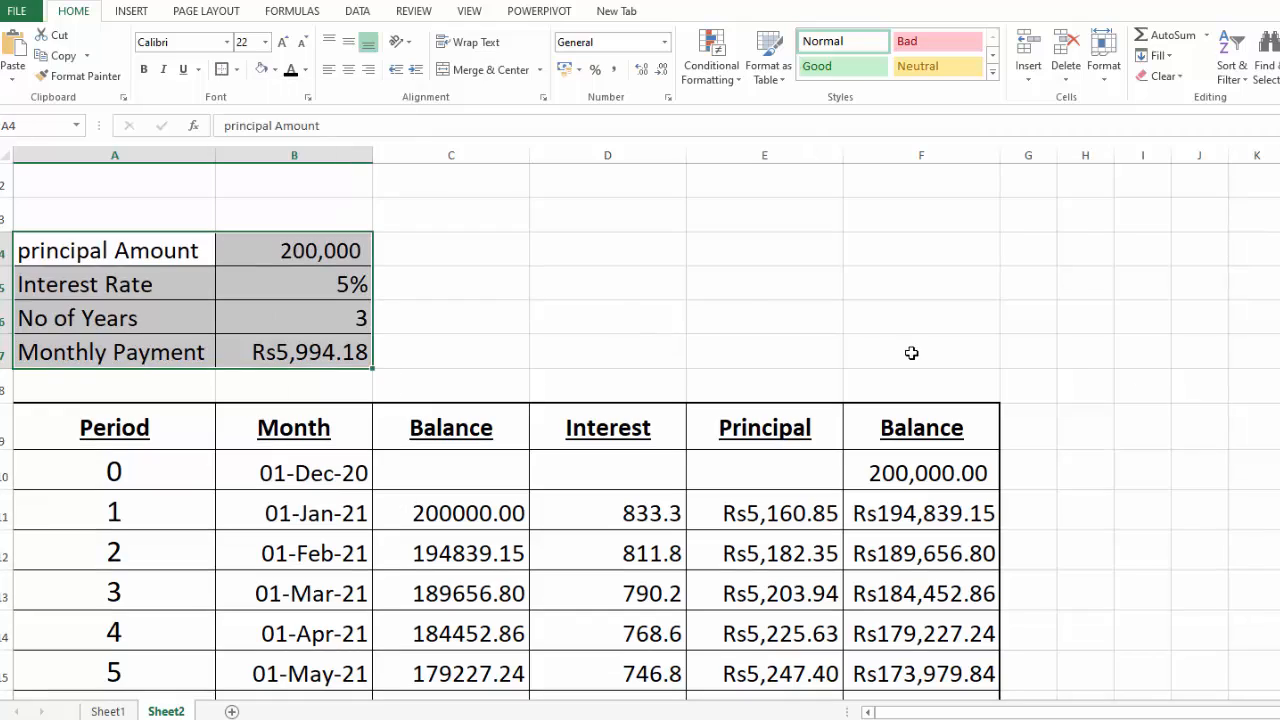
{"action": "left_click", "coordinate": [1190, 382]}
Give the schedule headings in A9:F9 a standard dark blue fill and white font colour.
{"action": "left_click_drag", "start_coordinate": [75, 434], "coordinate": [888, 421]}
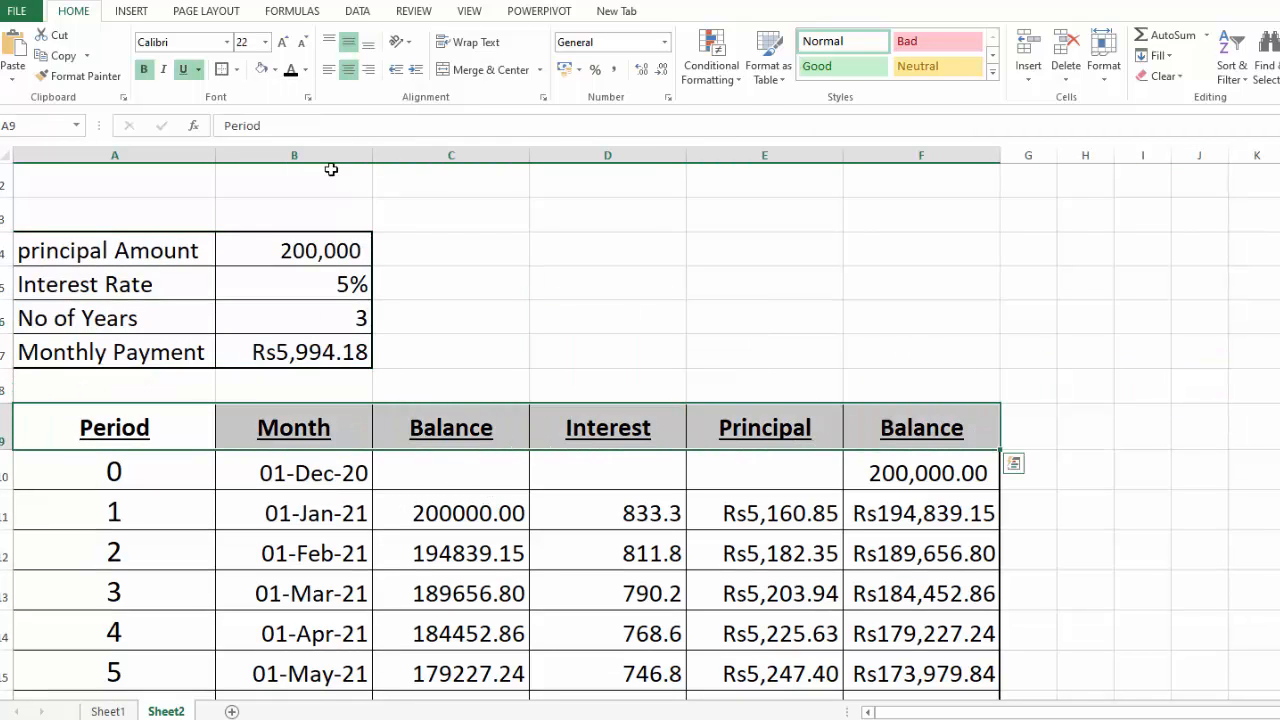
{"action": "left_click", "coordinate": [275, 69]}
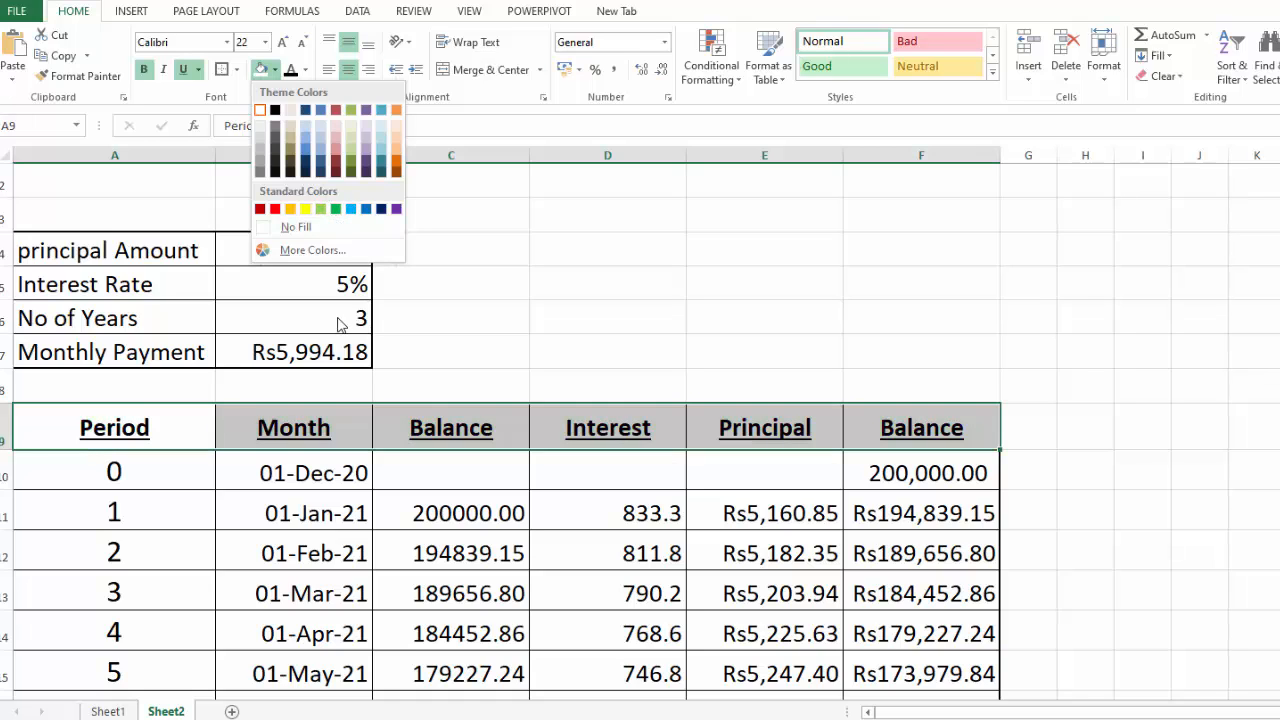
{"action": "left_click", "coordinate": [336, 209]}
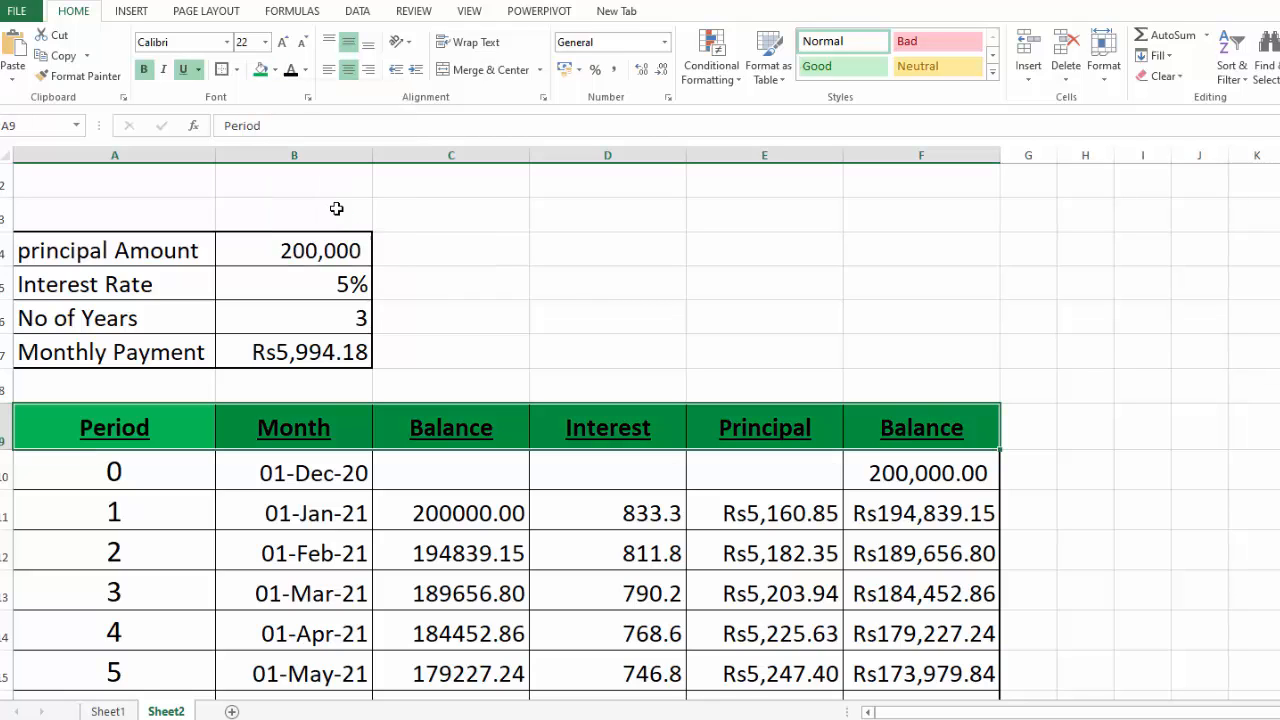
{"action": "left_click", "coordinate": [275, 70]}
{"action": "left_click", "coordinate": [321, 209]}
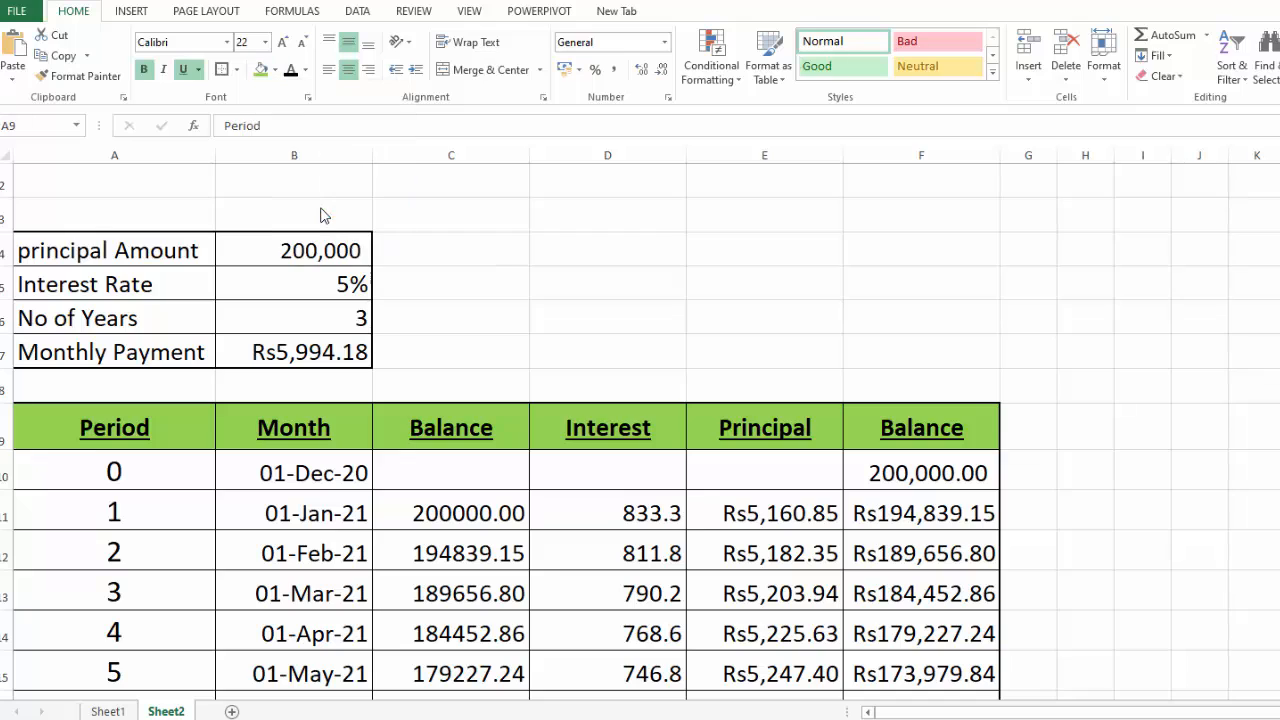
{"action": "left_click", "coordinate": [304, 70]}
{"action": "left_click", "coordinate": [288, 134]}
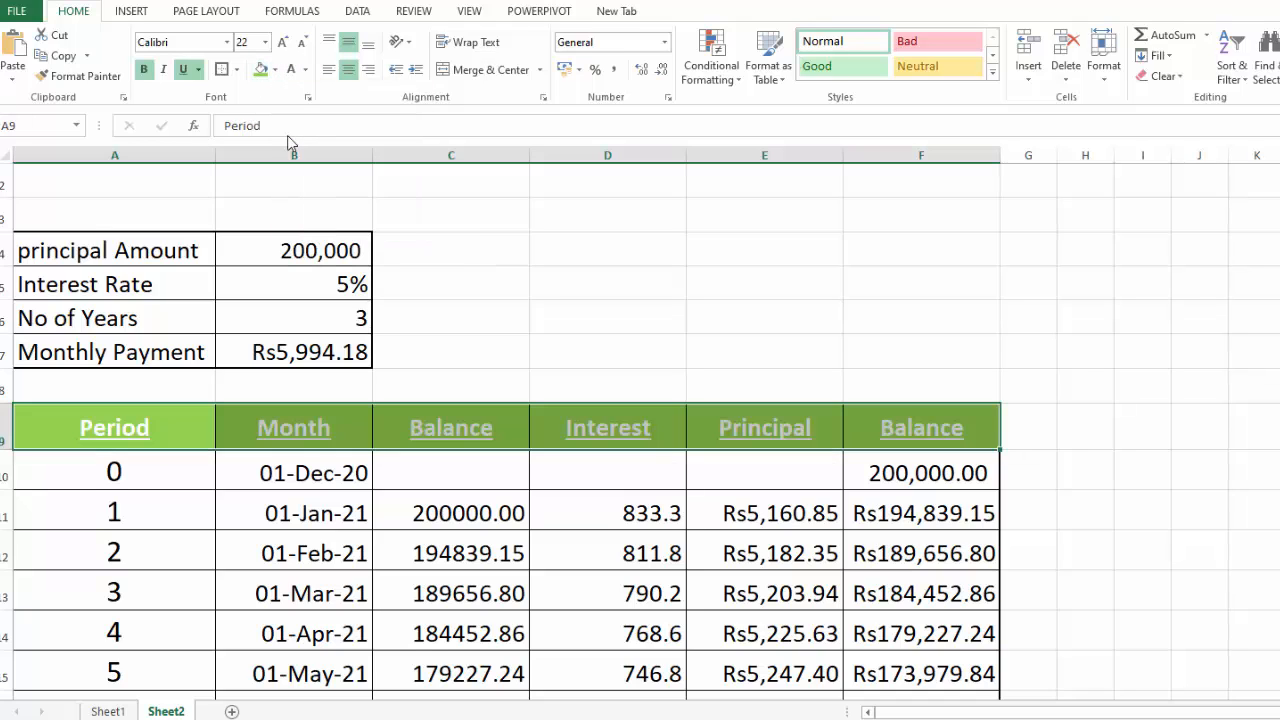
{"action": "left_click", "coordinate": [275, 72]}
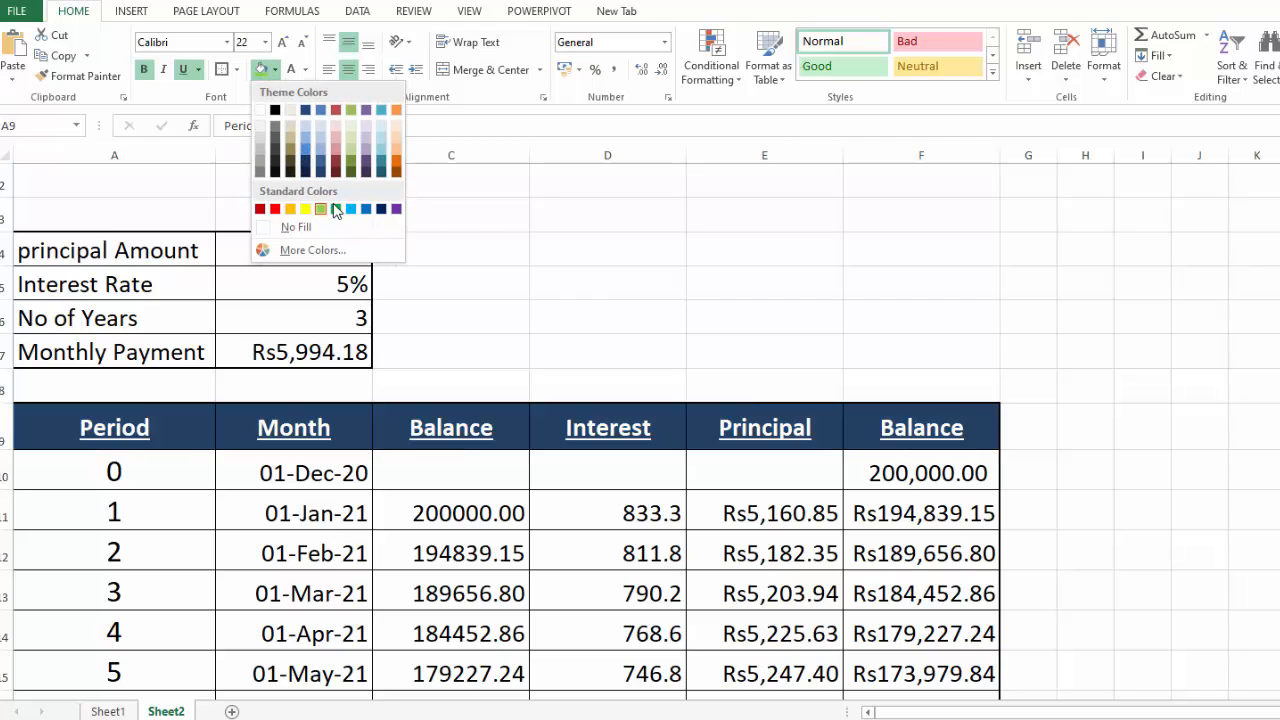
{"action": "left_click", "coordinate": [381, 209]}
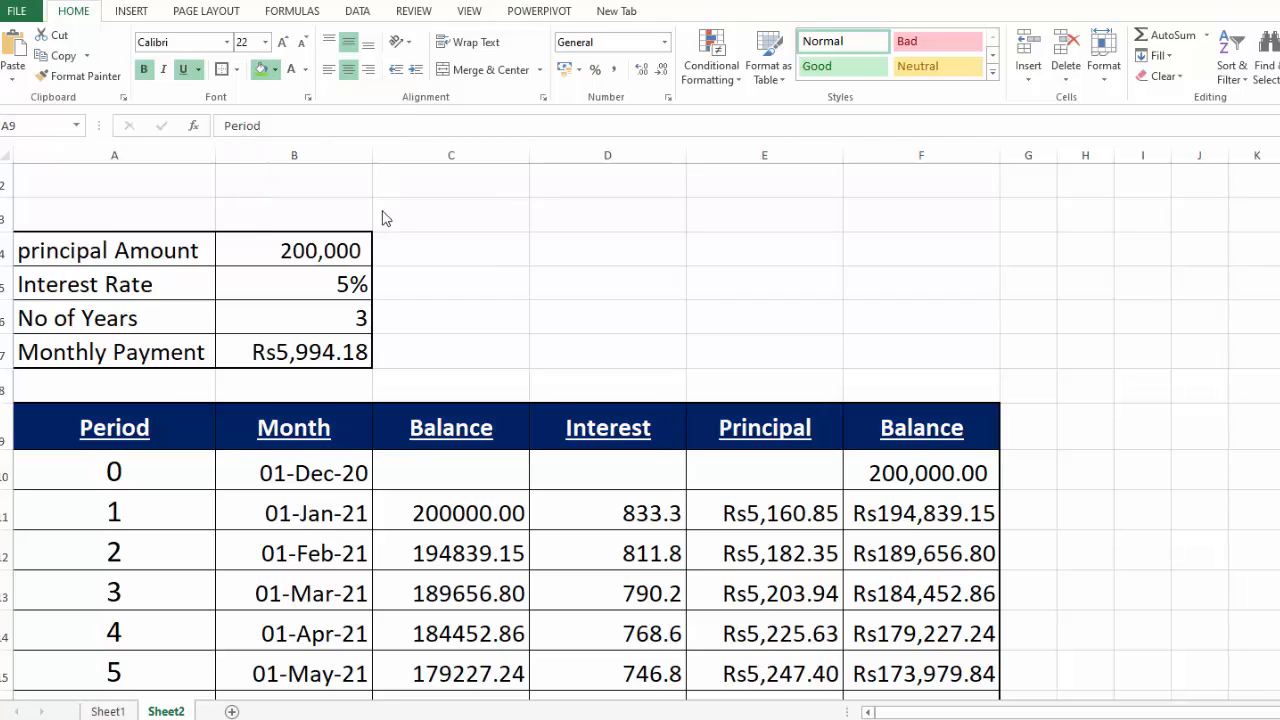
Apply the same dark blue fill and white font colour to the loan details in A4:B7.
{"action": "left_click_drag", "start_coordinate": [150, 255], "coordinate": [262, 350]}
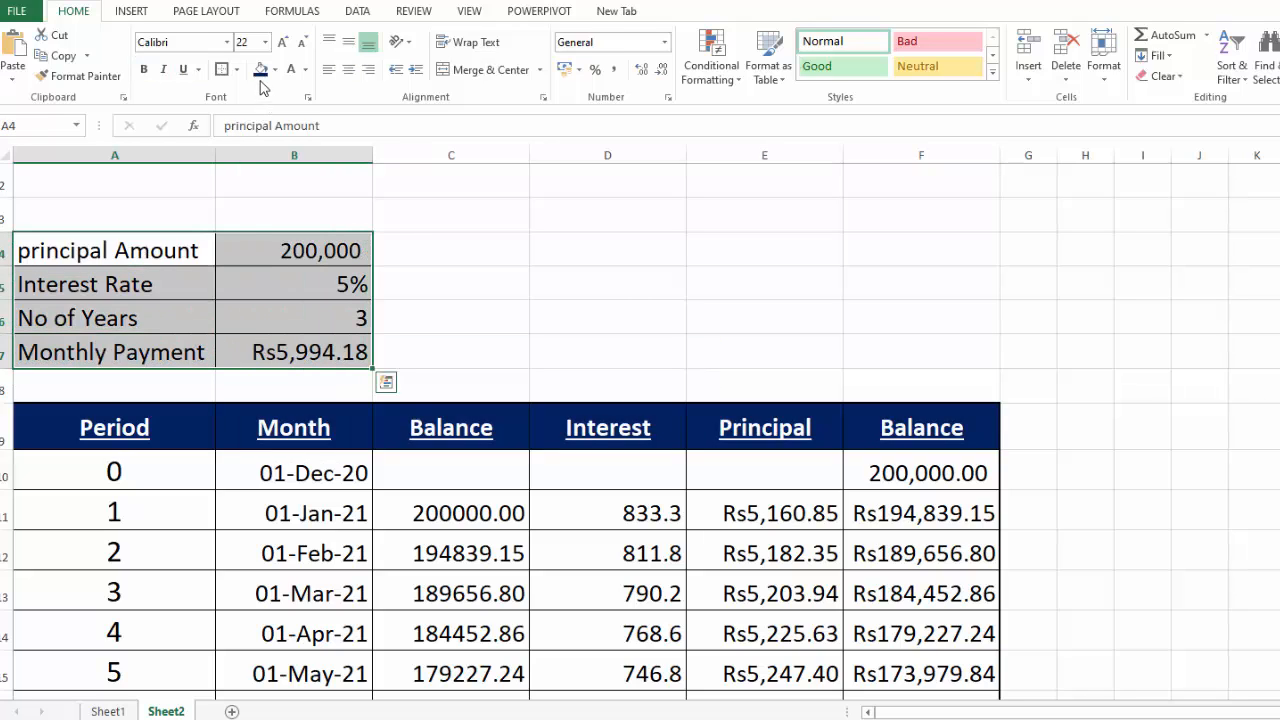
{"action": "left_click", "coordinate": [261, 70]}
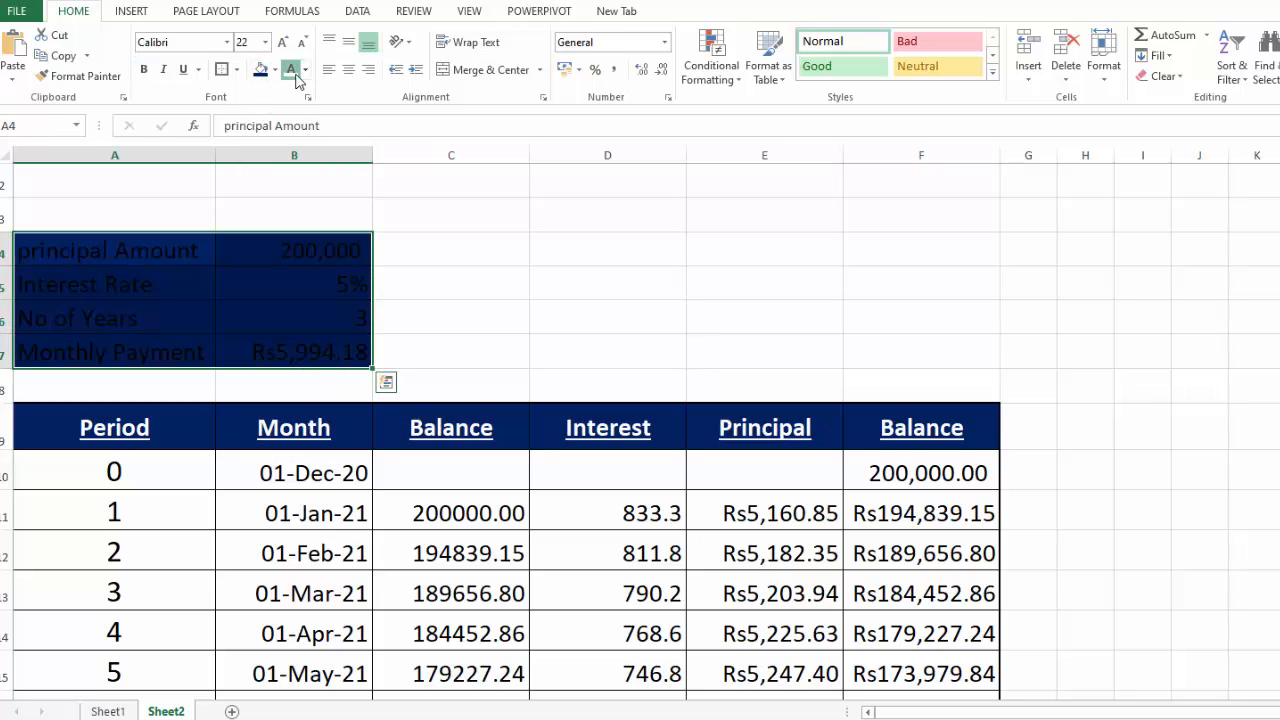
{"action": "left_click", "coordinate": [293, 72]}
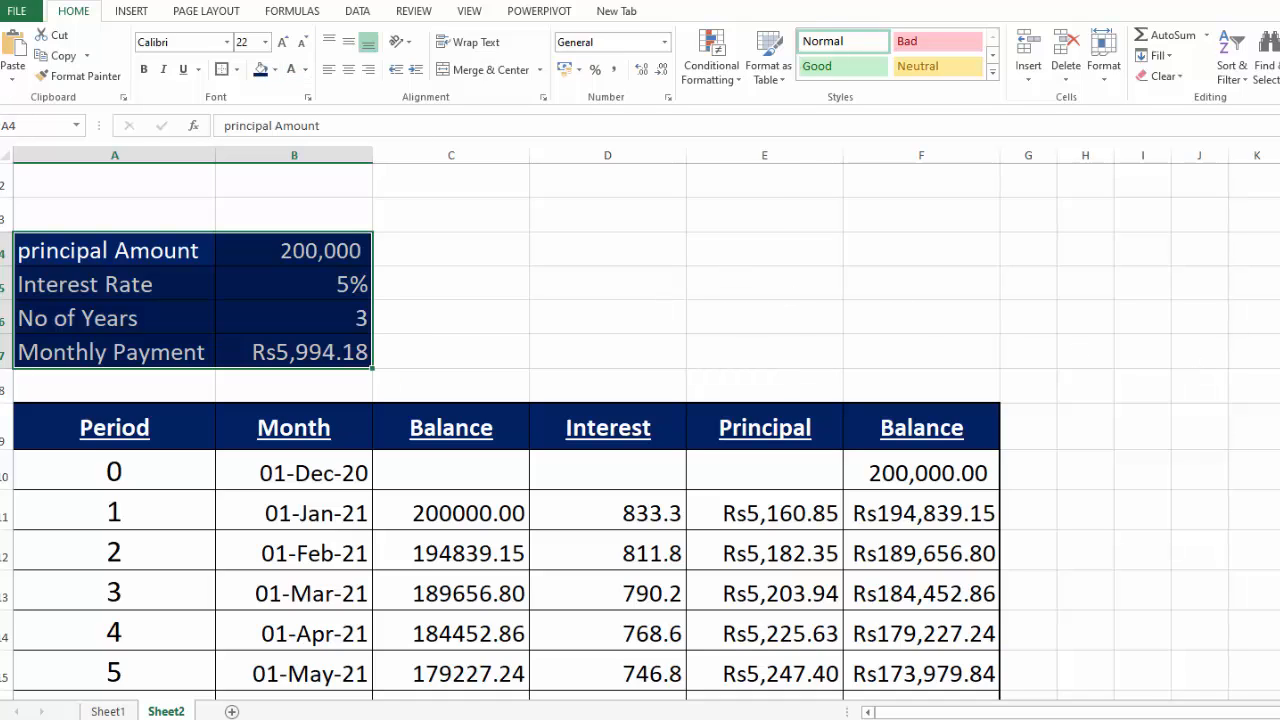
{"action": "left_click", "coordinate": [1279, 386]}
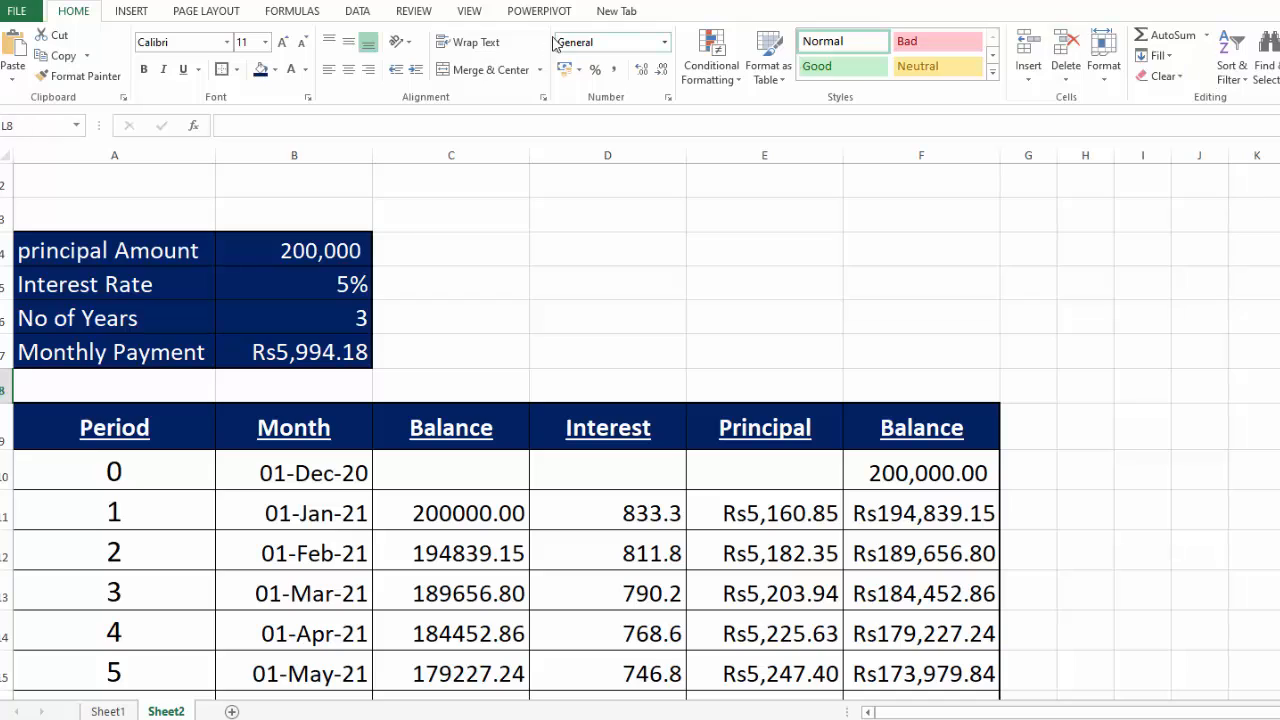
Insert a WordArt title reading LOAN AMORTIZATION SCHEDULE.
{"action": "left_click", "coordinate": [140, 12]}
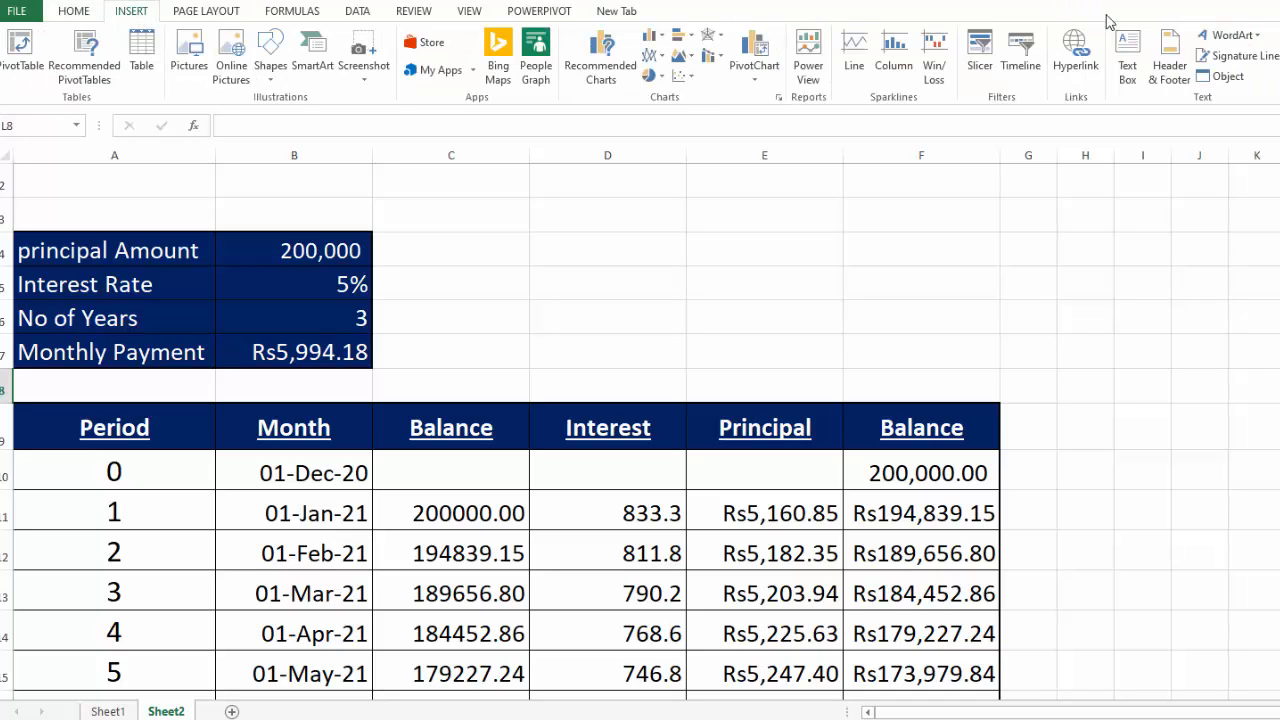
{"action": "left_click", "coordinate": [1235, 38]}
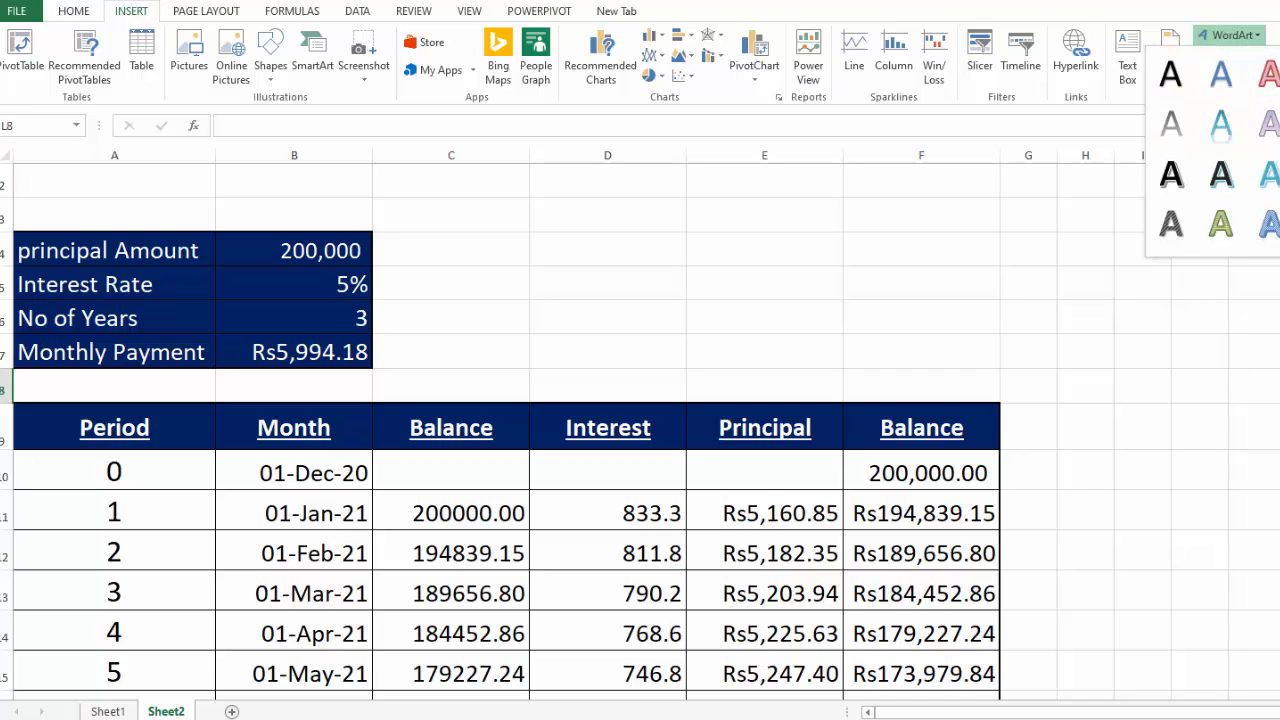
{"action": "left_click", "coordinate": [1275, 75]}
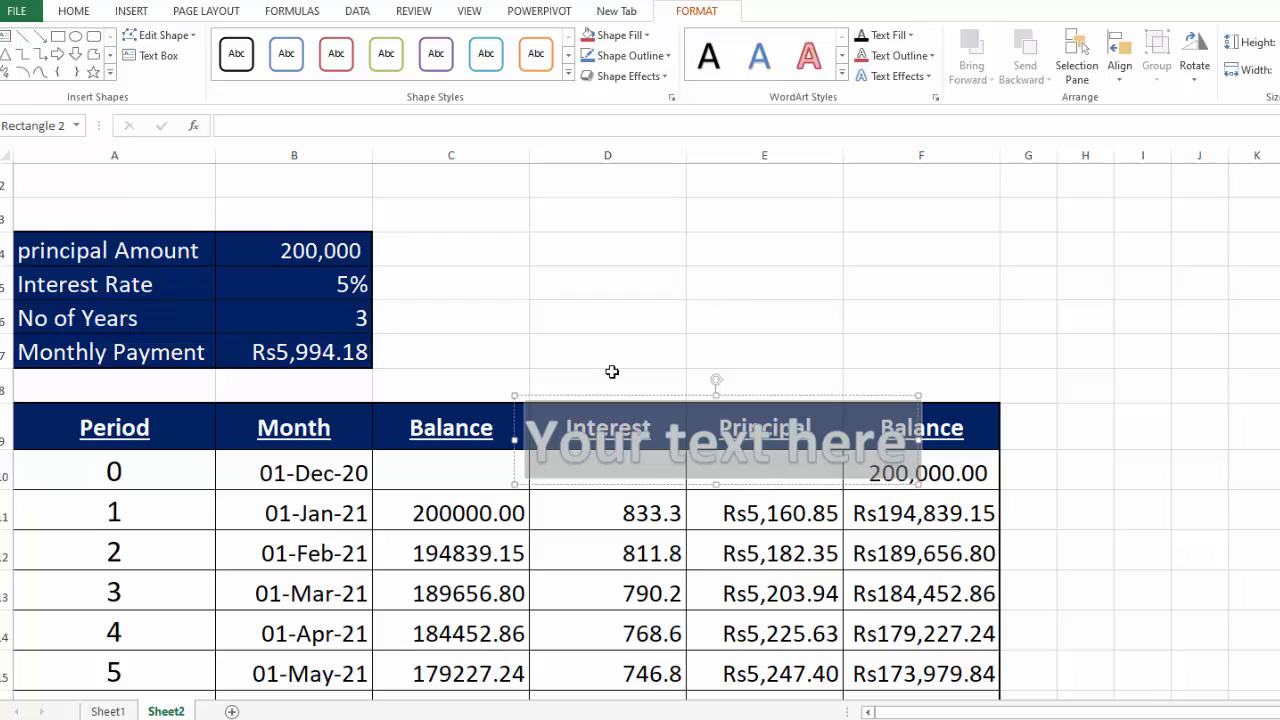
{"action": "type", "text": "L"}
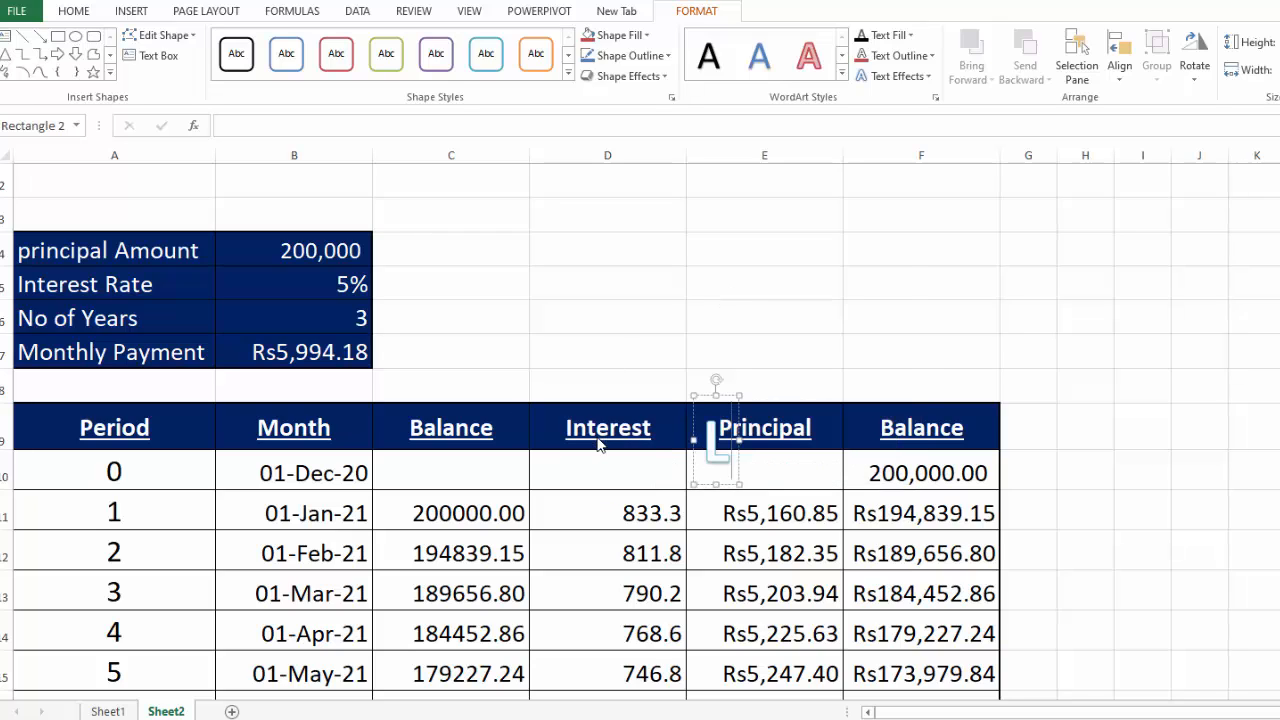
{"action": "type", "text": "OAN AMOR"}
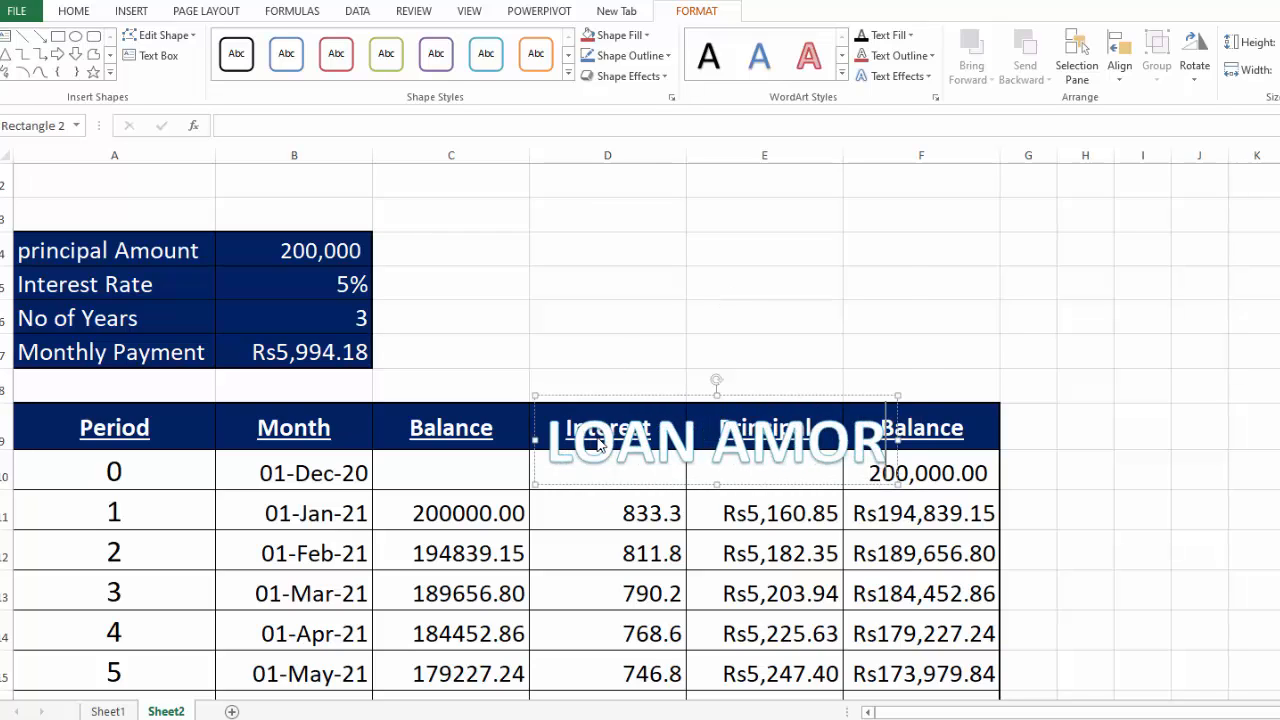
{"action": "type", "text": "TIZATION"}
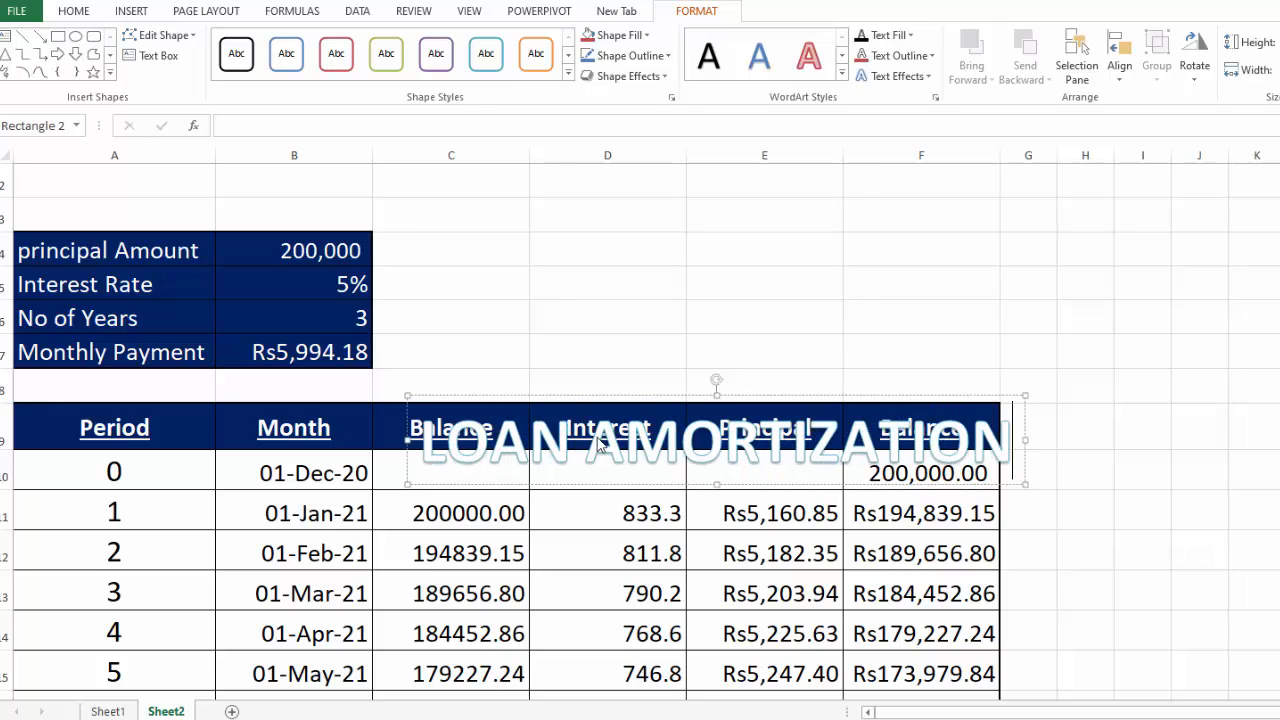
{"action": "type", "text": " SCHEDULE"}
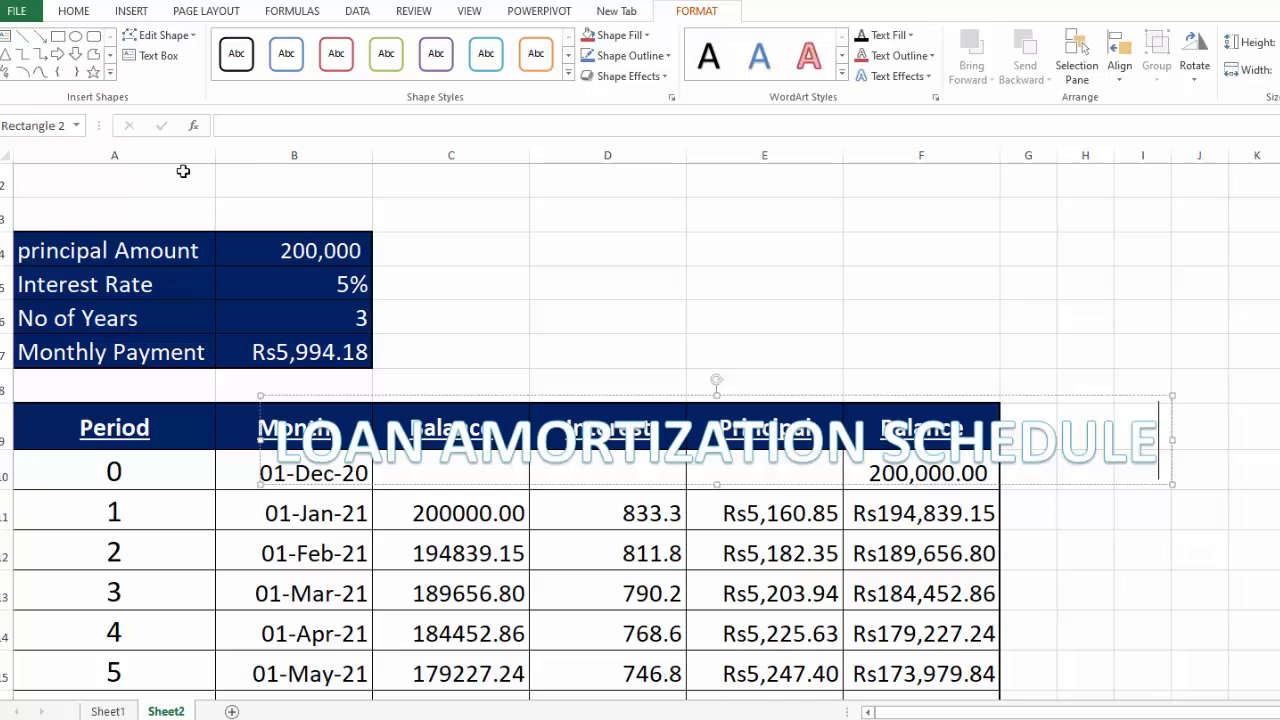
{"action": "left_click", "coordinate": [491, 245]}
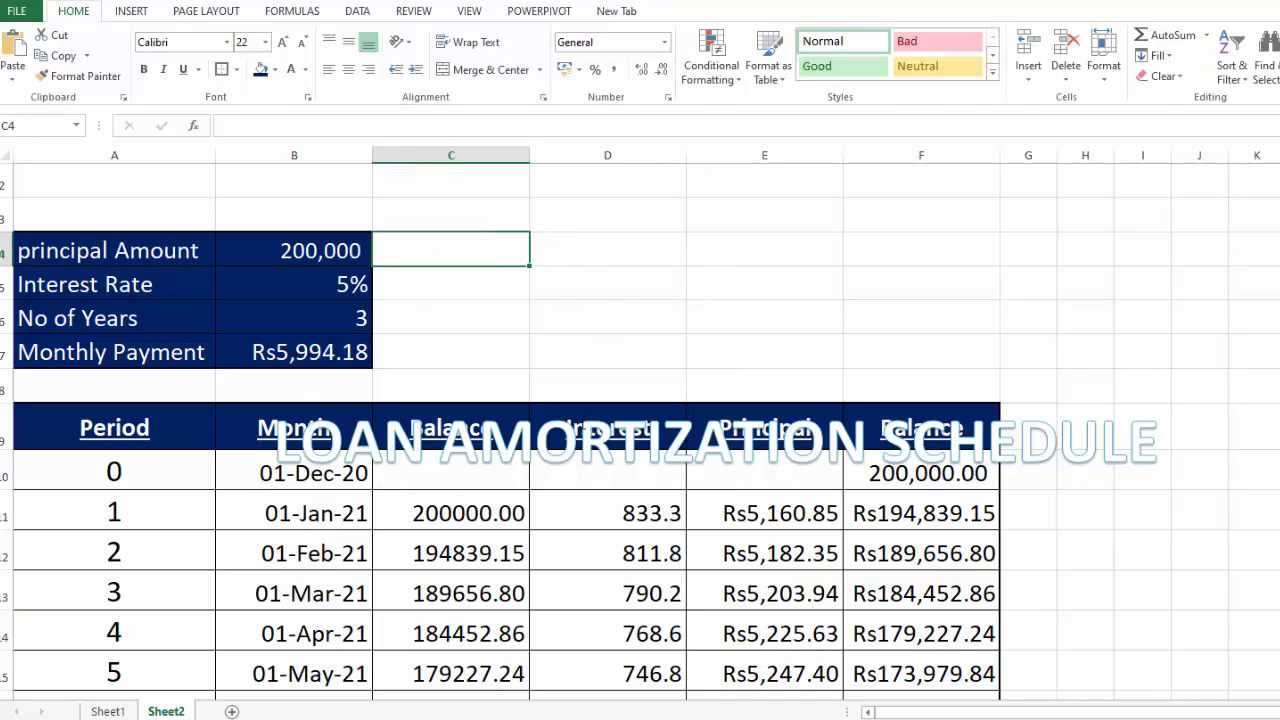
Style the WordArt title as white lettering with a red outline on a solid blue shape style.
{"action": "left_click", "coordinate": [1114, 484]}
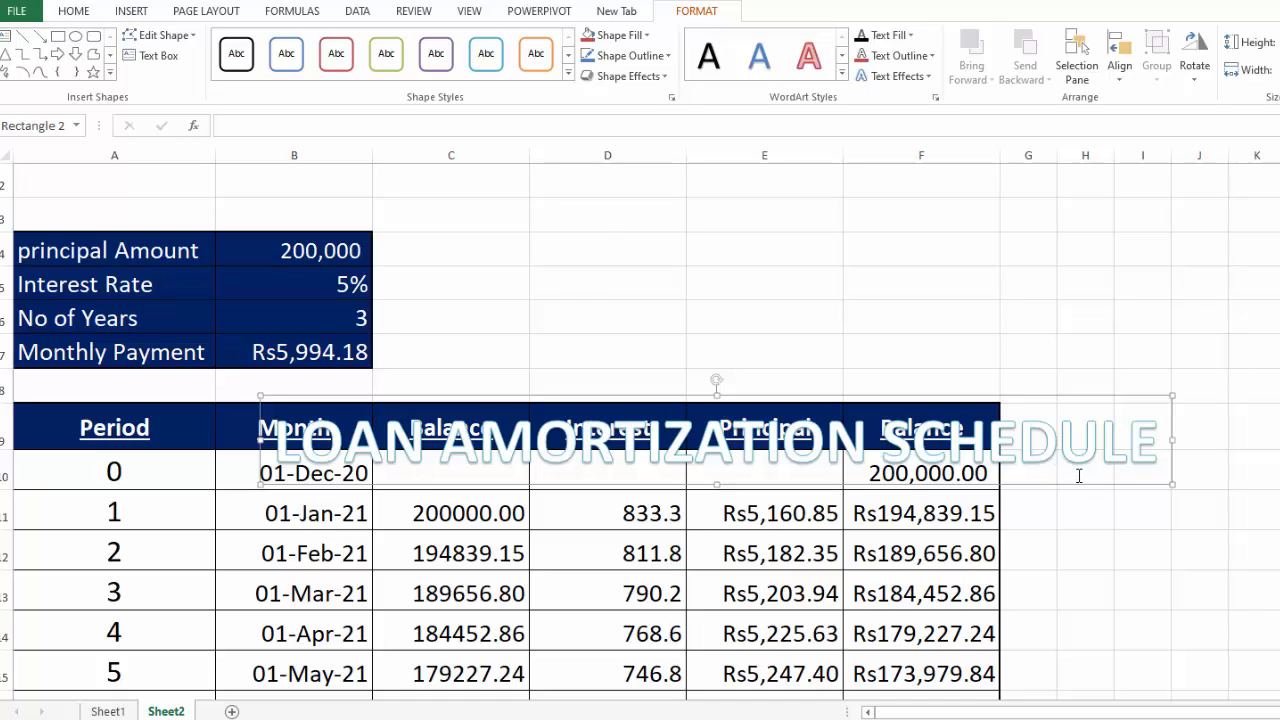
{"action": "left_click", "coordinate": [713, 60]}
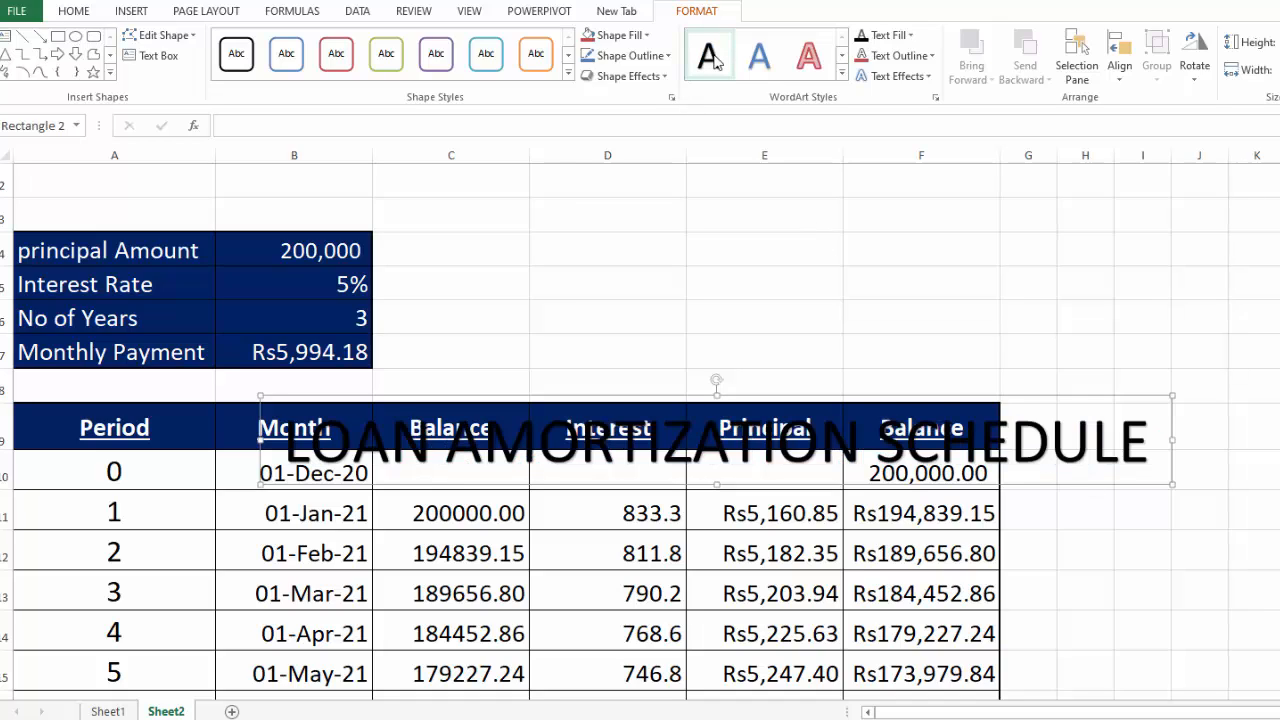
{"action": "left_click", "coordinate": [544, 63]}
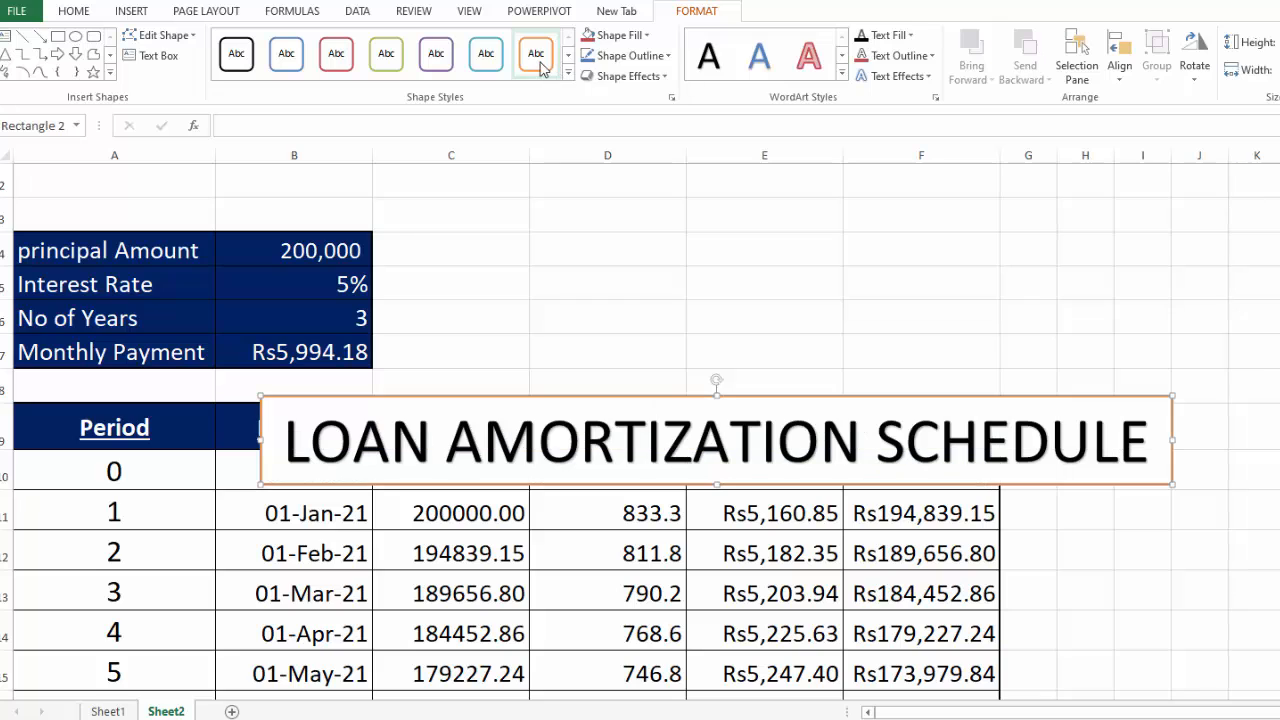
{"action": "left_click", "coordinate": [567, 74]}
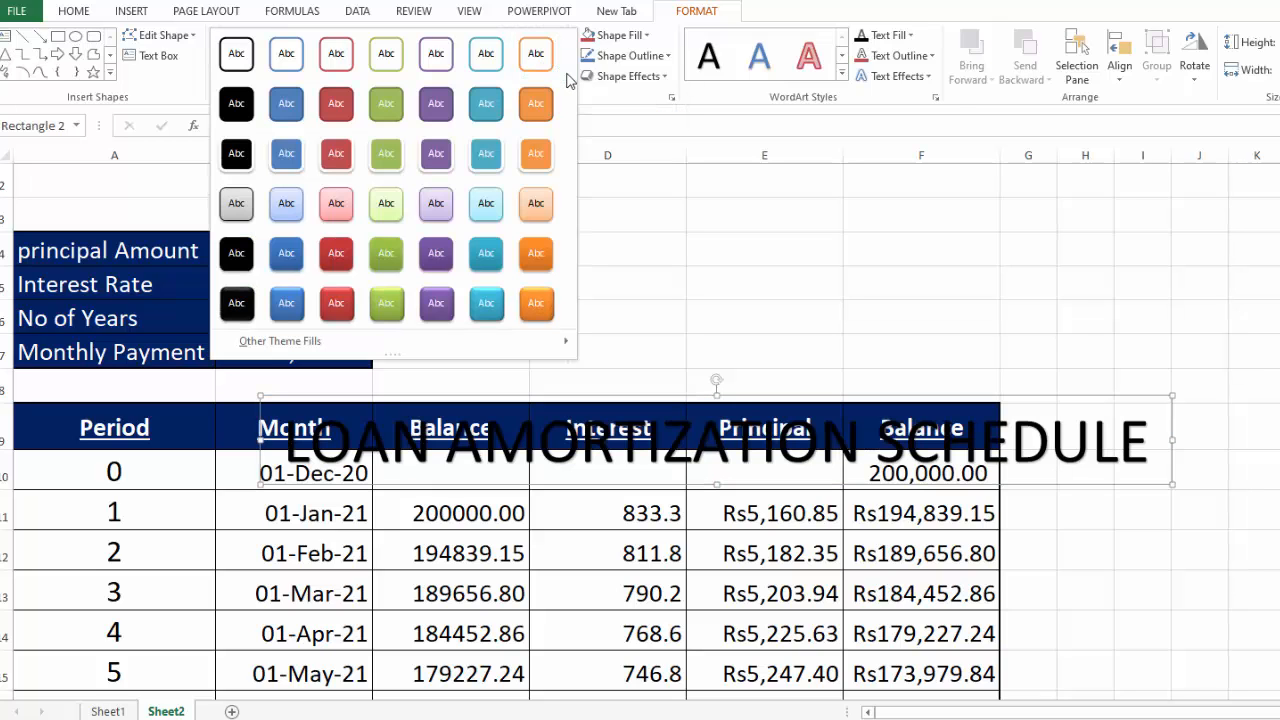
{"action": "left_click", "coordinate": [286, 253]}
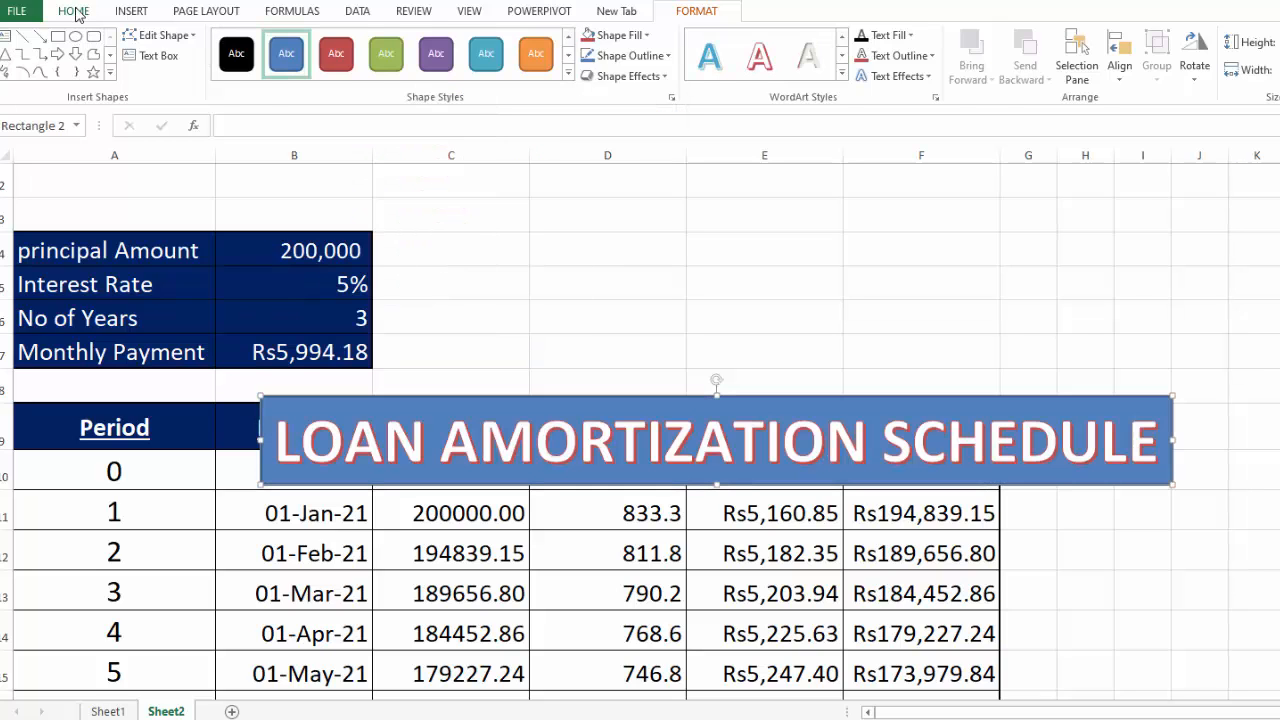
Change the title banner's fill to a brighter theme blue.
{"action": "left_click", "coordinate": [74, 11]}
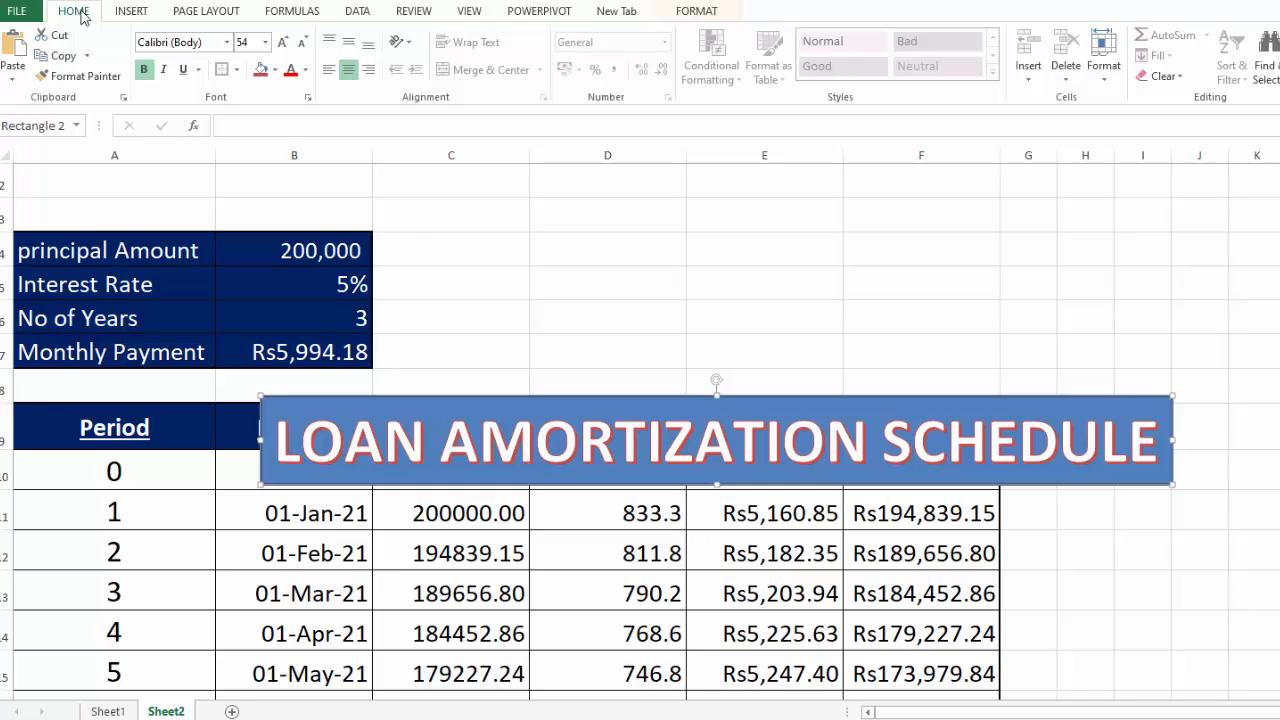
{"action": "left_click", "coordinate": [275, 69]}
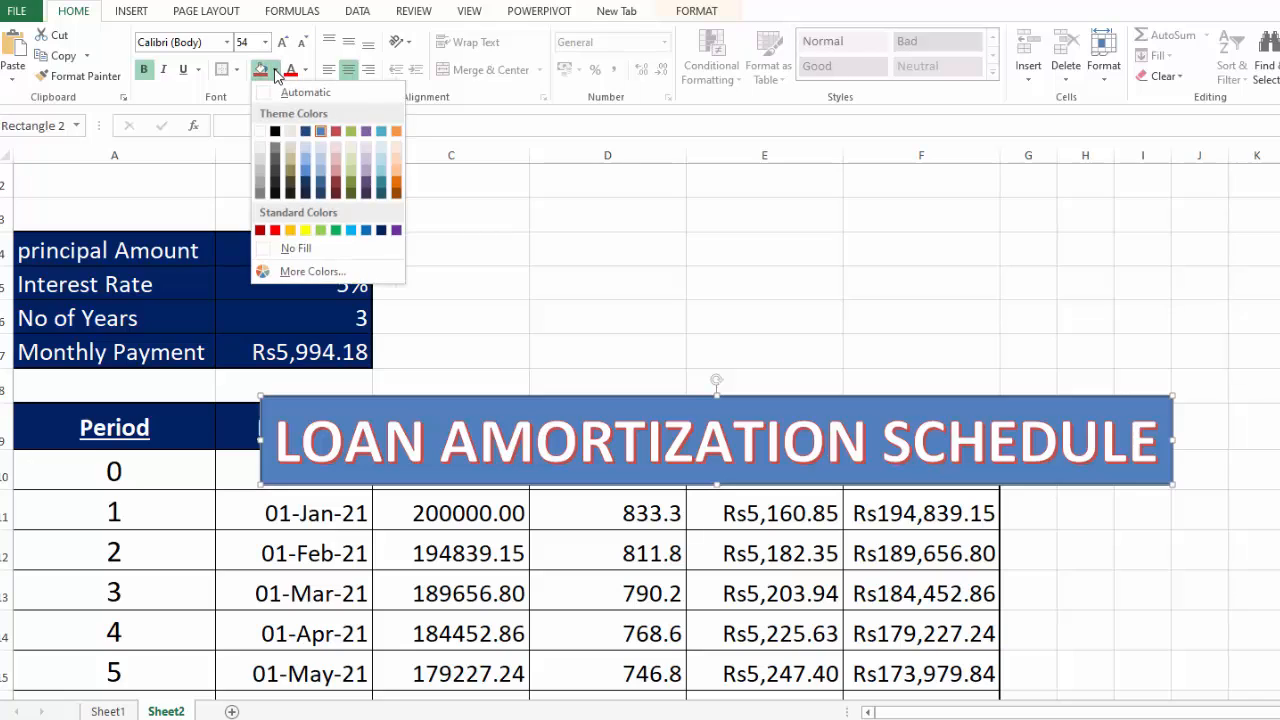
{"action": "left_click", "coordinate": [307, 177]}
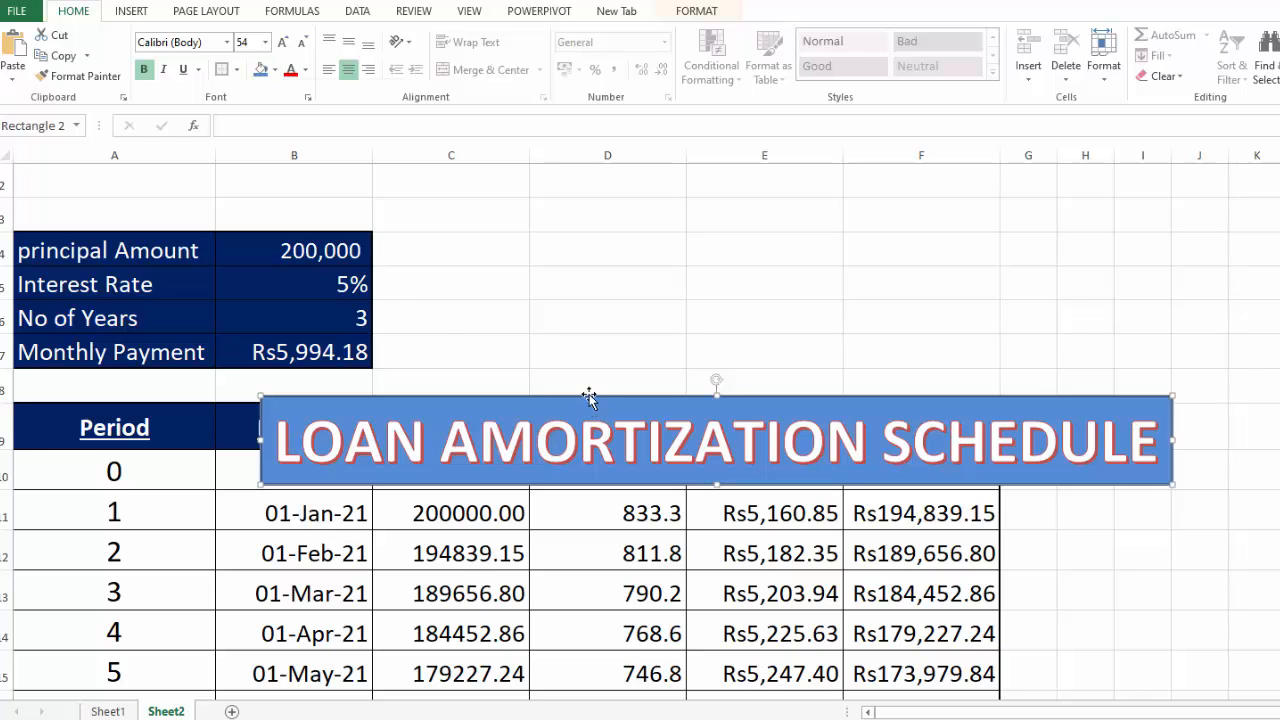
Move the title banner above the loan details and widen it to span columns A to F.
{"action": "left_click_drag", "start_coordinate": [594, 388], "coordinate": [312, 178]}
{"action": "left_click_drag", "start_coordinate": [926, 271], "coordinate": [998, 271]}
Delete one empty row above the loan details and the blank row separating them from the schedule.
{"action": "left_click_drag", "start_coordinate": [3, 171], "coordinate": [3, 171]}
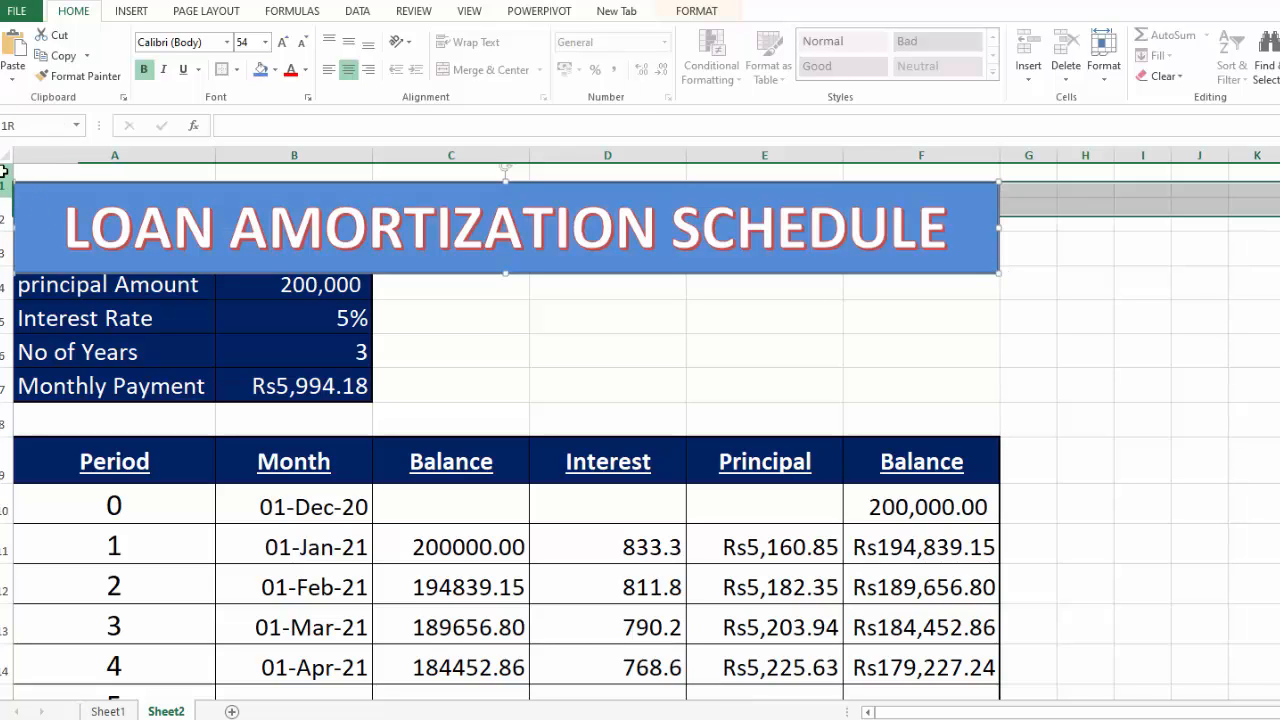
{"action": "right_click", "coordinate": [3, 171]}
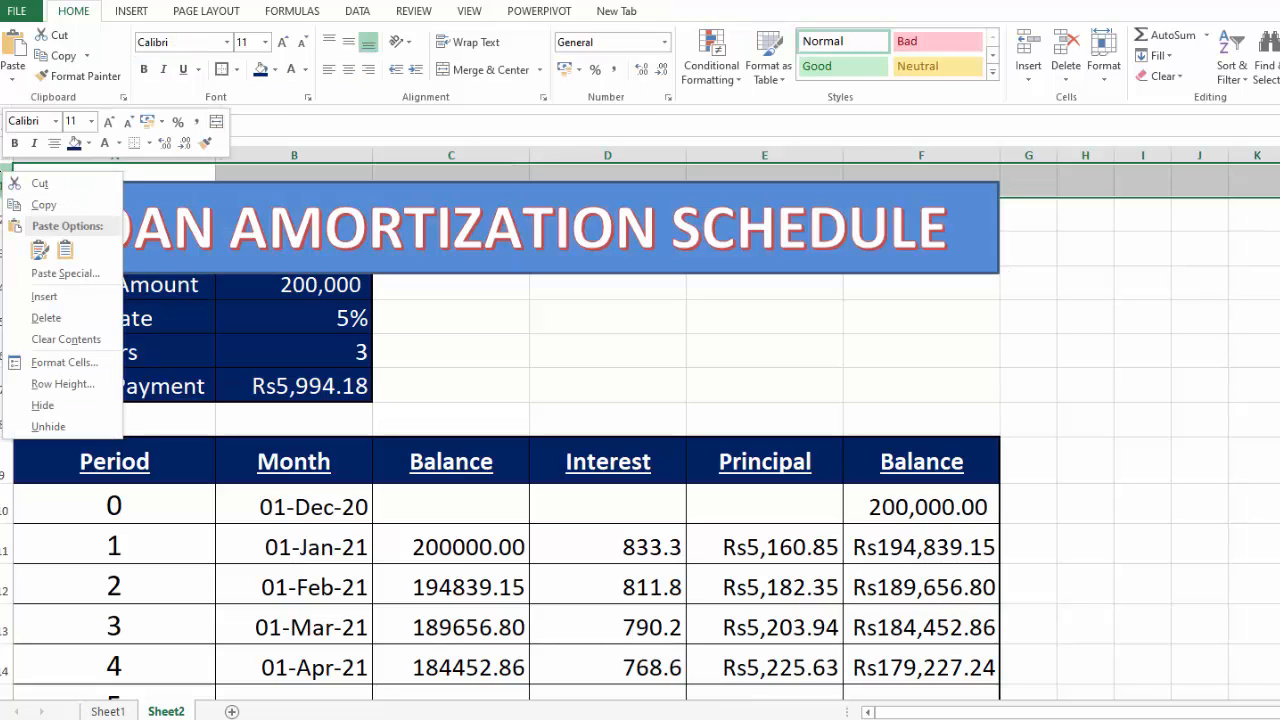
{"action": "left_click", "coordinate": [44, 318]}
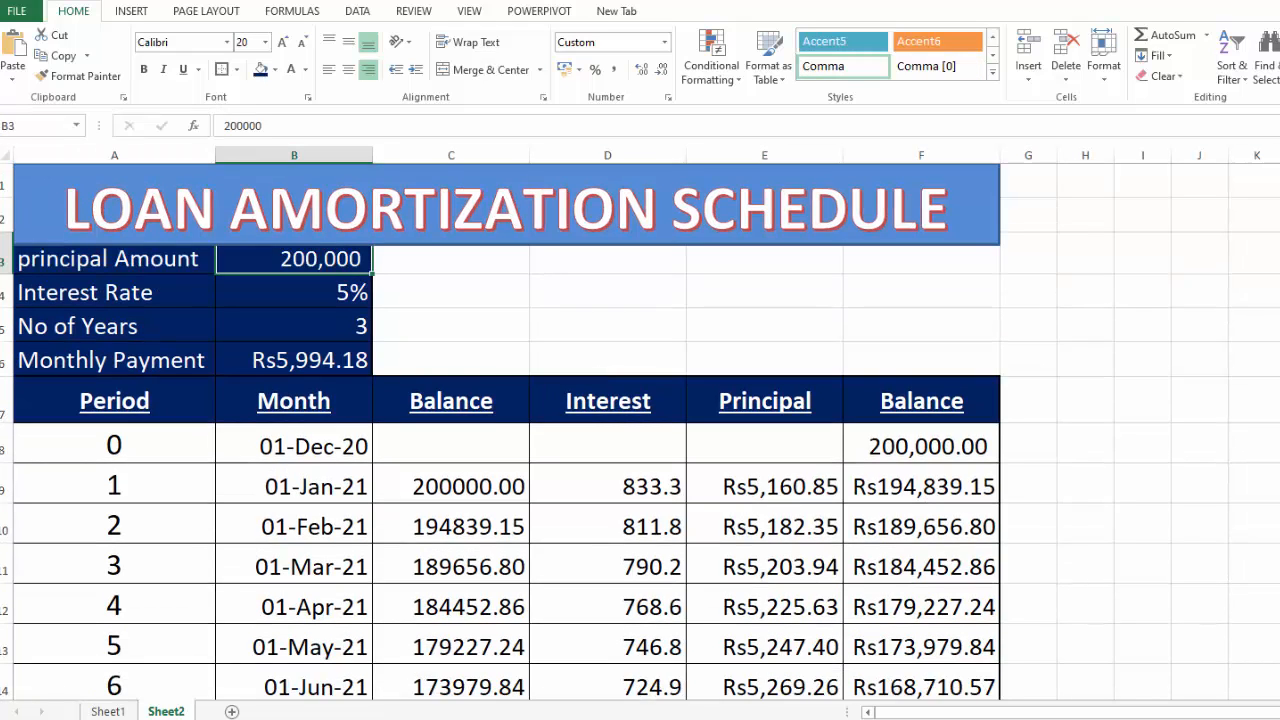